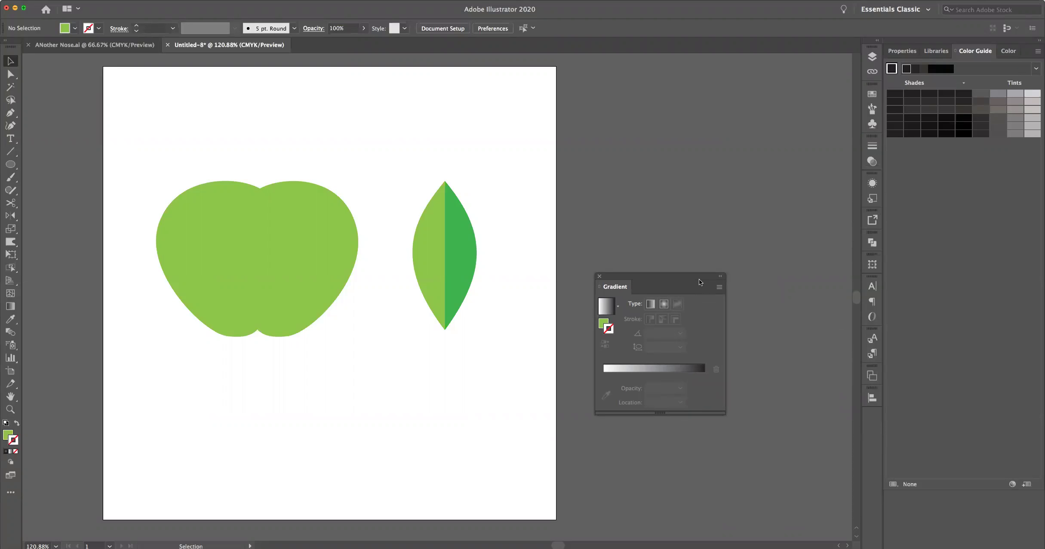
- Float the Swatches panel near the Gradient panel and select the dark green half of the leaf
click(872, 96)
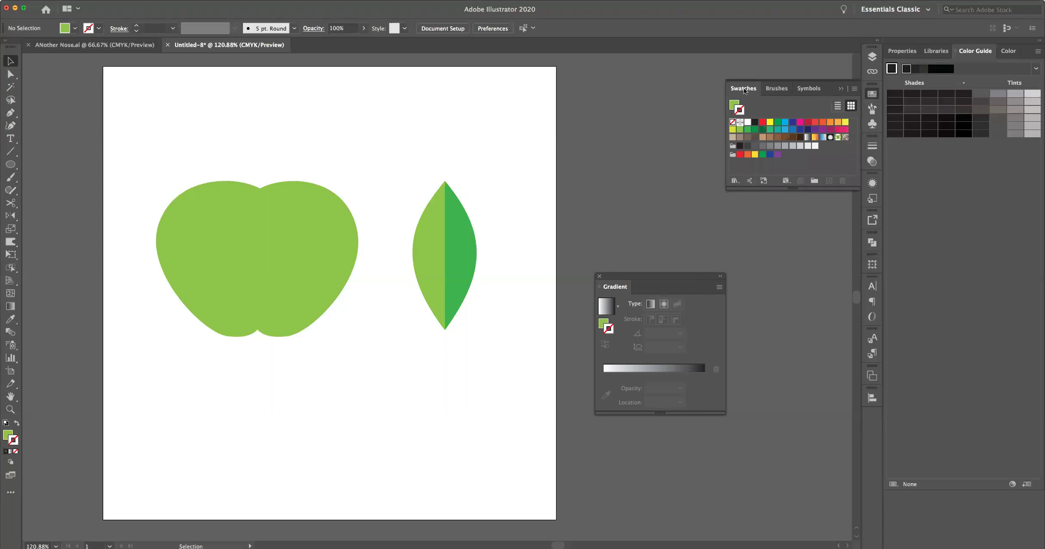
drag(744, 90, 626, 101)
click(773, 88)
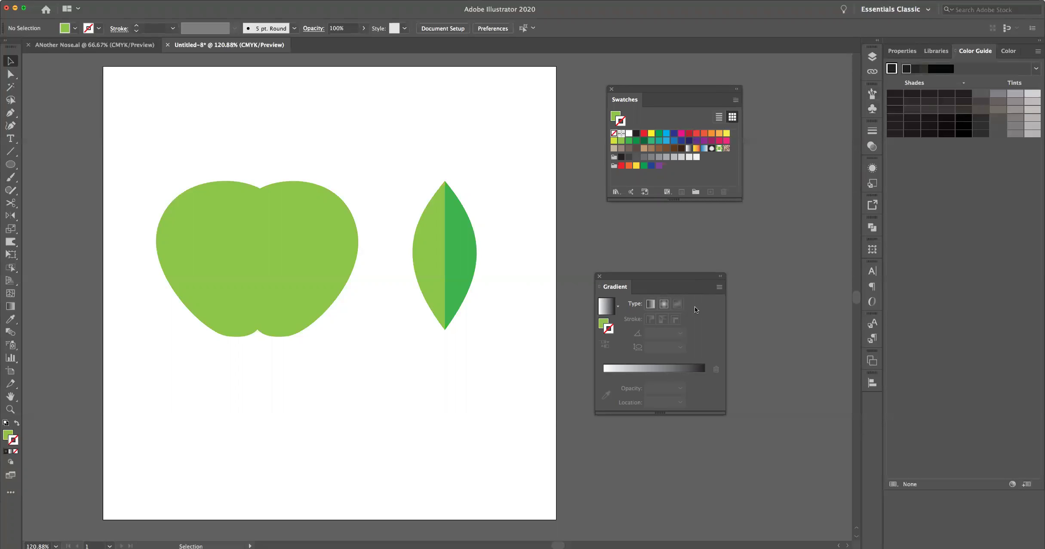
click(459, 248)
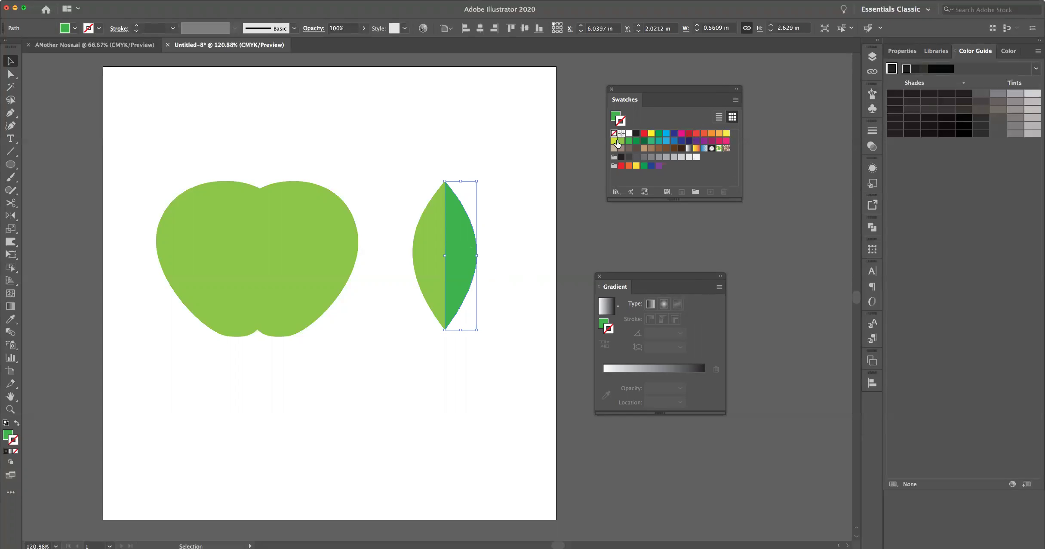
drag(613, 142, 602, 373)
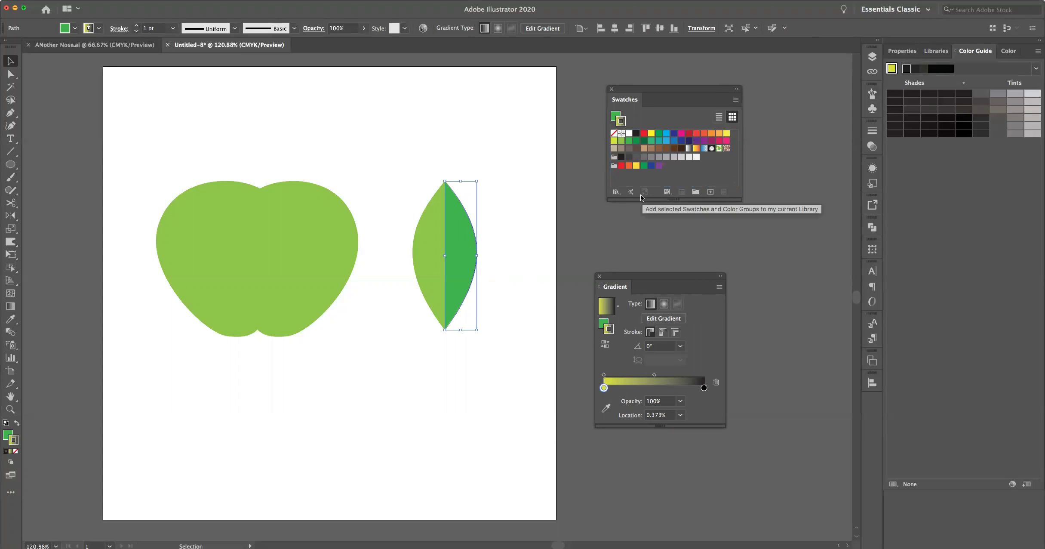
key(a)
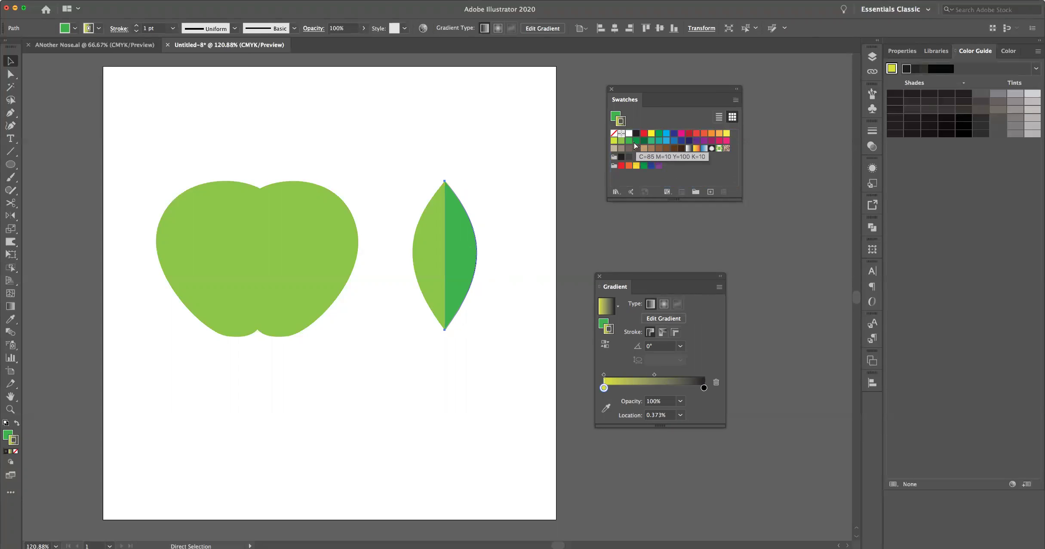
key(slash)
key(v)
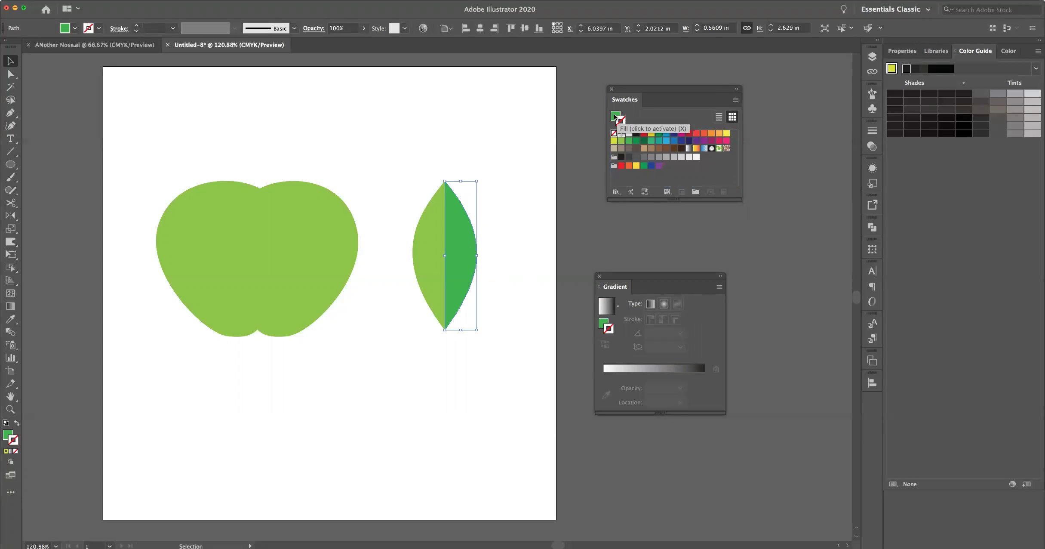
- Fill the leaf's right half with a linear gradient from the light green swatch at 0% to the medium green swatch at 100%
click(615, 116)
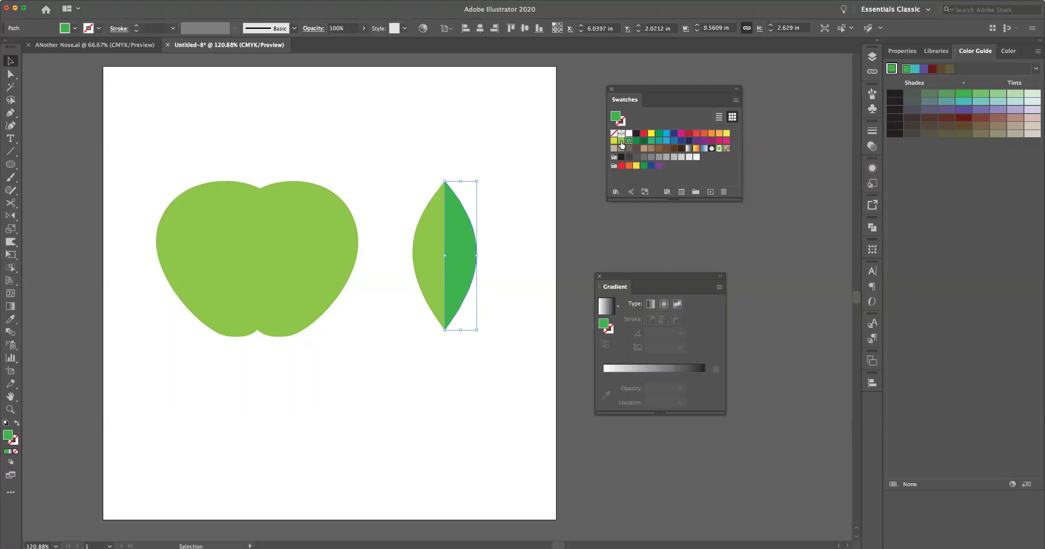
click(601, 374)
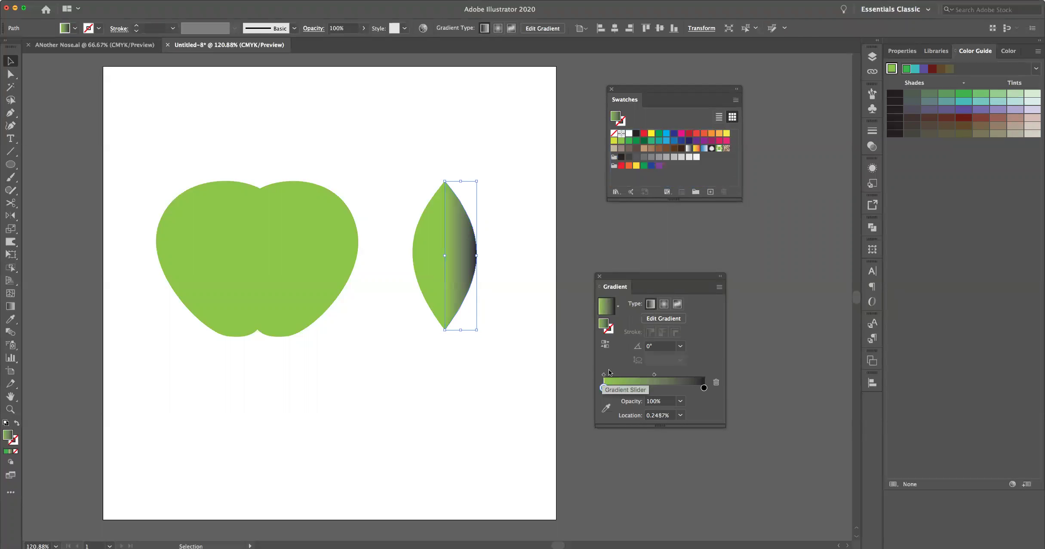
drag(604, 388, 618, 388)
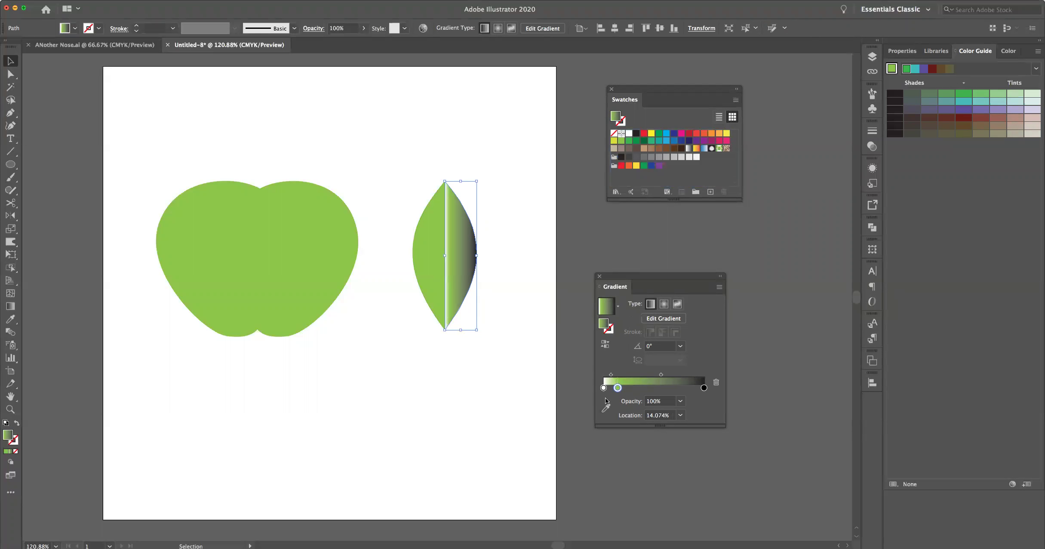
mouse_move(603, 387)
mouse_down()
mouse_move(602, 406)
mouse_move(600, 392)
mouse_up()
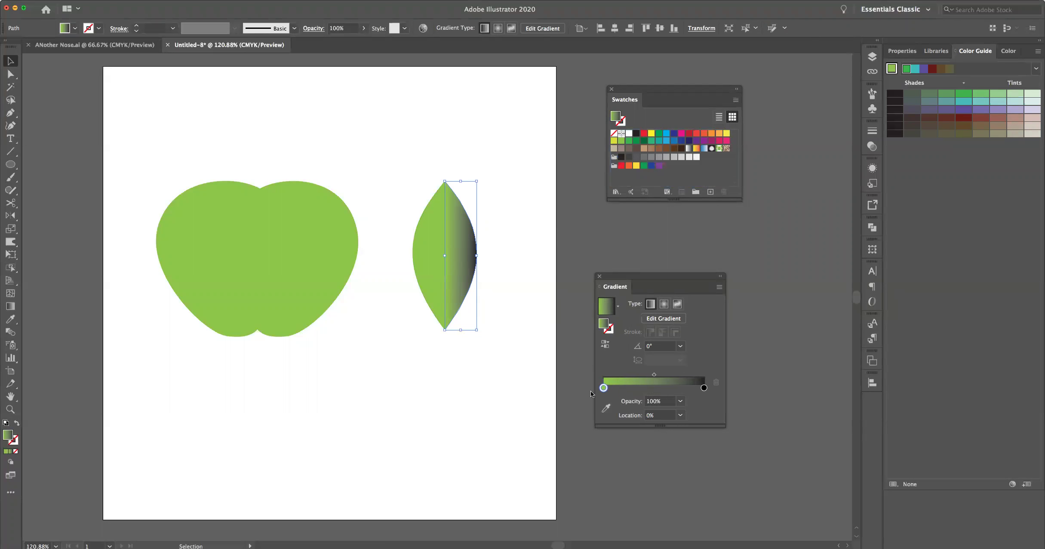
drag(604, 387, 582, 389)
click(629, 142)
drag(629, 142, 706, 348)
drag(704, 389, 704, 389)
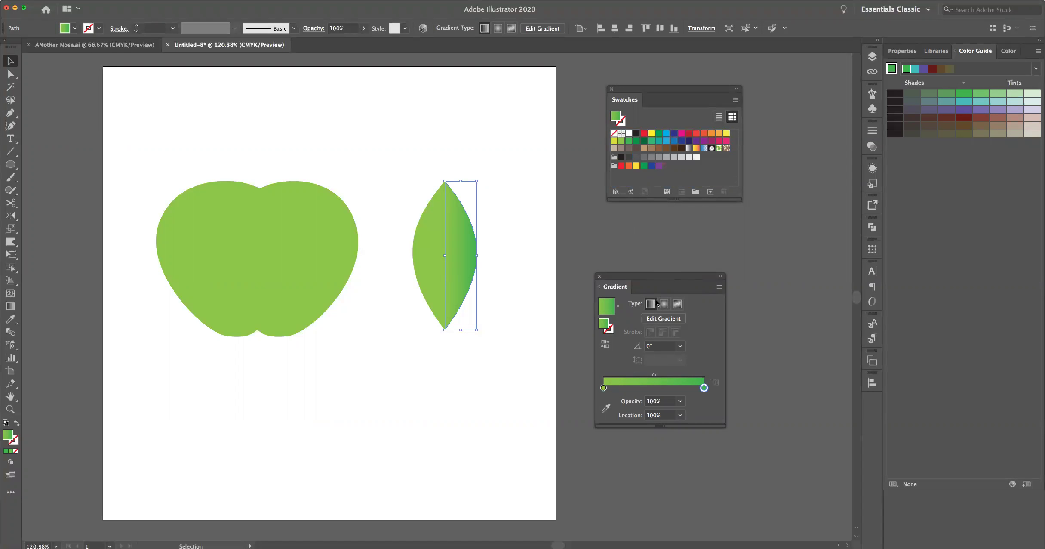
- Try a gradient angle of 45° on the leaf's right half
click(654, 346)
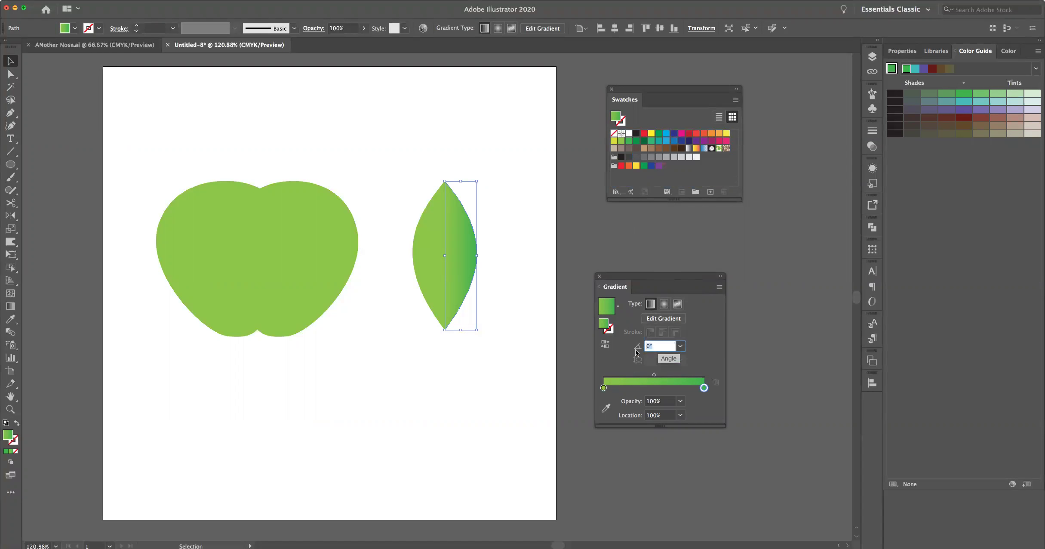
text(45)
key(Return)
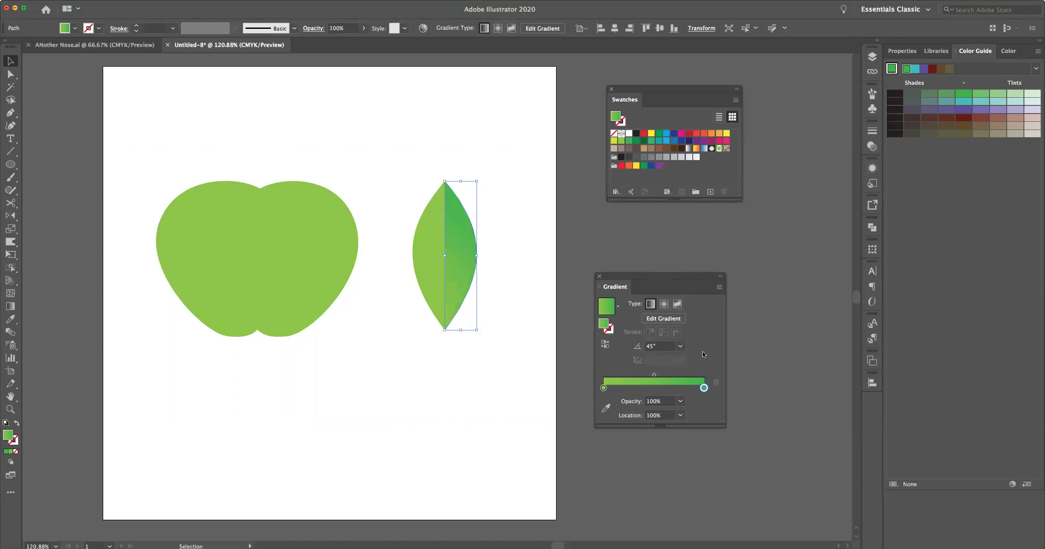
- Set the gradient angle to 90° and change the gradient's end stop to the darker green swatch
click(668, 347)
text(90)
key(Return)
click(636, 141)
drag(636, 143, 692, 349)
drag(703, 387, 703, 388)
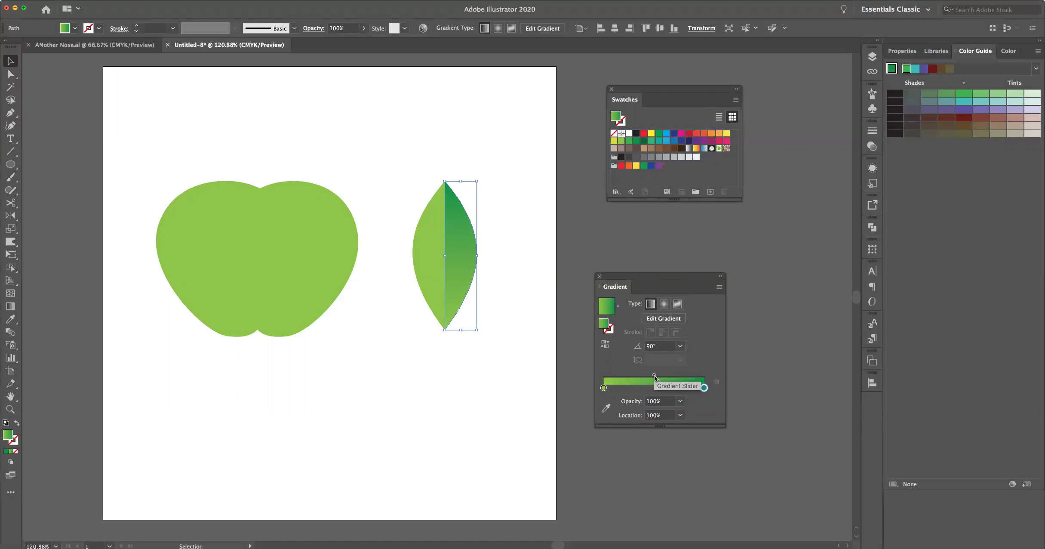
- Move the gradient midpoint to about 72.7% and duplicate the dark green end stop at about 66.7%
drag(654, 374, 676, 374)
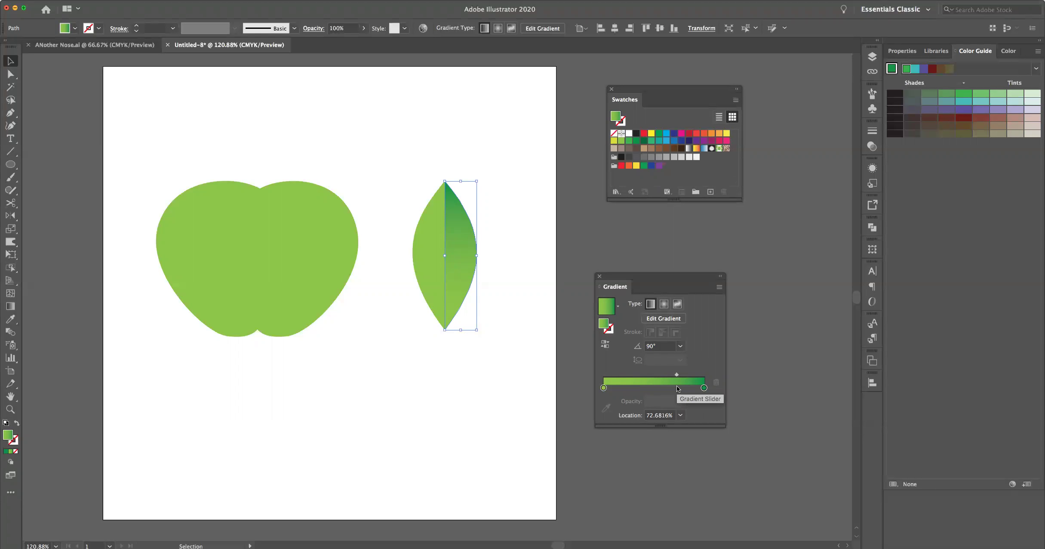
click(703, 388)
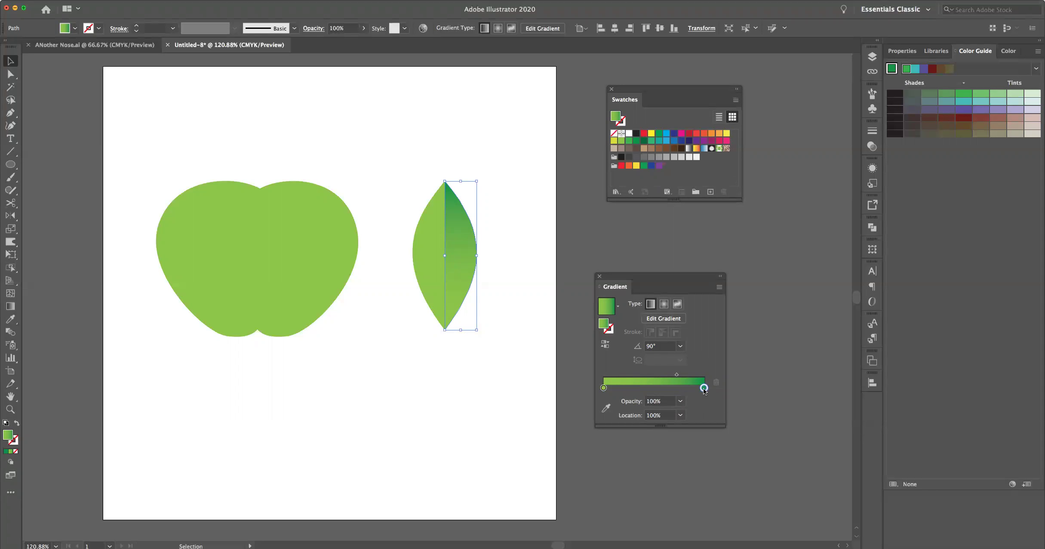
drag(703, 388, 670, 387)
click(703, 387)
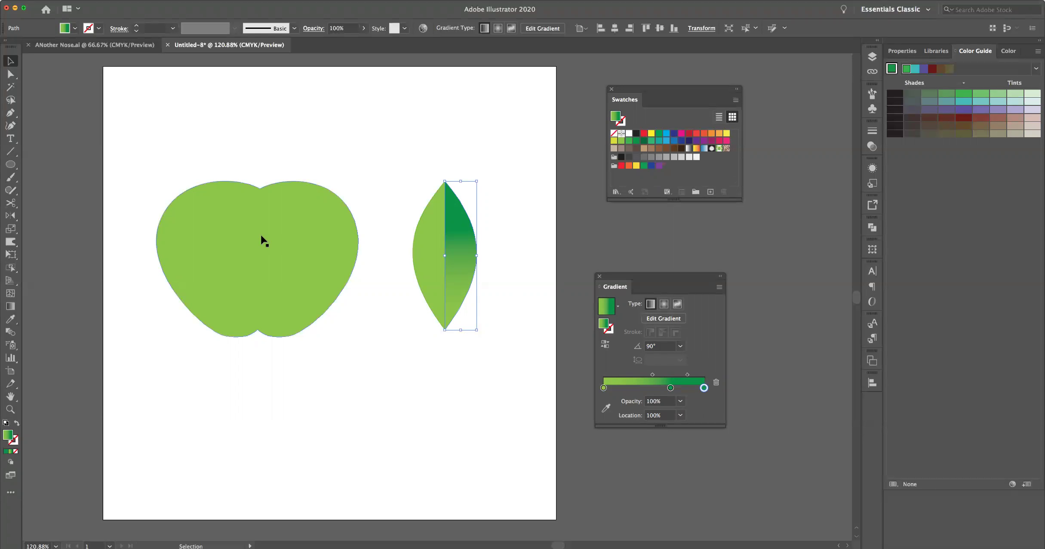
- Draw a rectangle about 2.32 by 3.98 in around the leaf, send it to the back and fill it with dark red
click(11, 165)
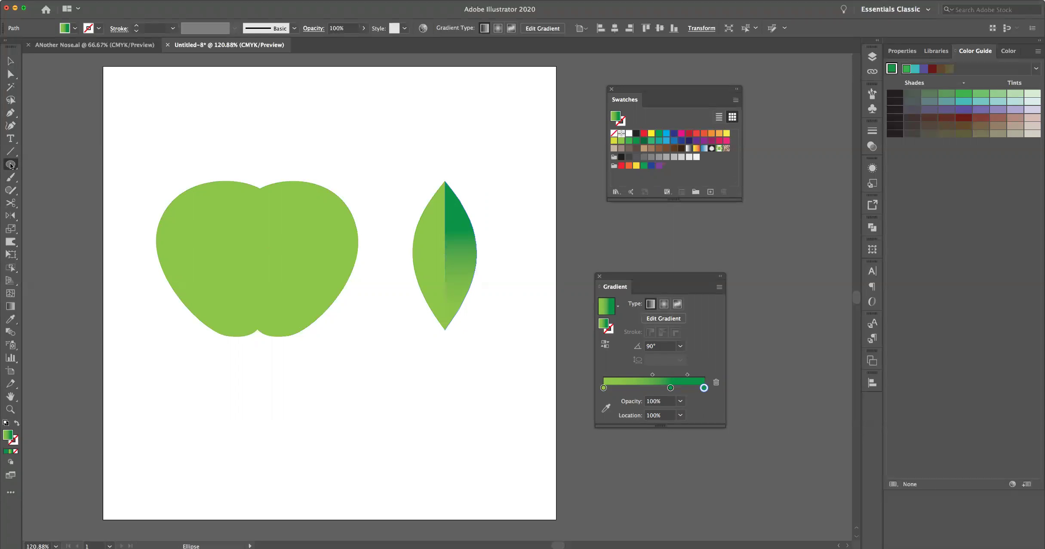
click(49, 165)
drag(381, 148, 512, 373)
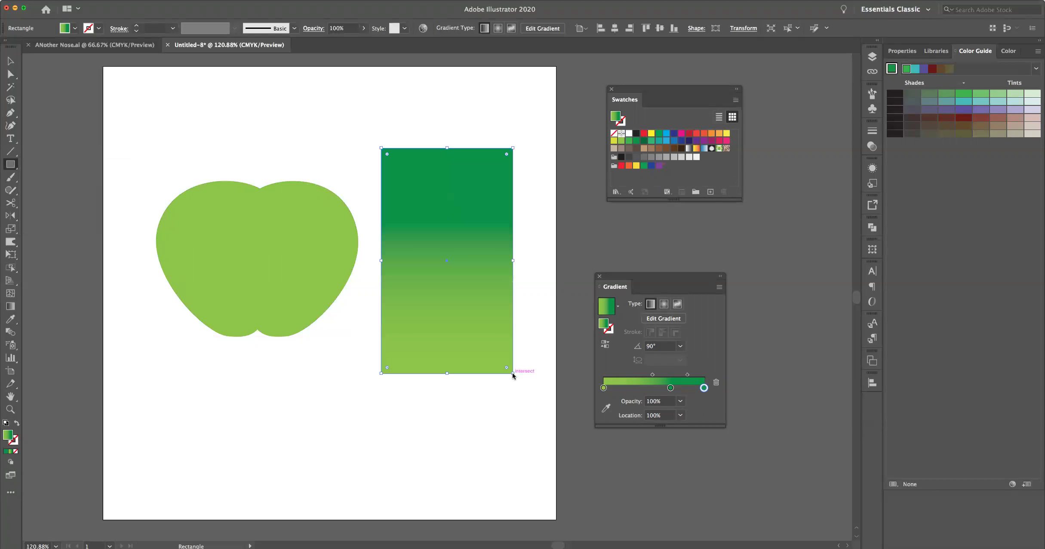
key(super+shift+bracketleft)
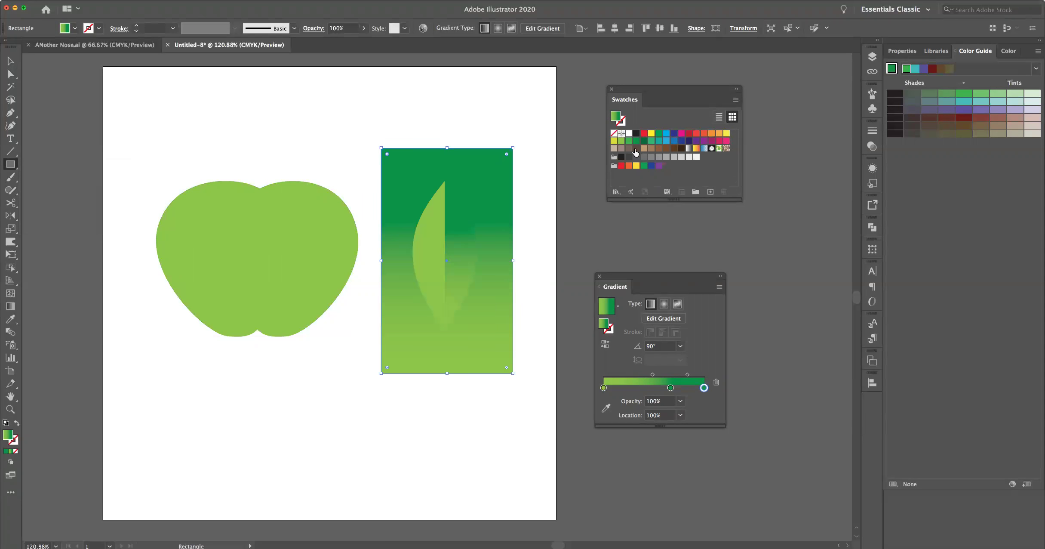
click(688, 133)
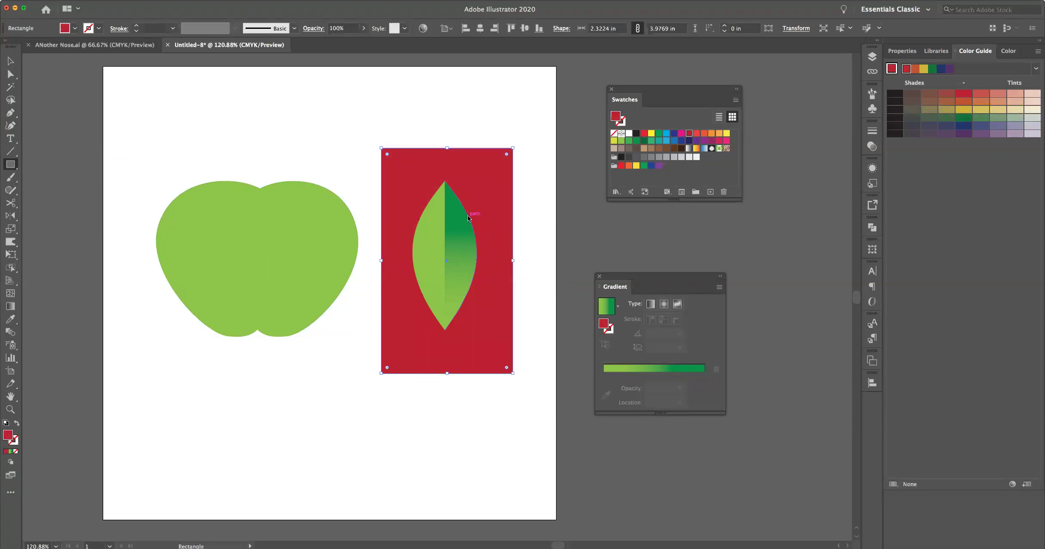
key(v)
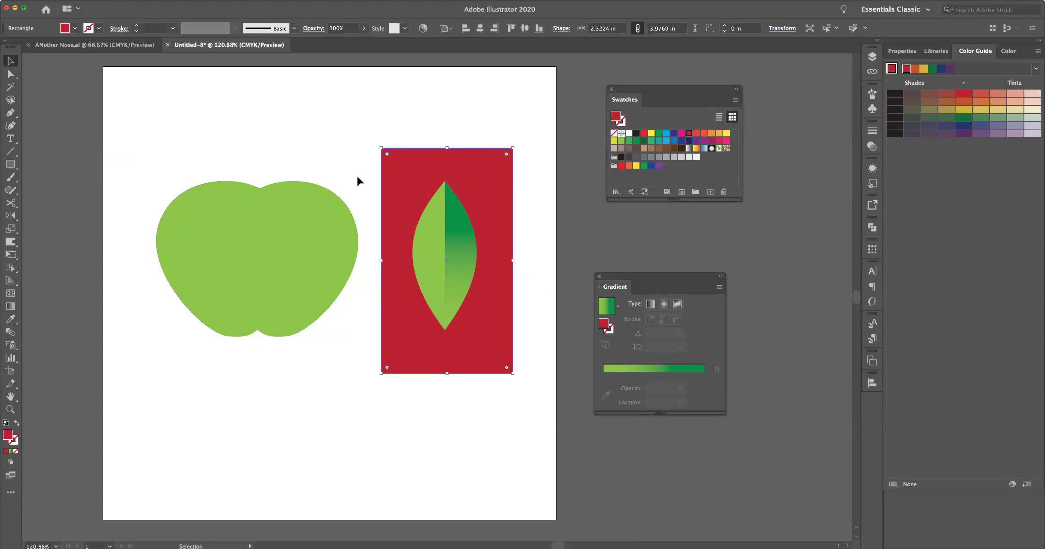
- Lower the opacity of the end stop in the right leaf half's gradient, trying 50% and settling on 20%
click(466, 221)
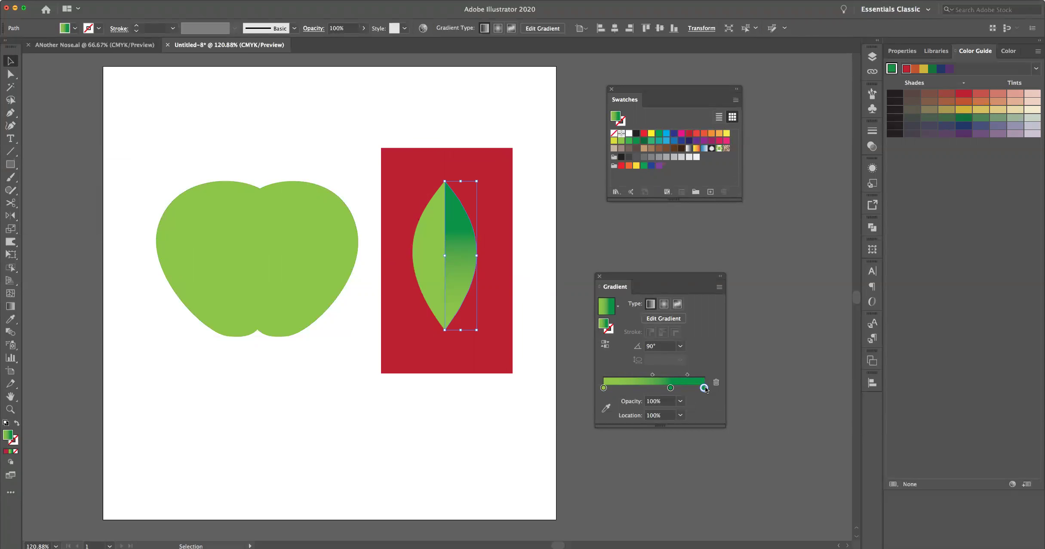
click(679, 402)
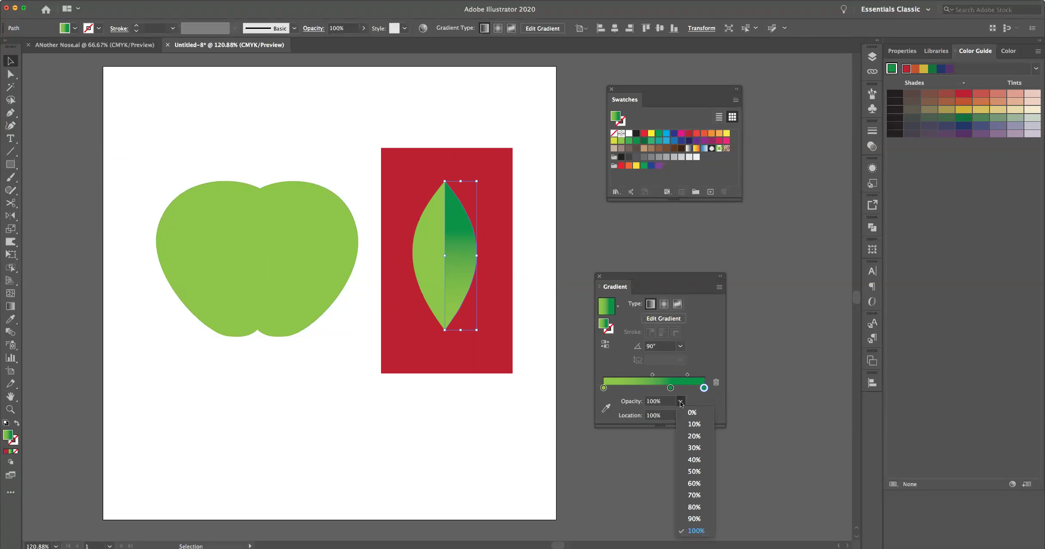
click(693, 472)
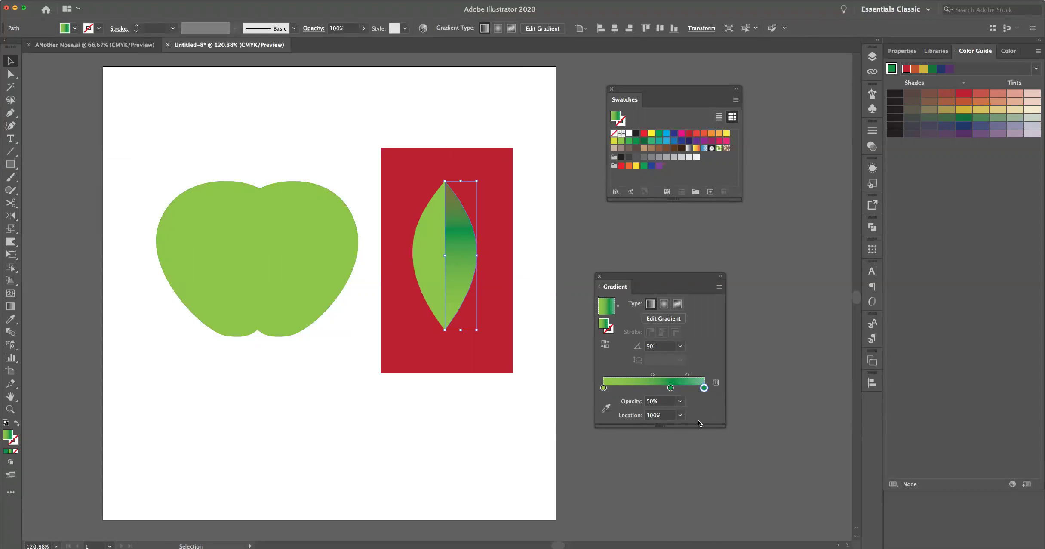
click(680, 402)
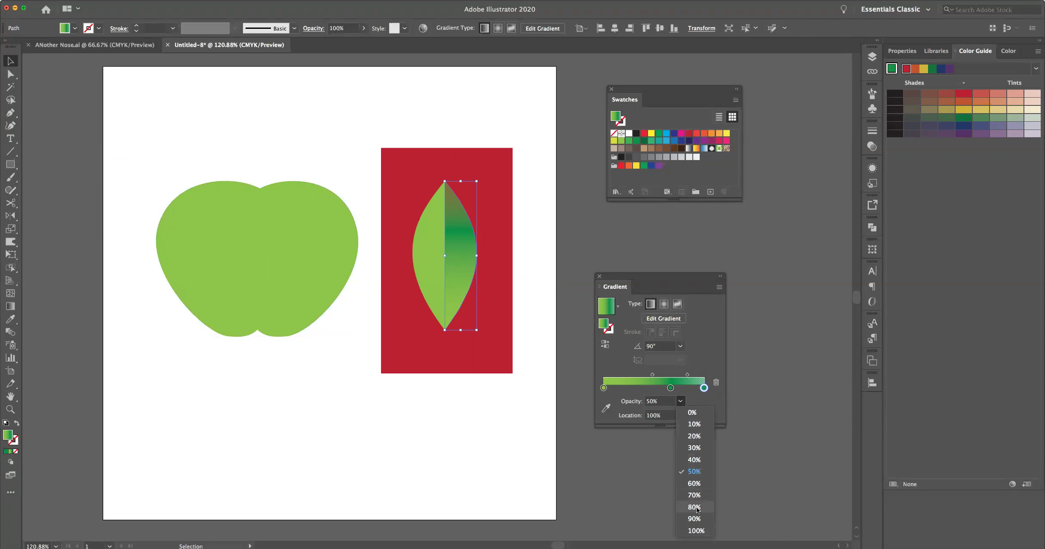
click(693, 436)
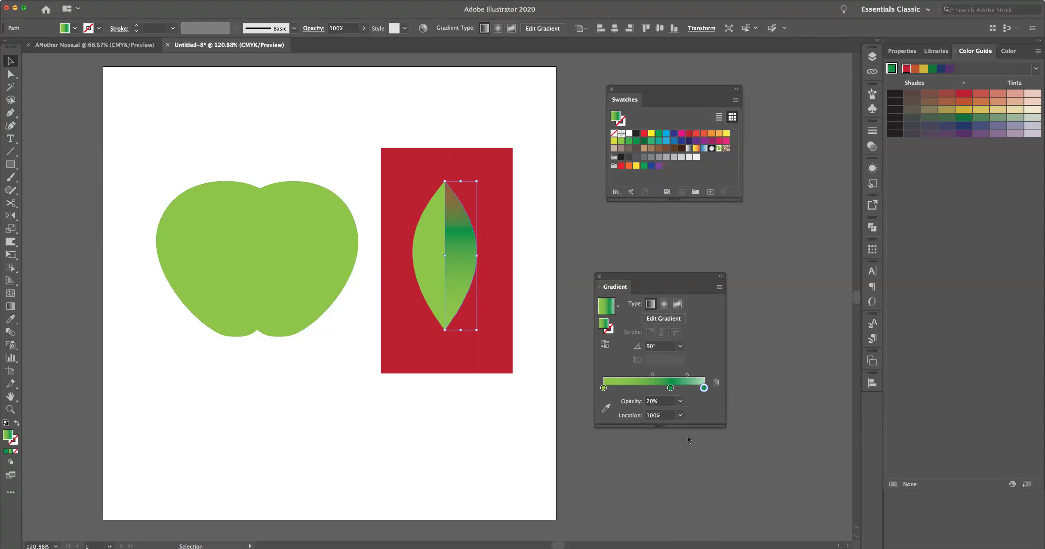
click(540, 257)
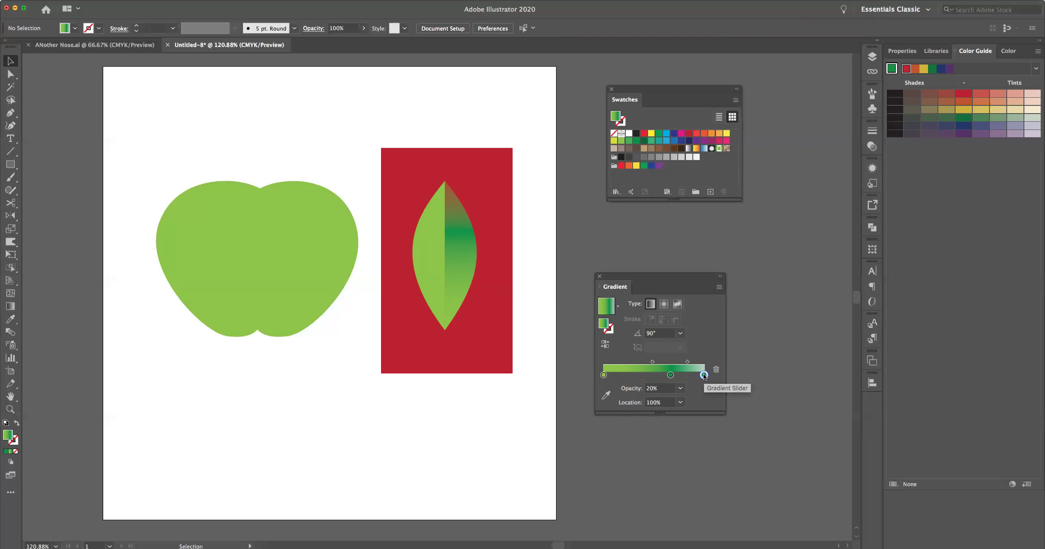
click(670, 375)
click(681, 402)
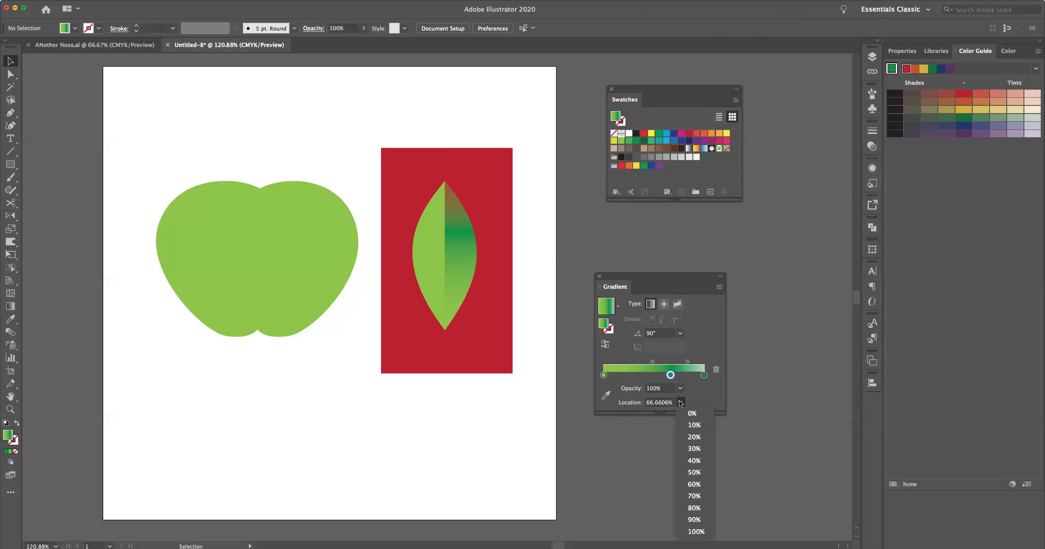
click(656, 404)
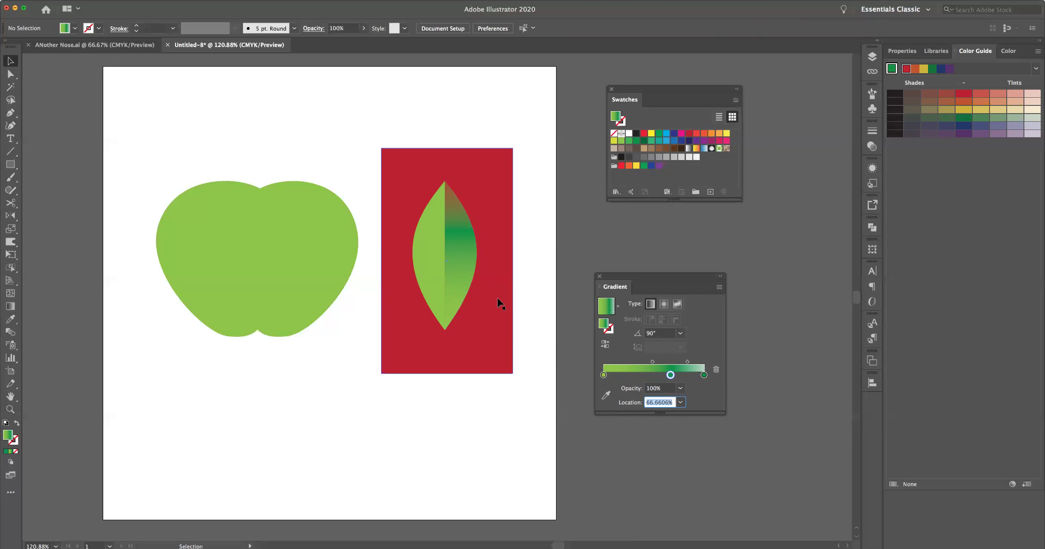
- Apply the same green gradient to the leaf's left half at an angle of -90° and deselect it
click(433, 260)
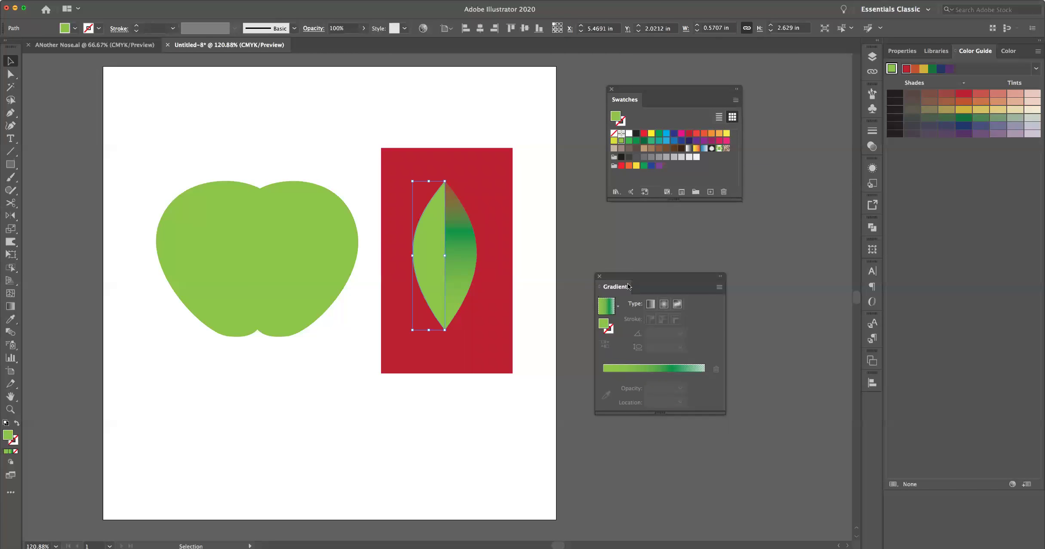
click(606, 307)
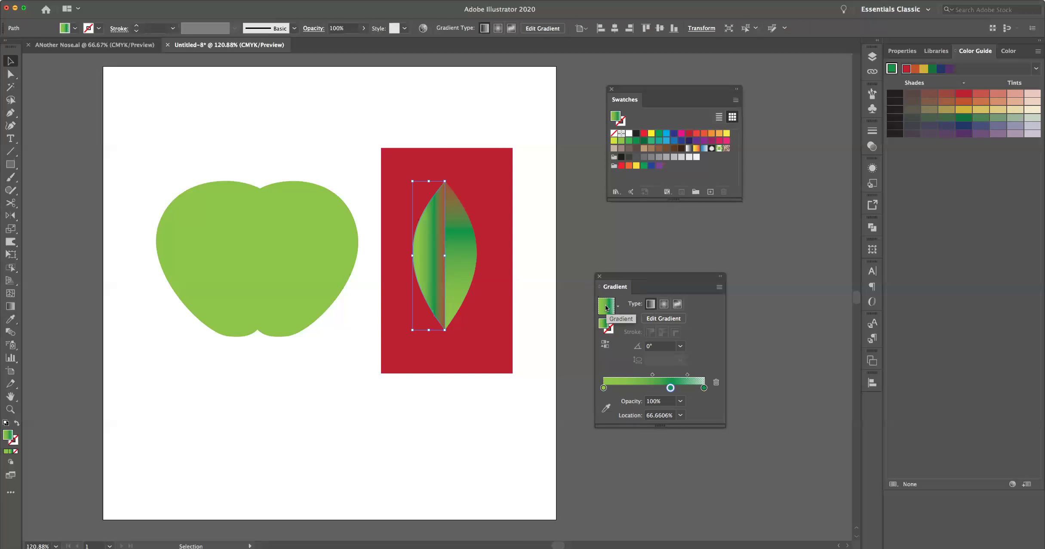
click(636, 346)
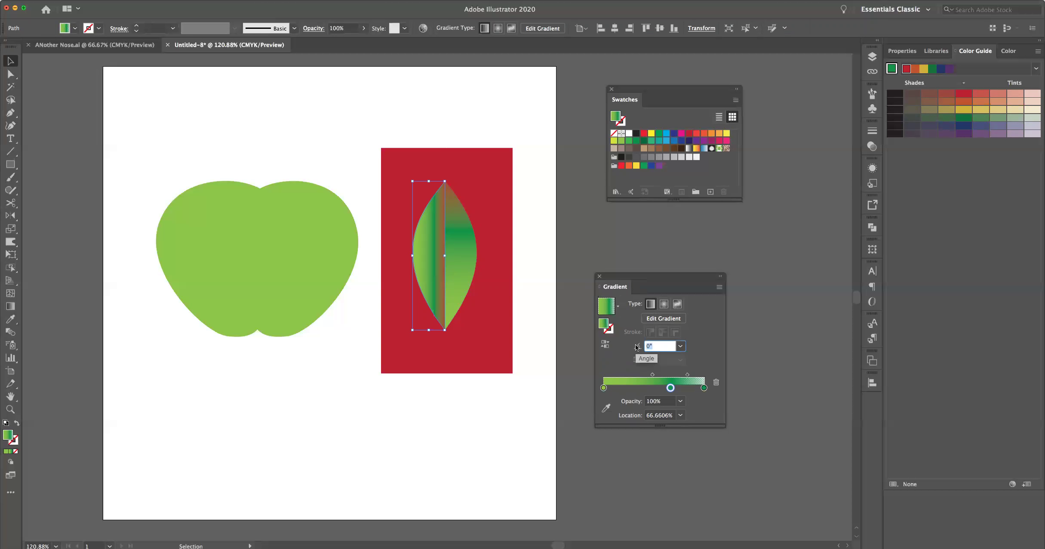
text(-90)
key(Return)
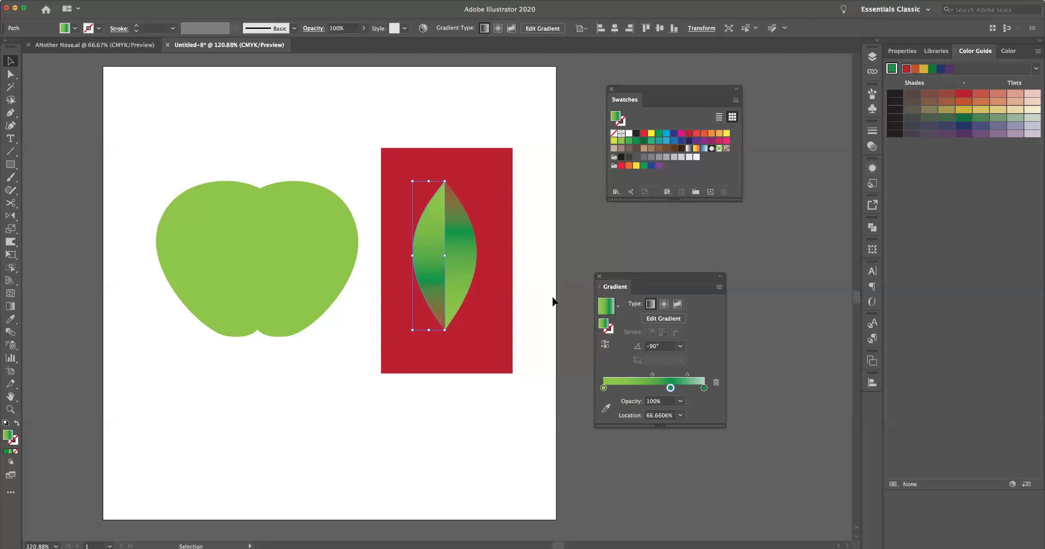
click(528, 277)
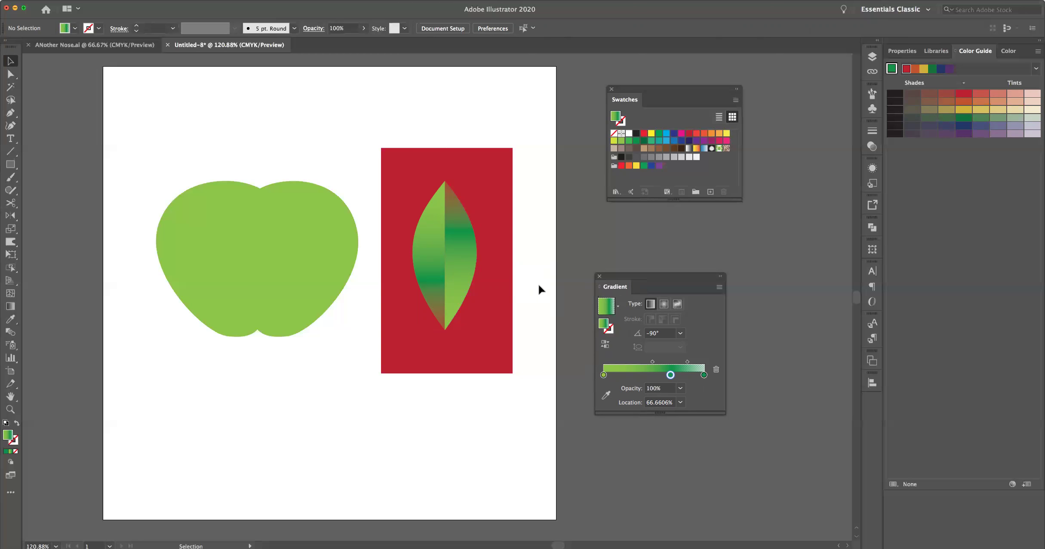
- Try a purple color stop at about 54% in the gradient of the leaf's right half and remove it
click(456, 249)
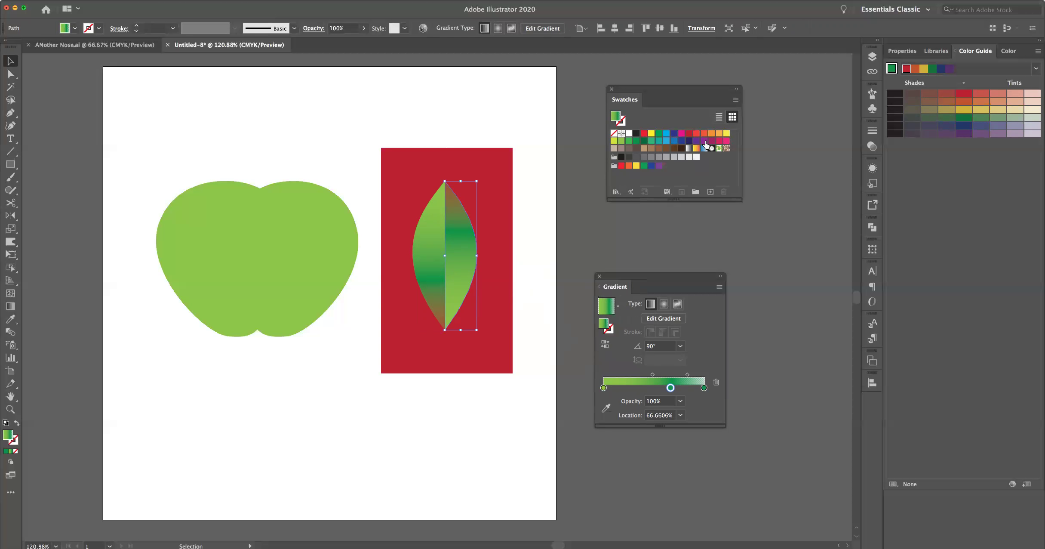
drag(704, 141, 657, 385)
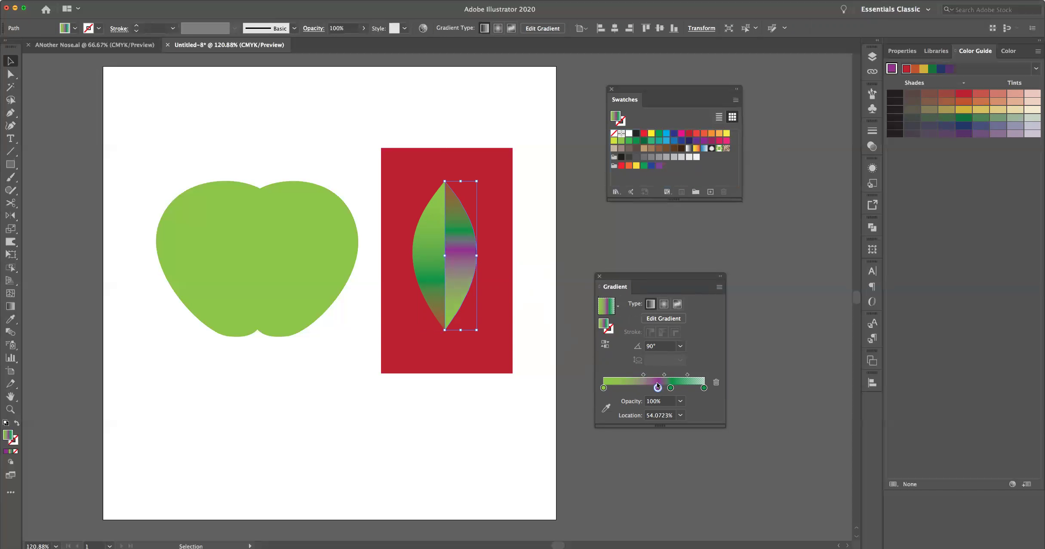
key(a)
key(Delete)
key(v)
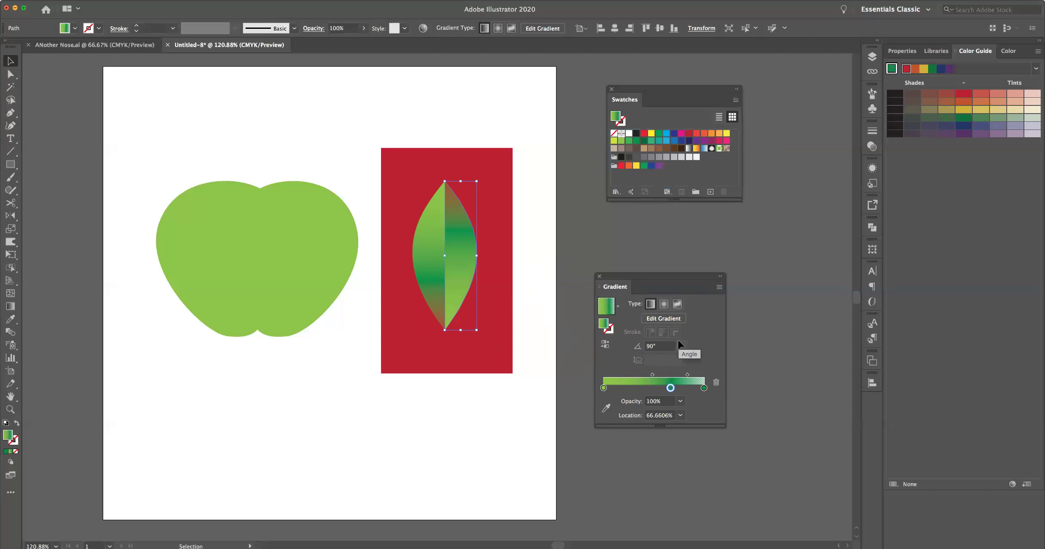
- Add a yellow stop at the start of the right leaf half's gradient, with the light green stop at about 22.5%
click(613, 141)
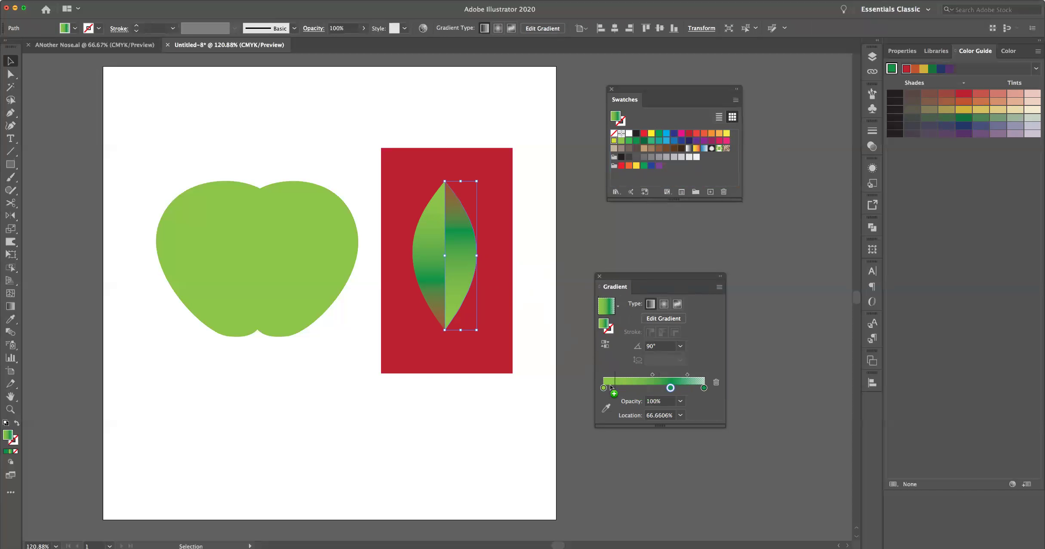
click(631, 385)
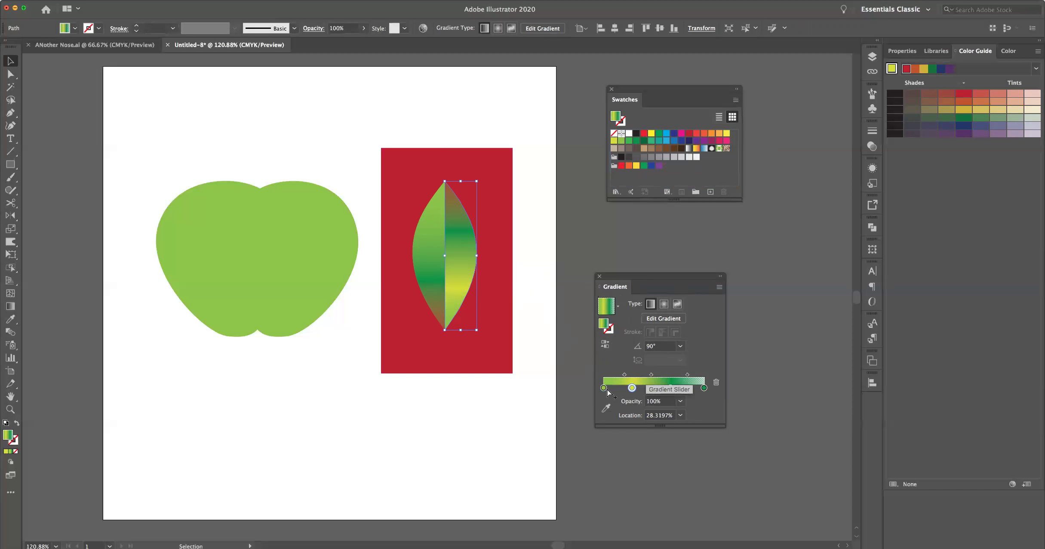
drag(604, 388, 627, 389)
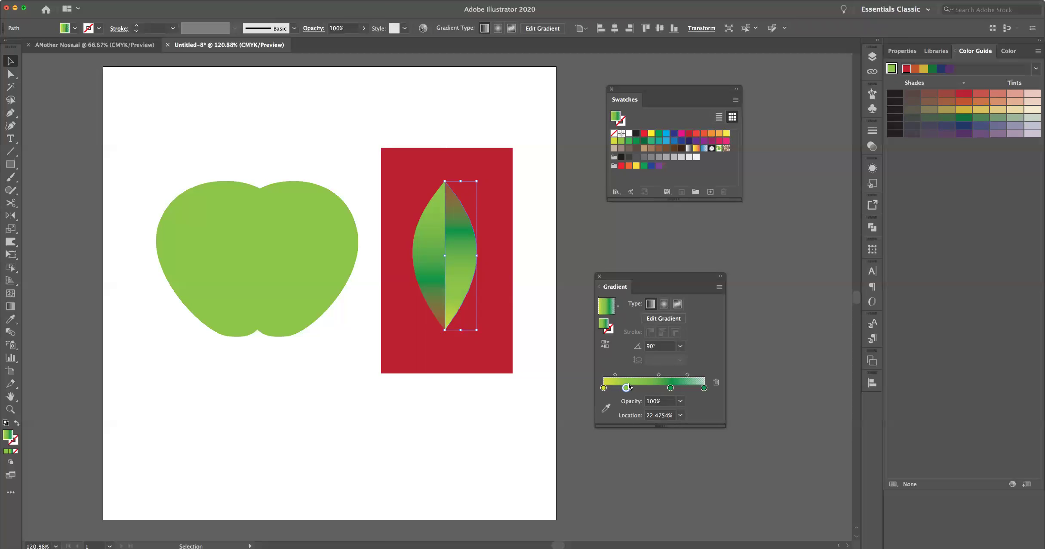
- Move the apple up the artboard and begin a maple leaf outline below it with the Pen tool, drawing the left lobe's points
drag(288, 239, 281, 163)
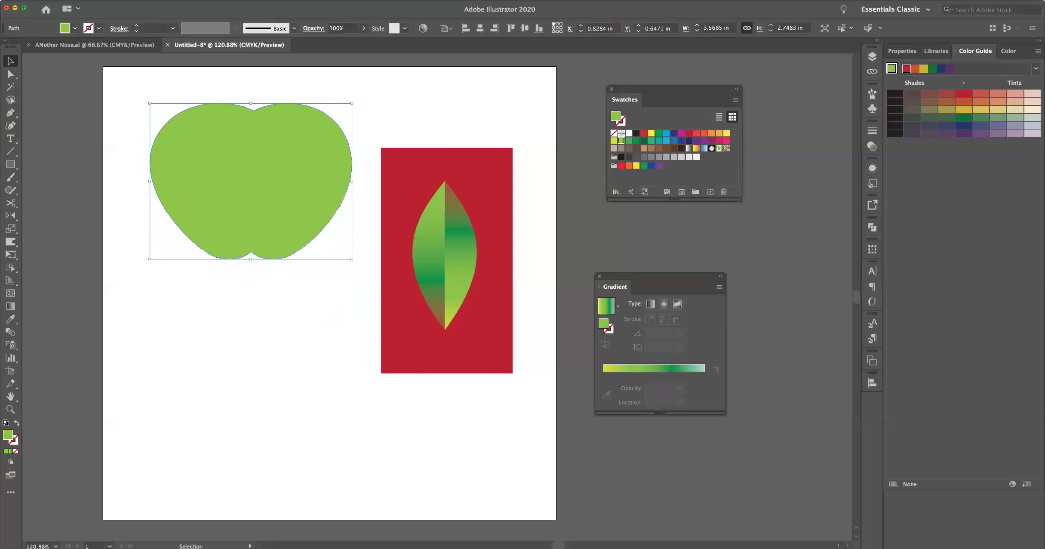
click(11, 112)
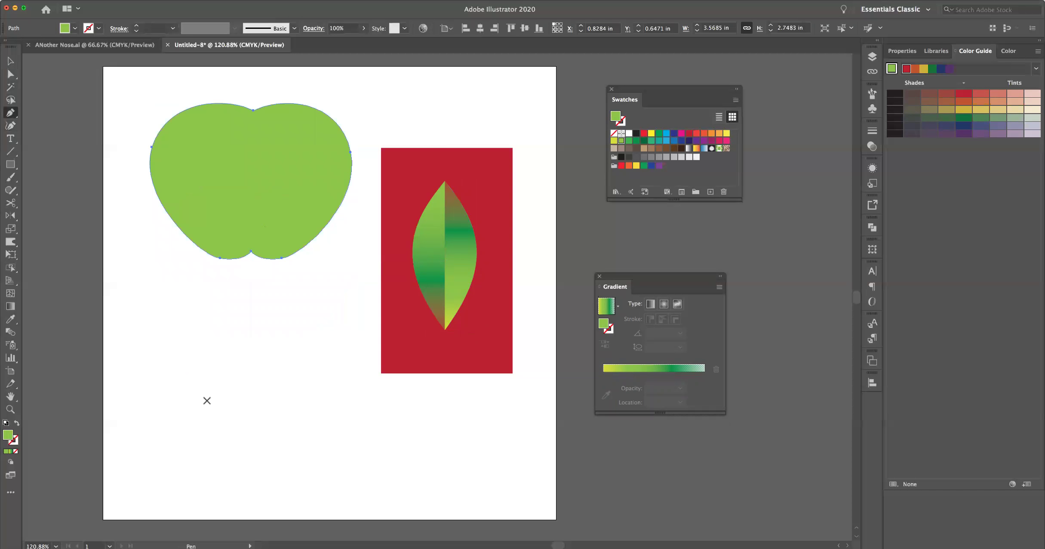
click(227, 415)
drag(159, 394, 174, 381)
click(173, 382)
click(151, 350)
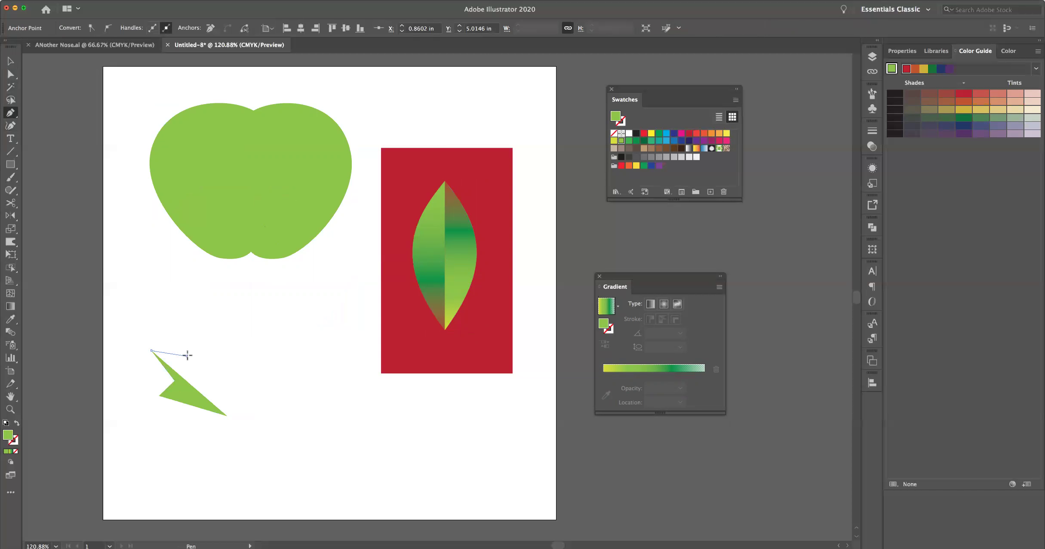
click(186, 355)
click(175, 327)
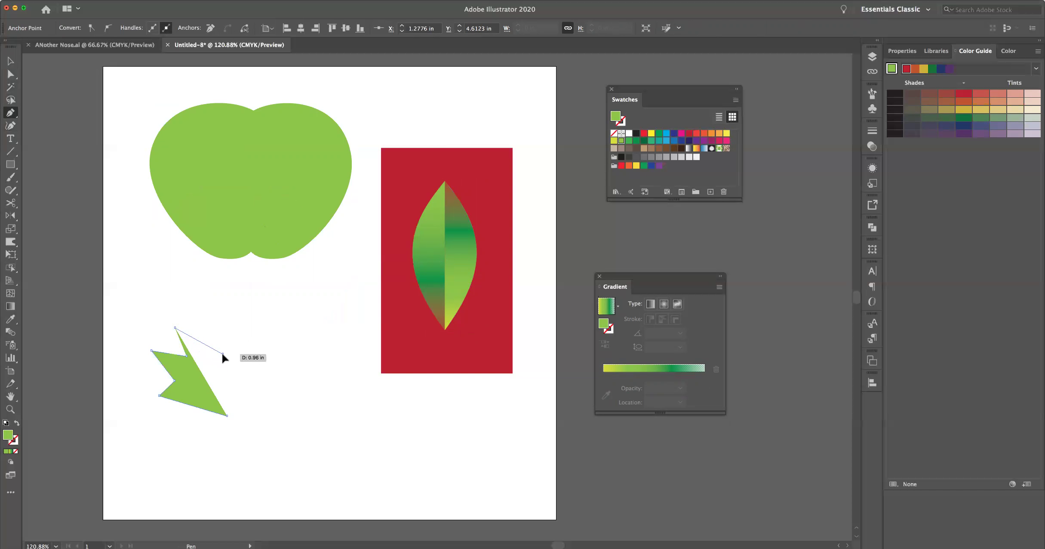
- Continue the maple leaf outline with the three-pointed upper lobe
click(223, 354)
click(203, 277)
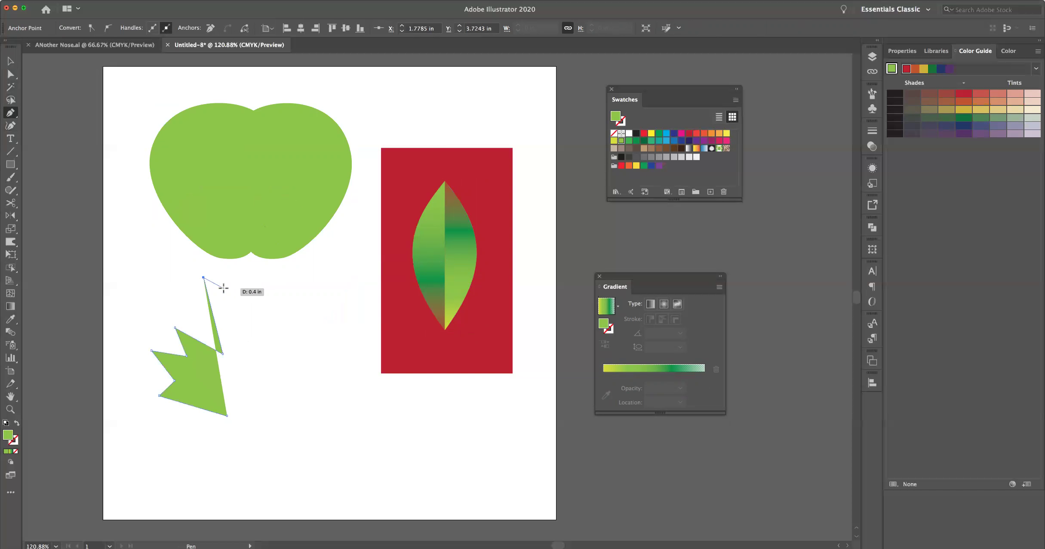
click(223, 288)
click(234, 261)
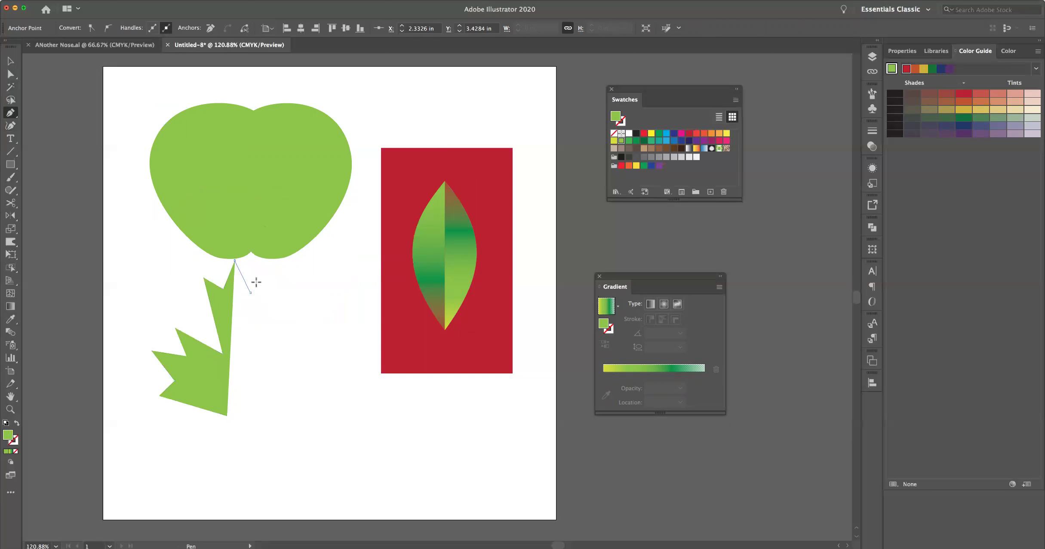
click(251, 292)
click(273, 271)
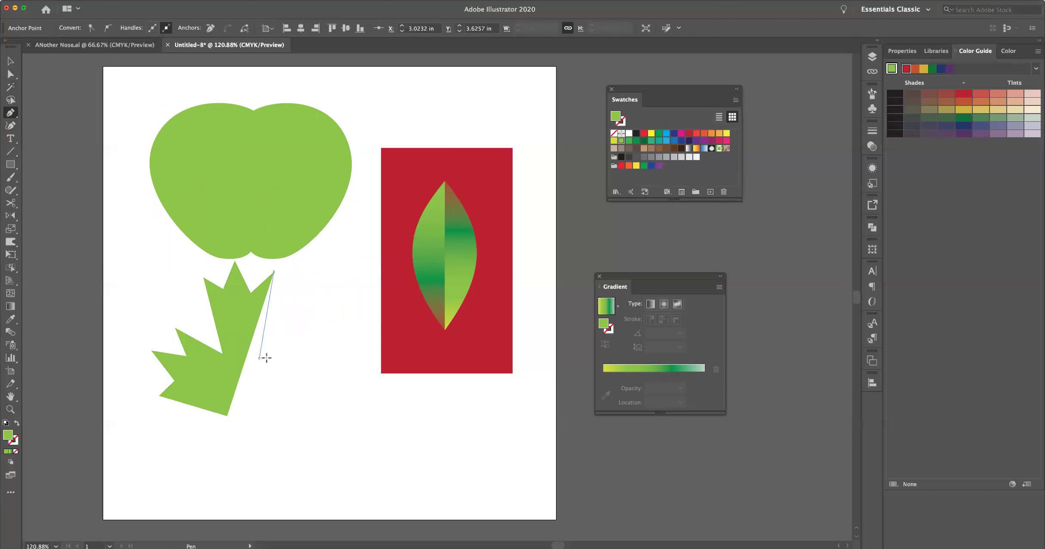
- Draw the maple leaf's right lobe with three jagged points
click(260, 357)
click(326, 346)
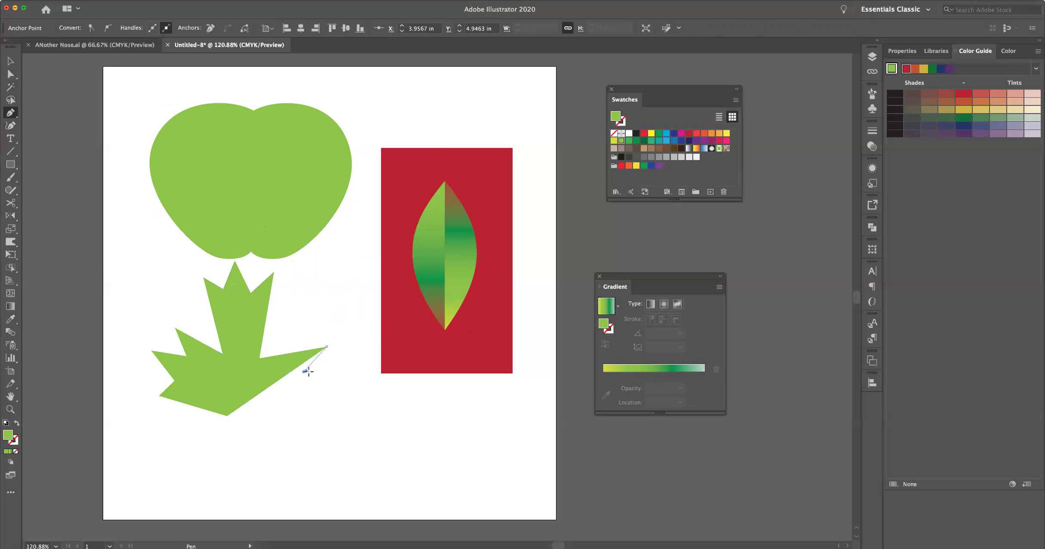
click(306, 371)
click(340, 377)
click(306, 395)
click(326, 410)
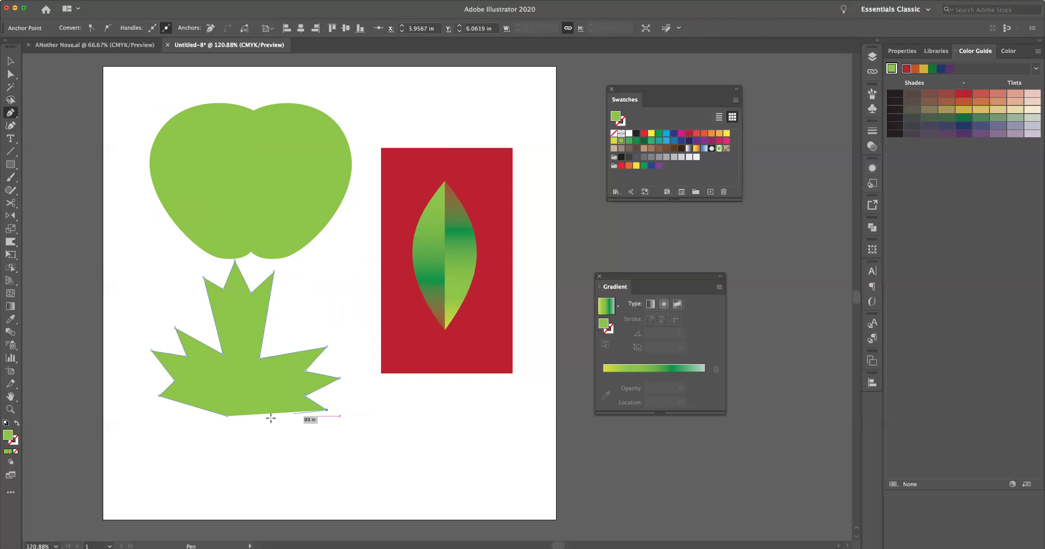
- Draw the narrow stem below the maple leaf and close the path at its starting point
click(238, 416)
click(238, 471)
click(232, 469)
click(227, 414)
- Shift the anchor point at the stem's upper left slightly to the right to narrow the stem
key(a)
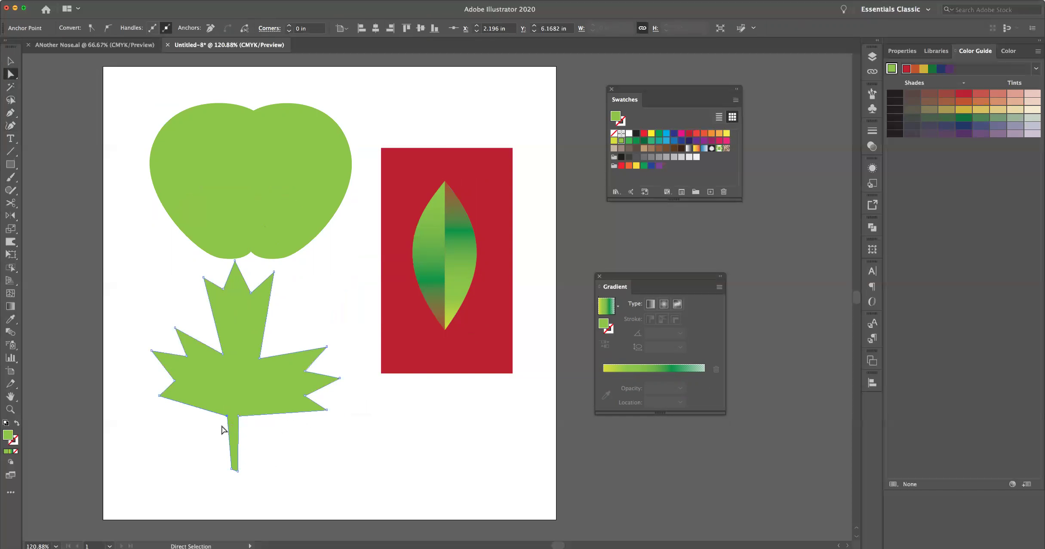
click(222, 427)
click(227, 415)
drag(232, 415, 233, 415)
- Fill the maple leaf with a light green, red and dark red linear gradient by recoloring the last two stops and removing the yellow stop
click(265, 393)
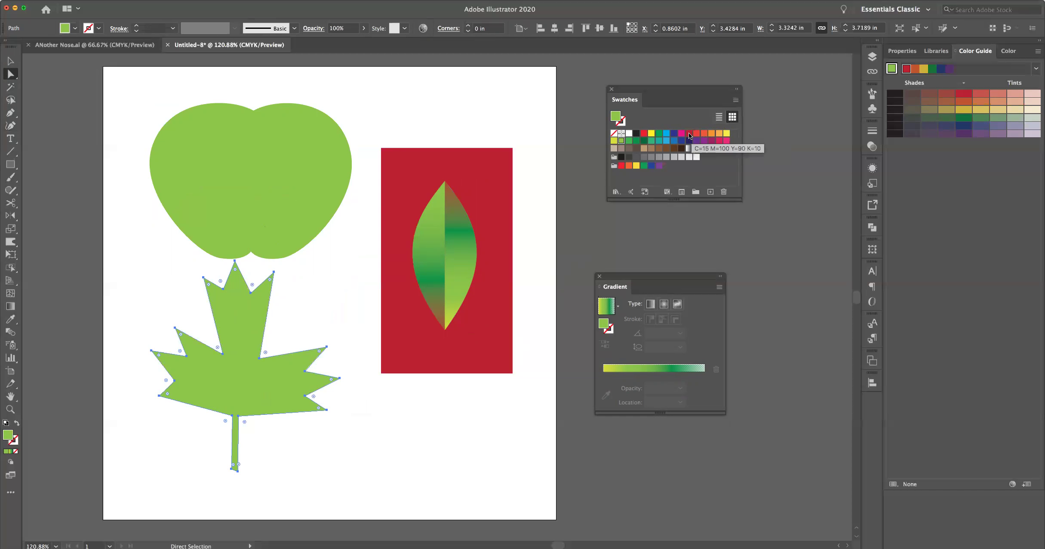
drag(689, 136, 708, 379)
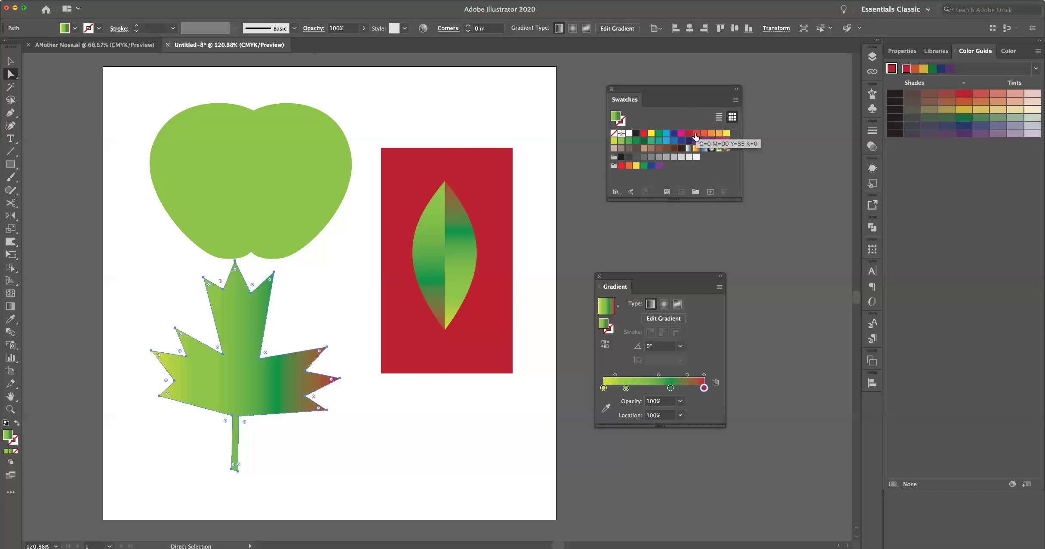
drag(697, 135, 670, 388)
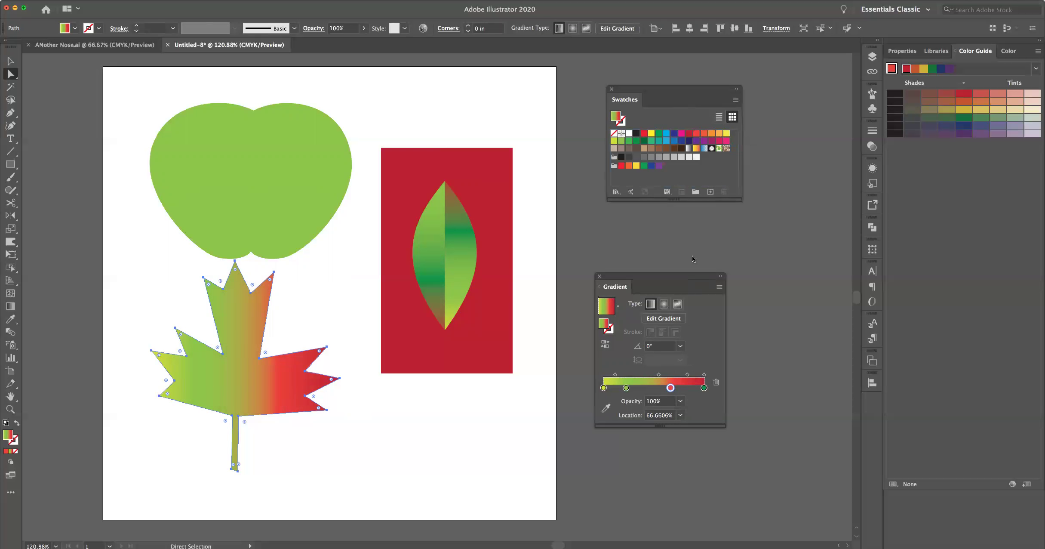
mouse_move(603, 387)
mouse_down()
mouse_move(615, 405)
mouse_move(587, 387)
mouse_up()
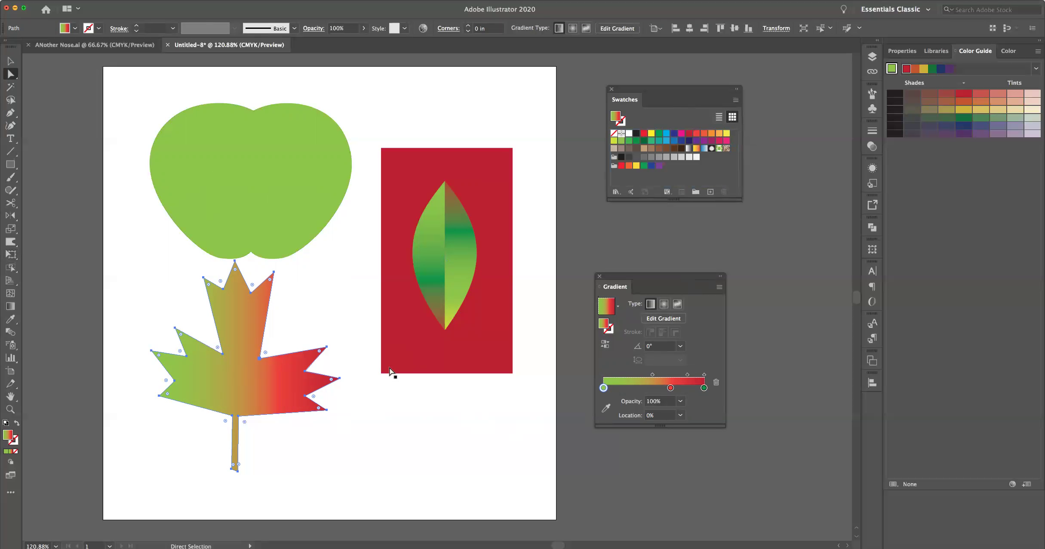
- Change the maple leaf's gradient to radial and then to freeform, and move its red point to the leaf's center
click(664, 305)
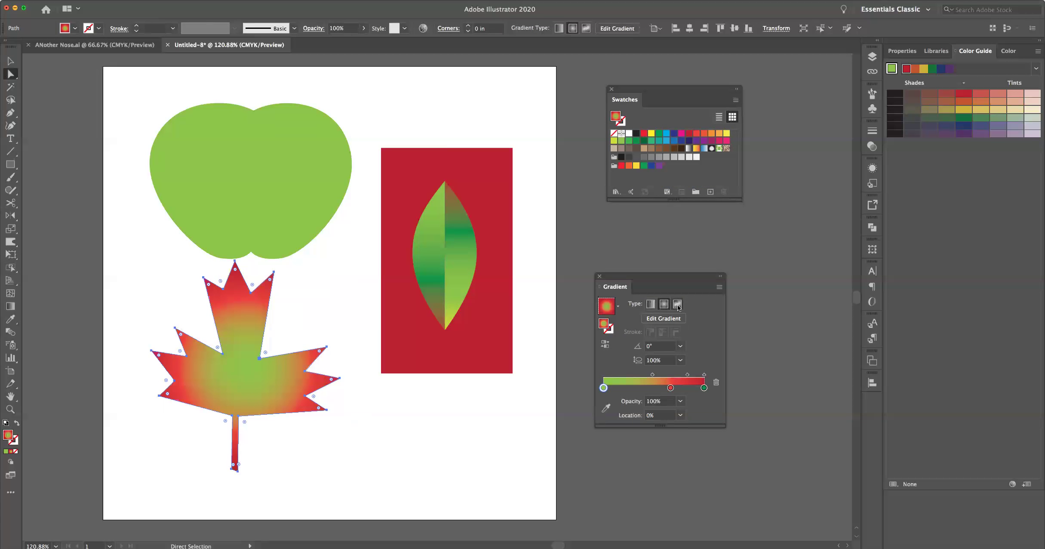
click(677, 304)
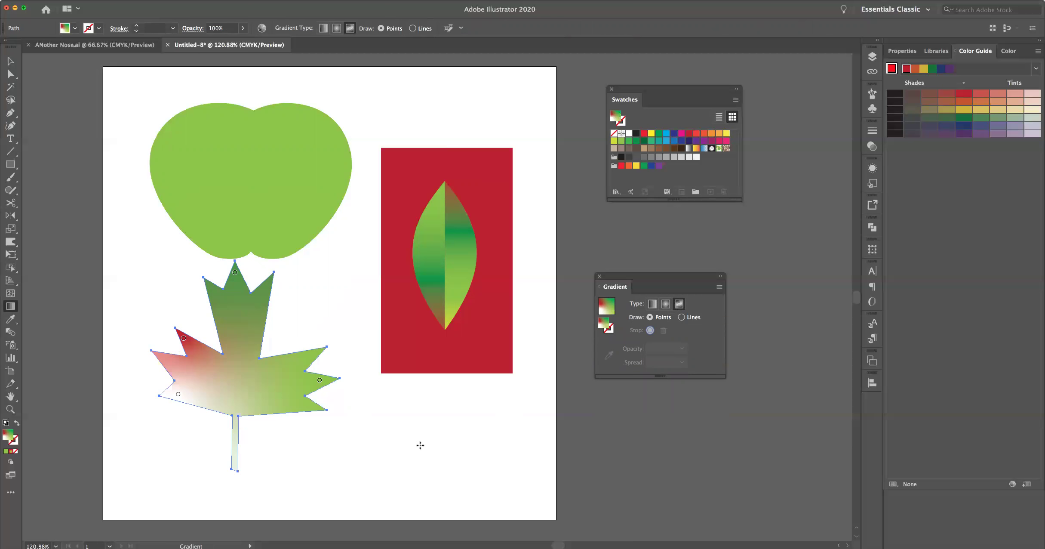
drag(183, 340, 182, 392)
click(234, 374)
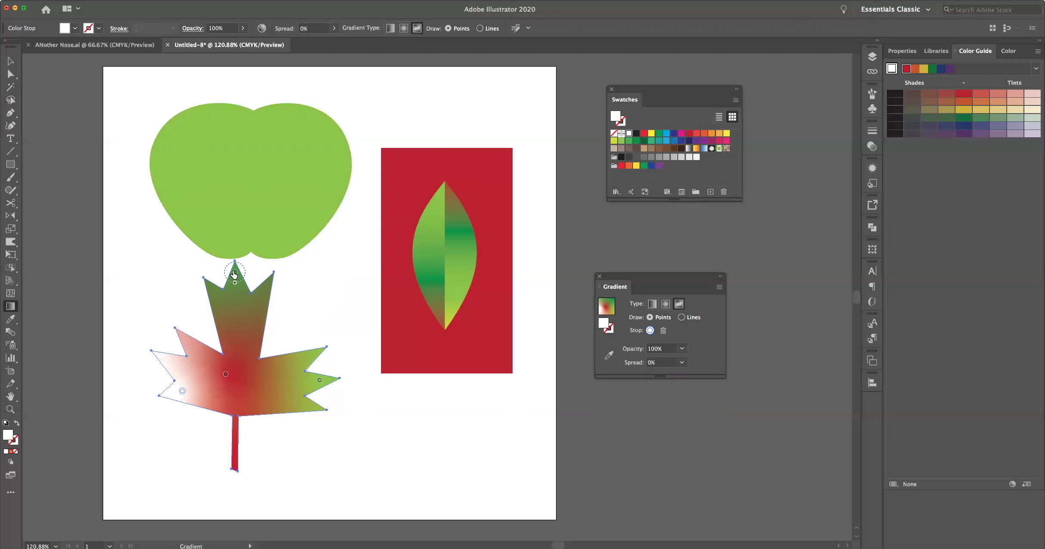
- Reposition the dark green point within the upper lobe and the light green point at the maple leaf's lower right
drag(234, 275, 168, 359)
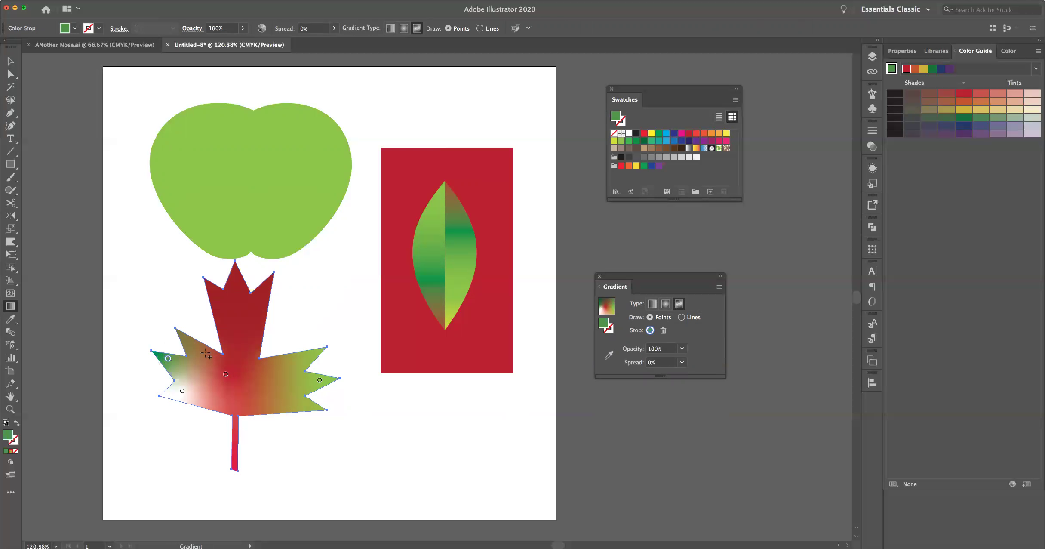
drag(168, 360, 239, 299)
click(238, 295)
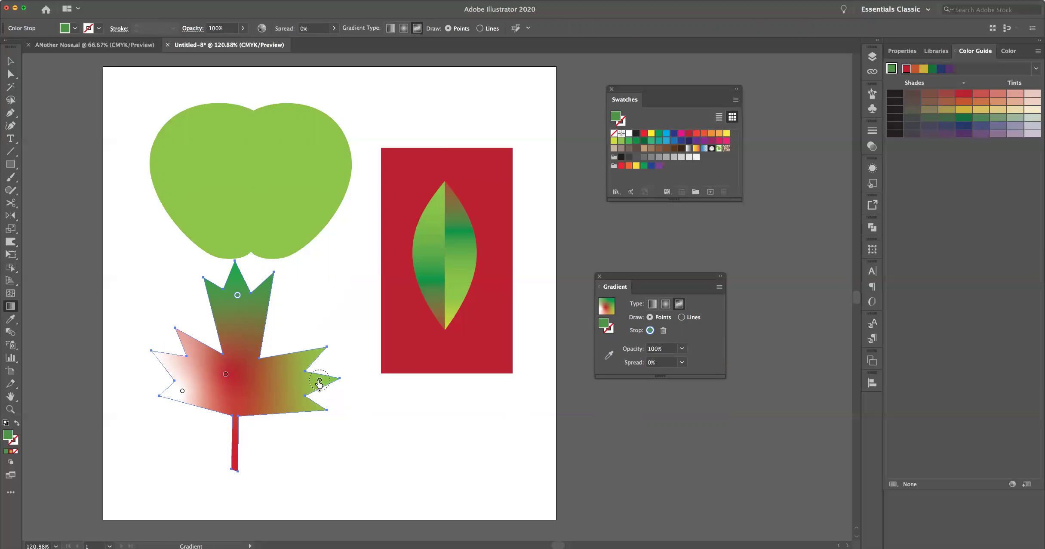
drag(319, 381, 274, 403)
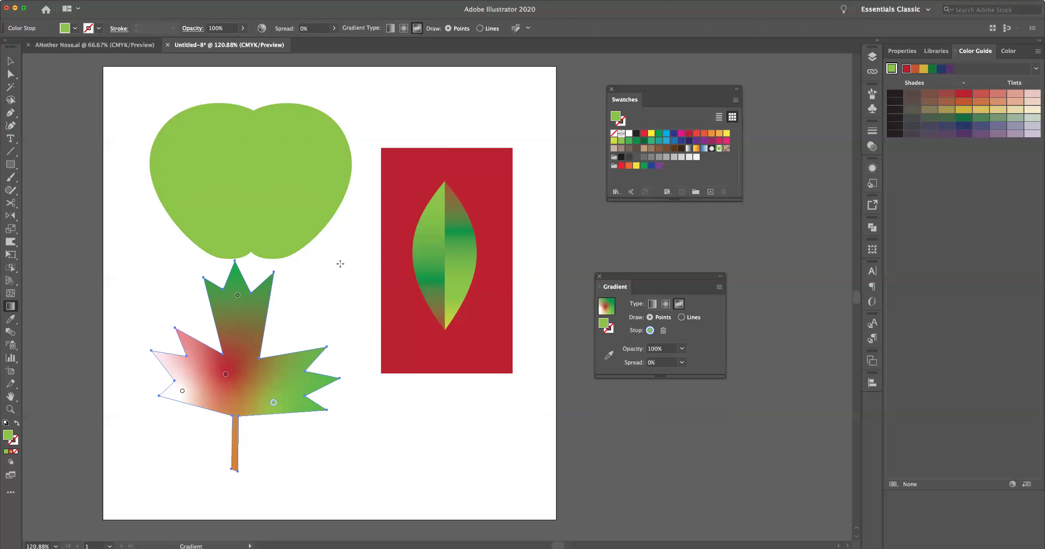
- Switch the freeform gradient to Lines and draw a light green line from the lower-right stop toward the leaf's center
click(681, 317)
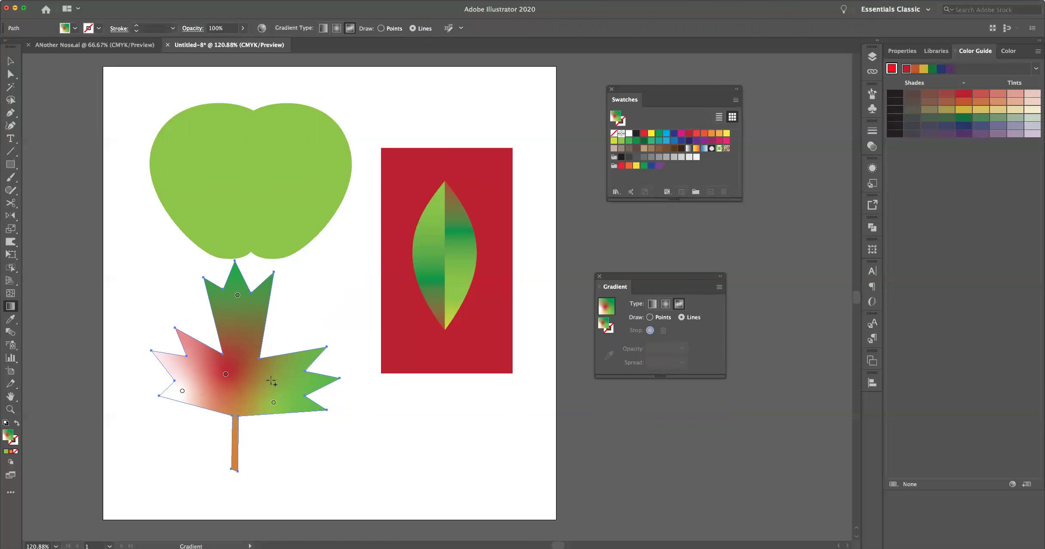
click(274, 401)
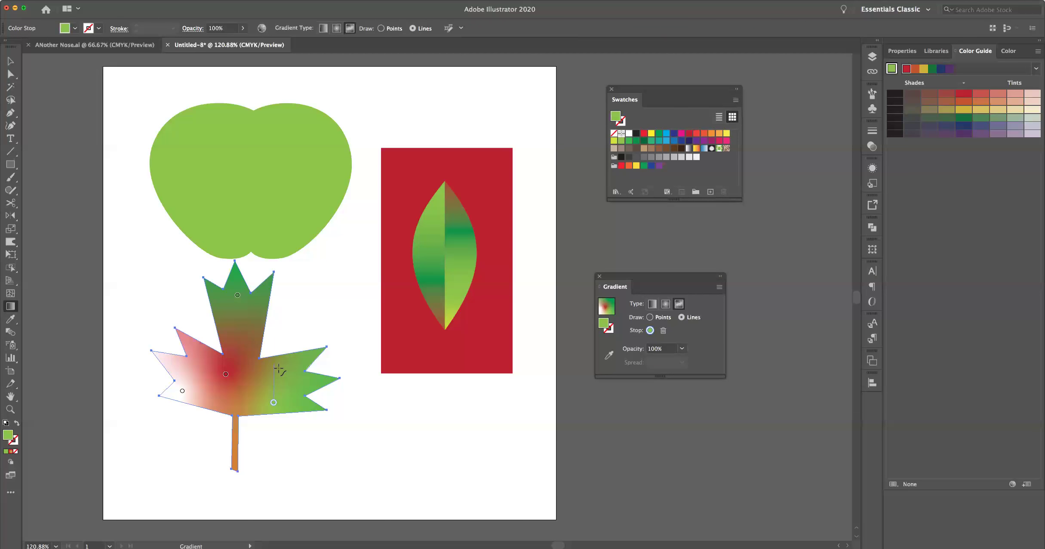
click(247, 353)
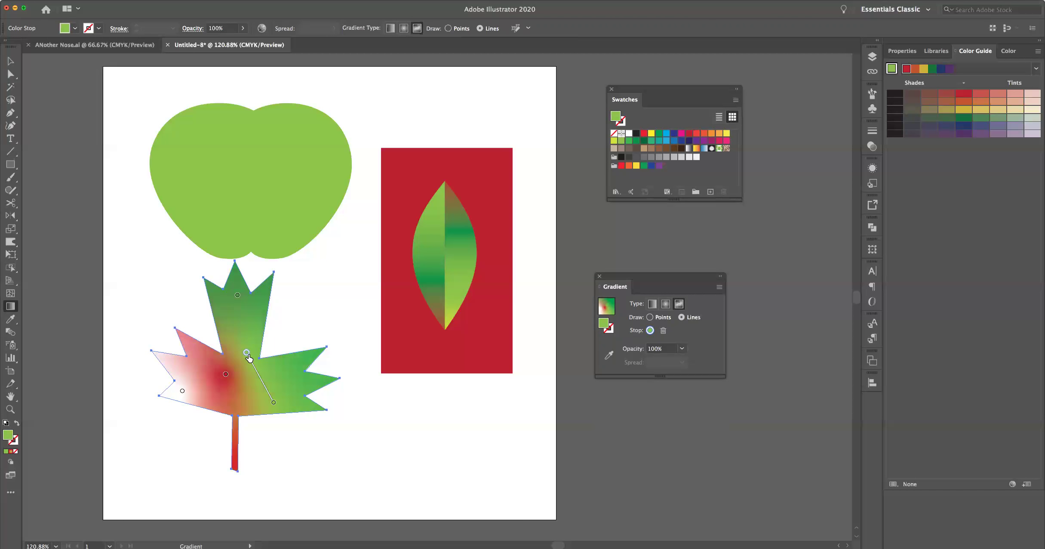
- Move the line's end stop into the right lobe and extend the line through the leaf's base to the left lobe
drag(247, 353, 299, 363)
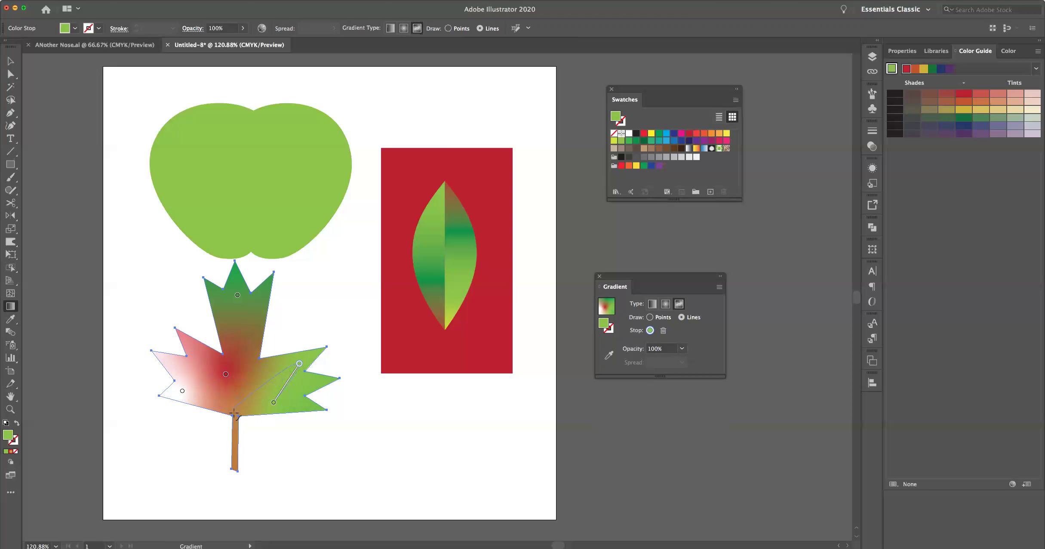
click(223, 403)
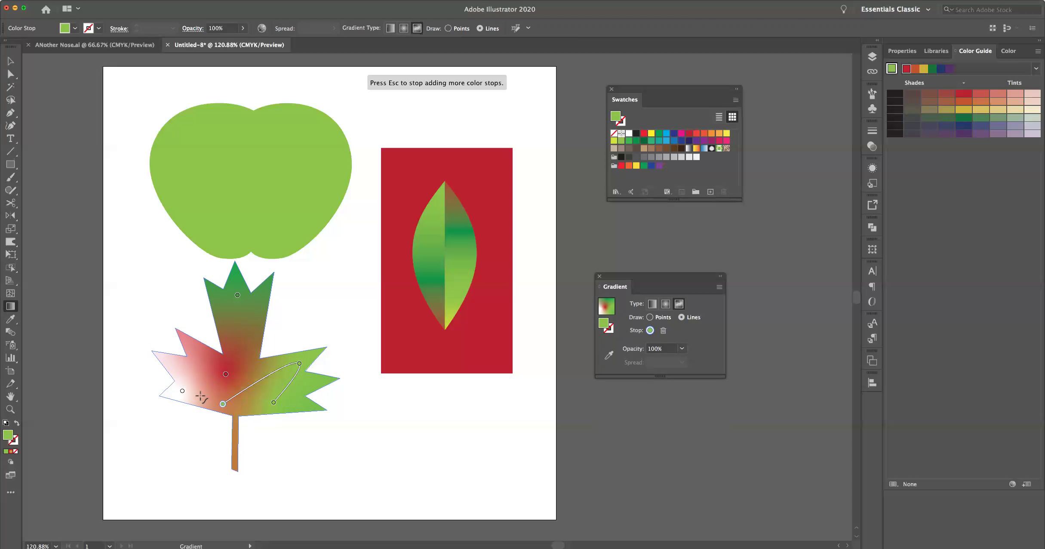
key(Escape)
click(193, 353)
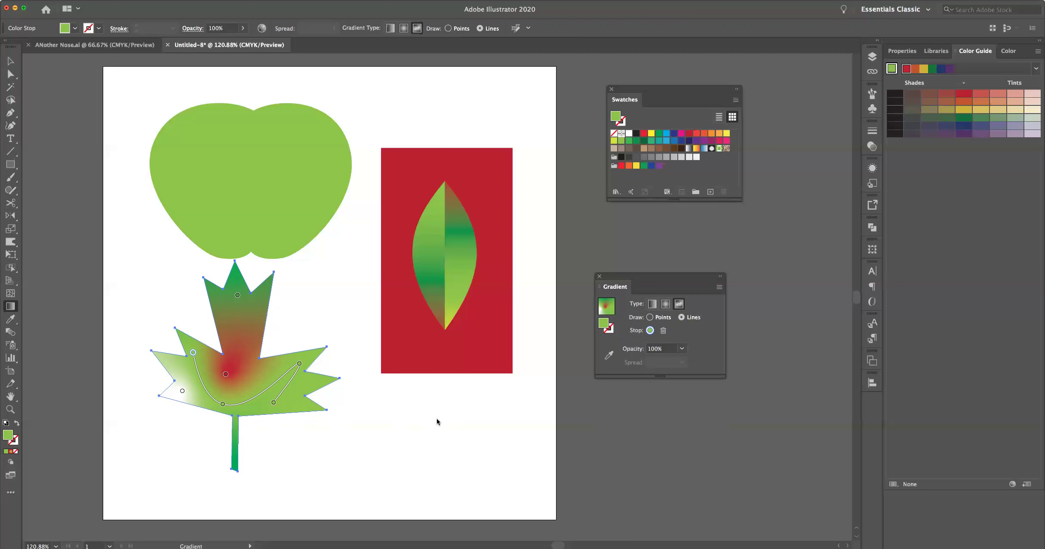
- Undo the line's extension and the move of its stop into the right lobe
key(a)
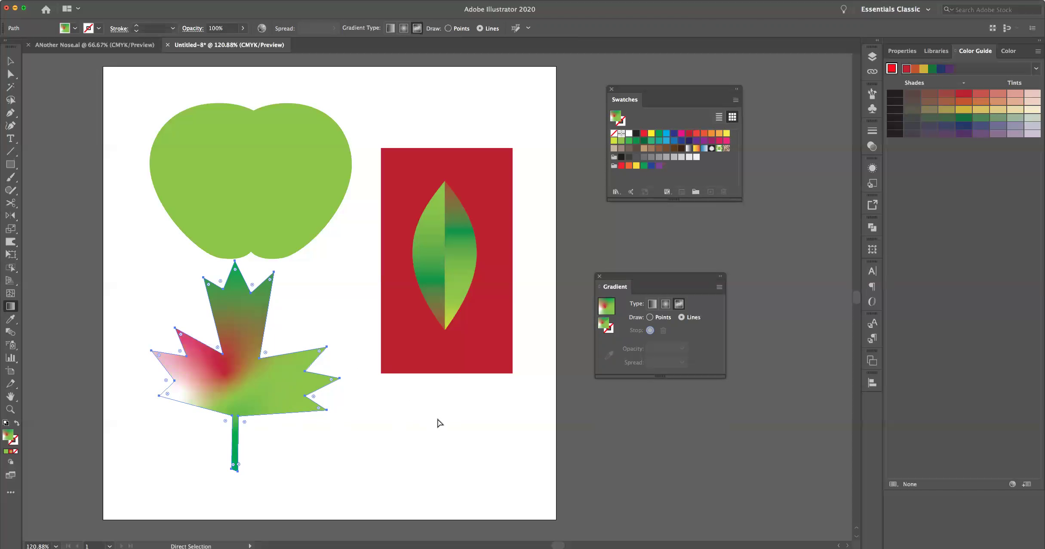
key(super+z)
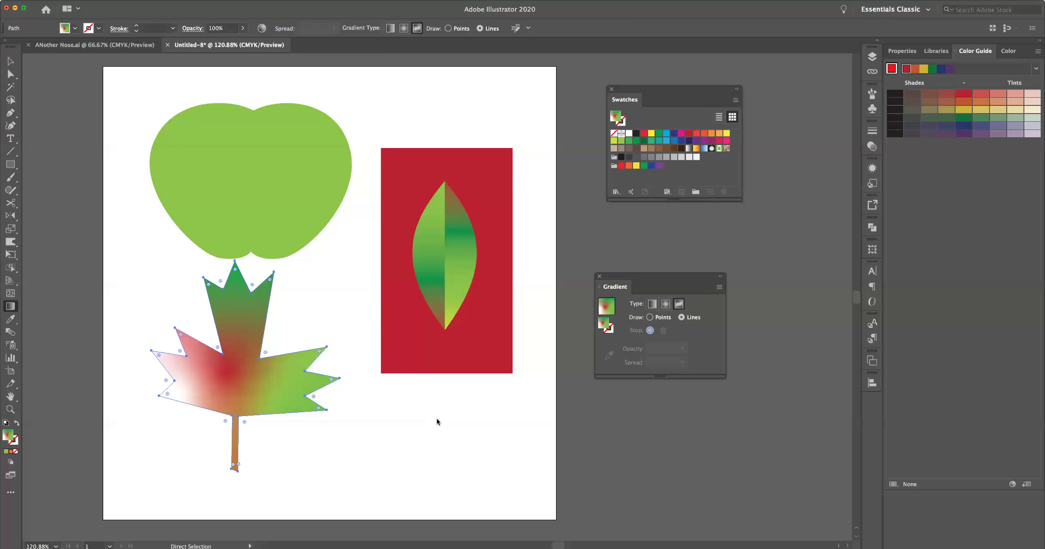
key(super+z)
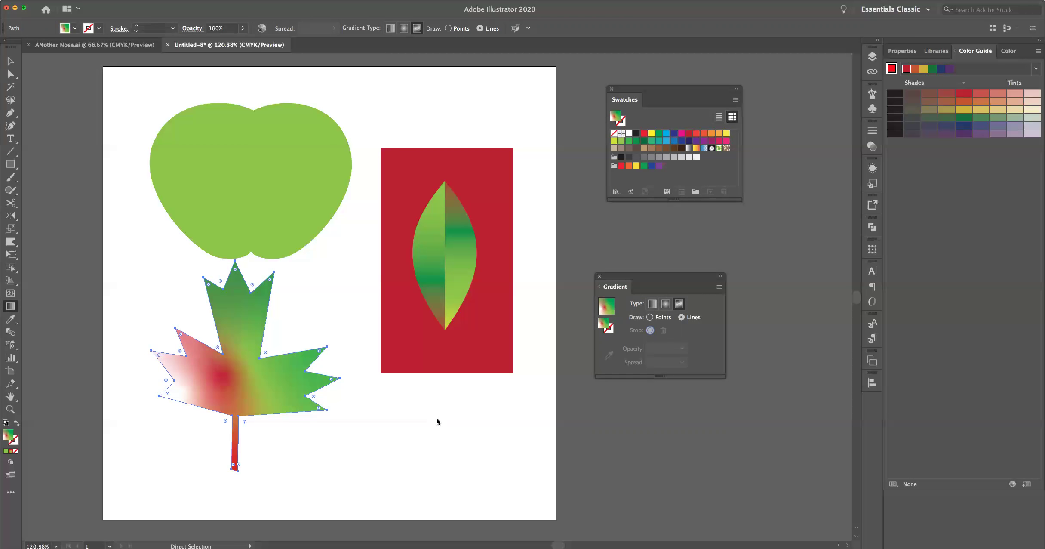
- Step back and forth through the maple leaf's recent freeform gradient edits with undo and redo
key(super+shift+z)
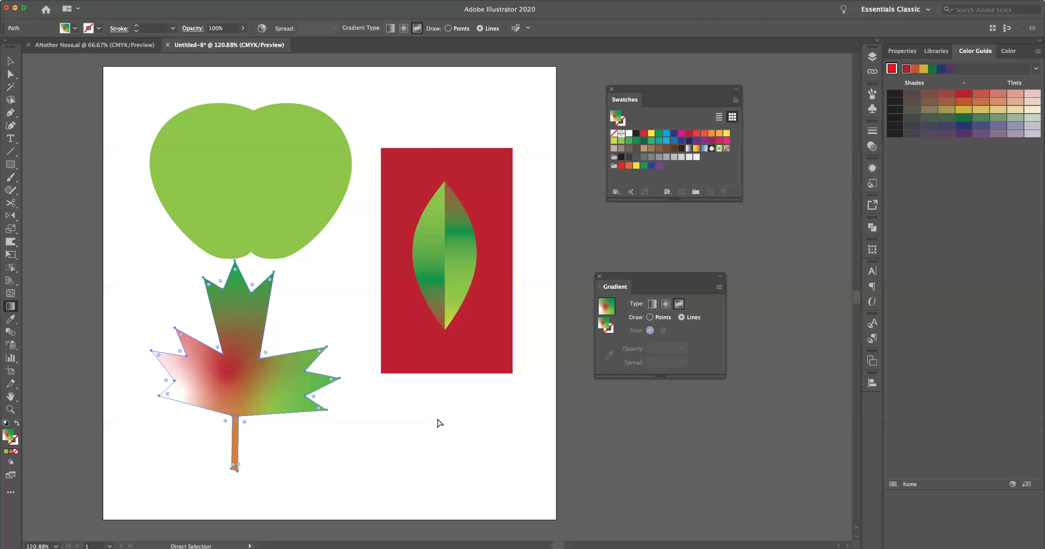
key(super+shift+z)
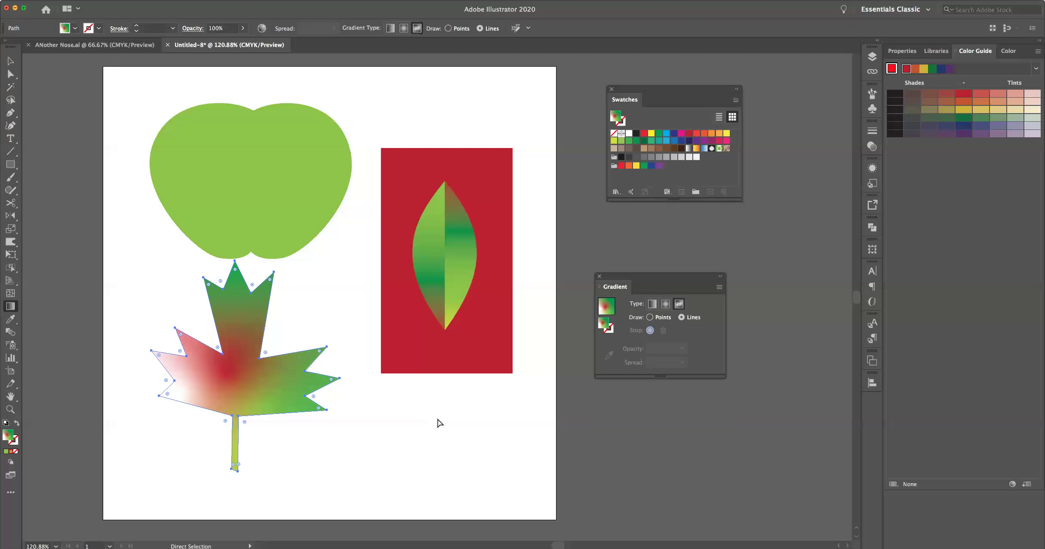
key(super+z)
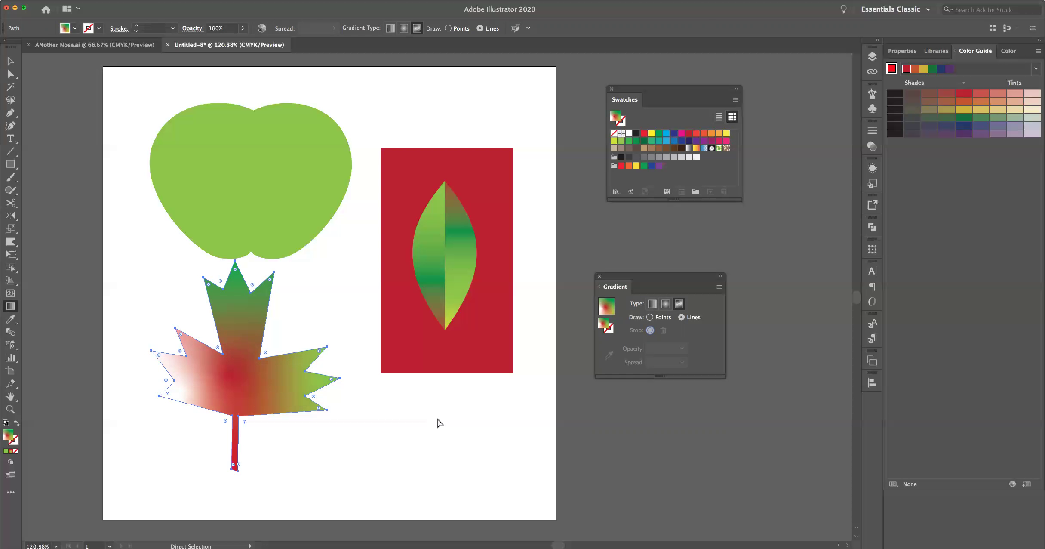
key(super+z)
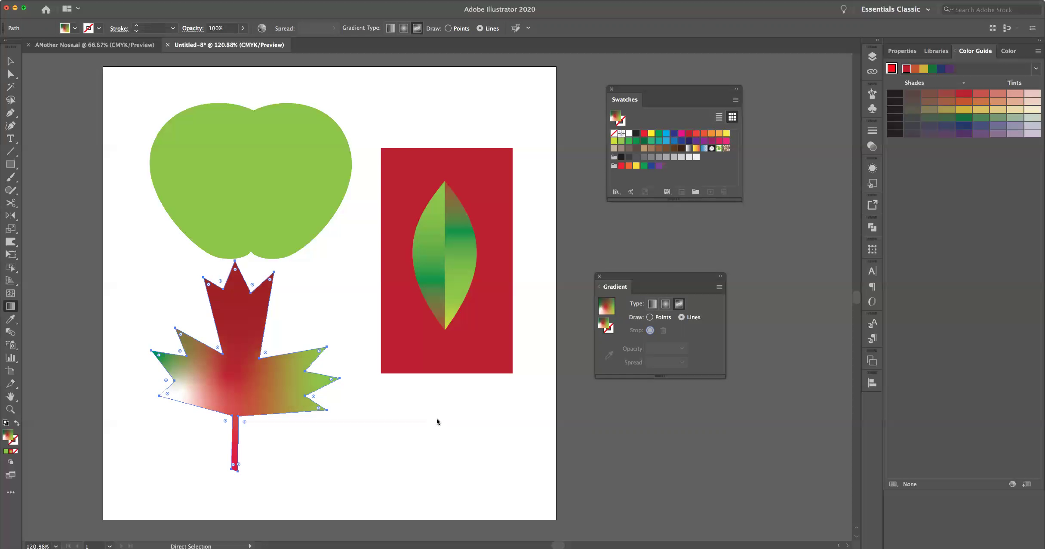
key(super+shift+z)
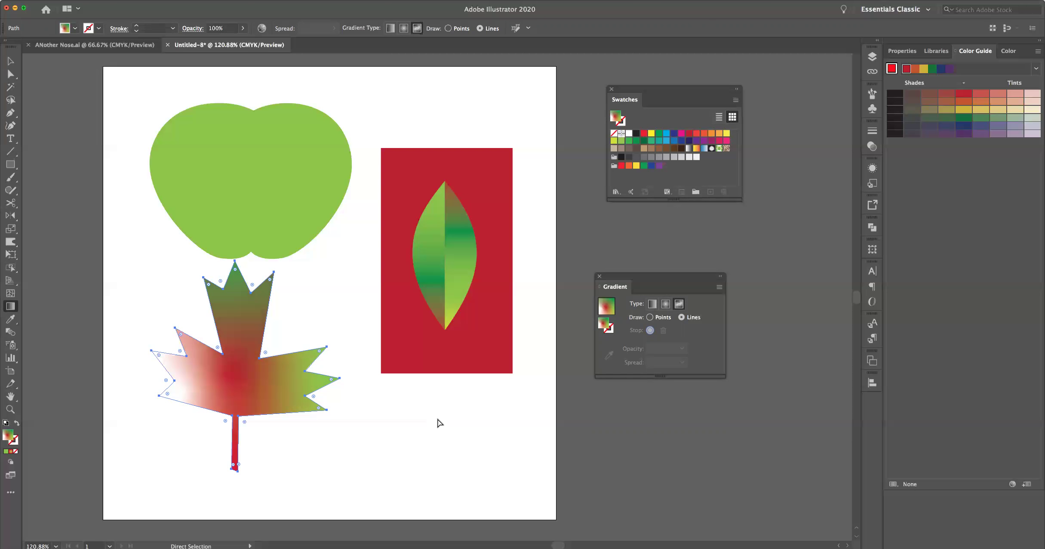
key(super+z)
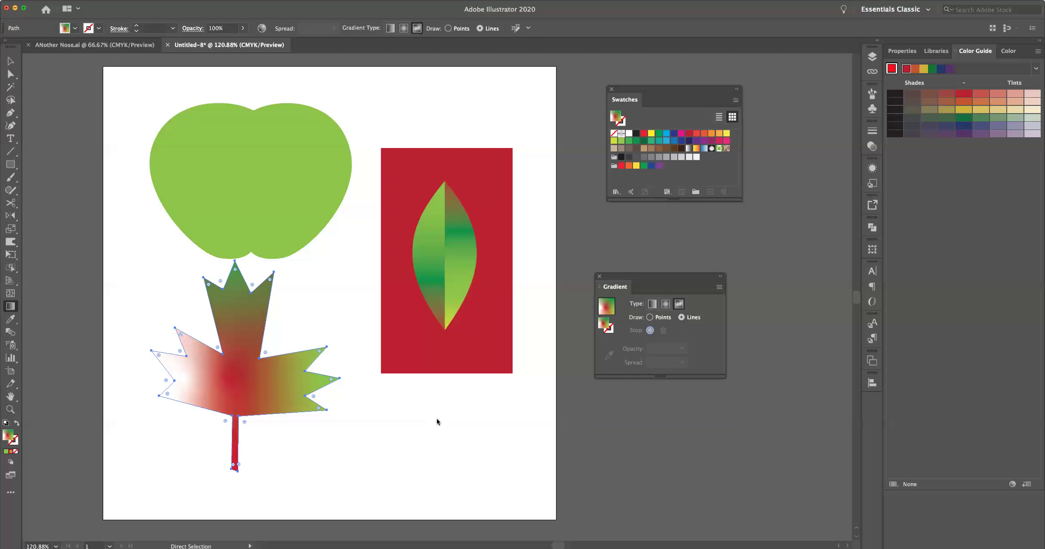
key(super+shift+z)
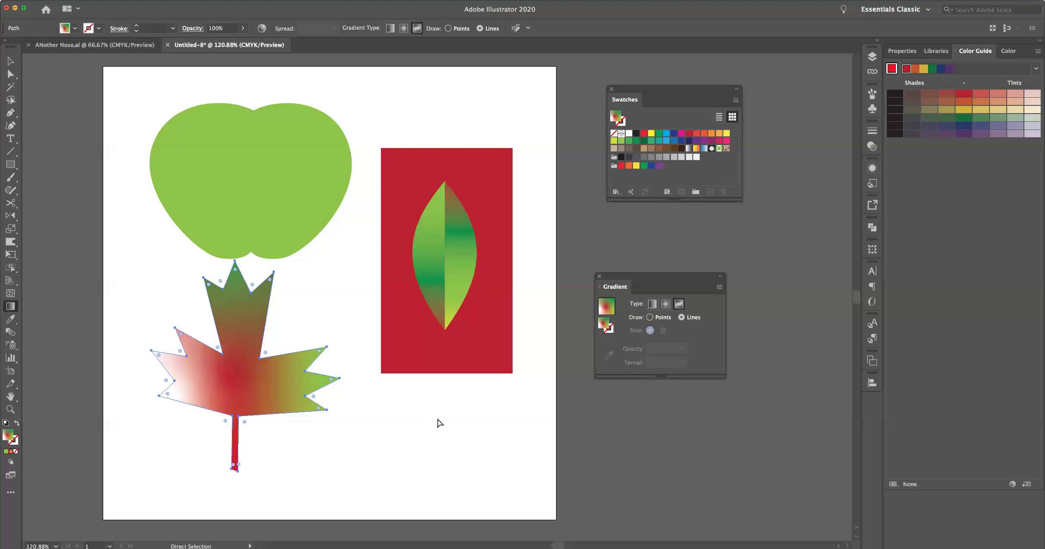
key(super+z)
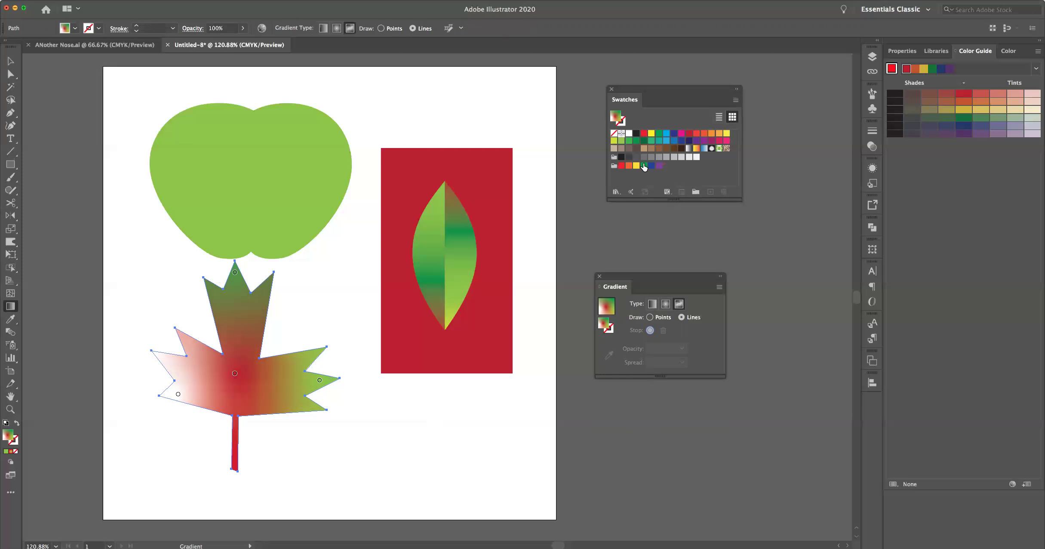
- Replace the maple leaf's freeform fill with yellow and then a radial gradient, remove its light green stop and move the red stop to 0%
click(636, 166)
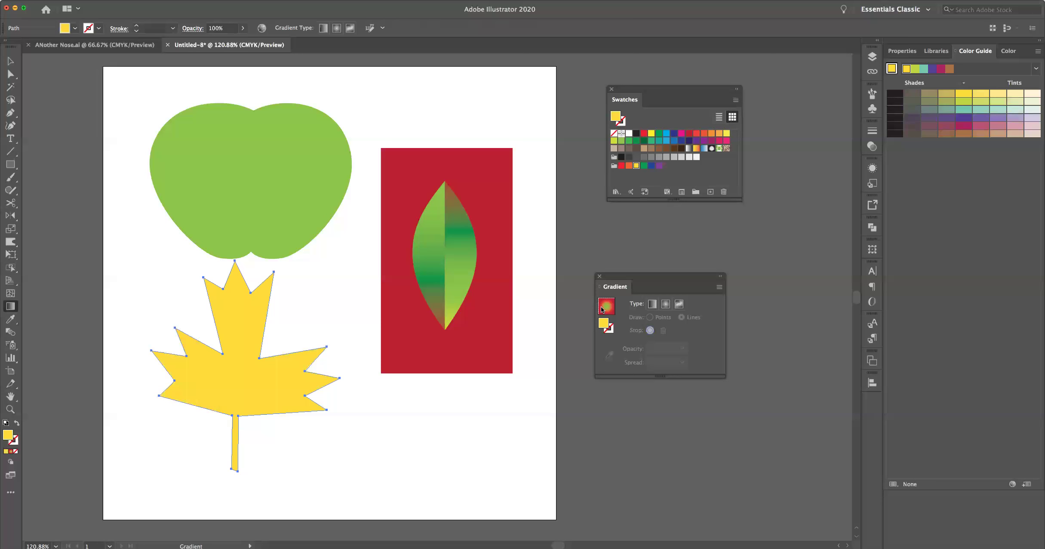
click(664, 304)
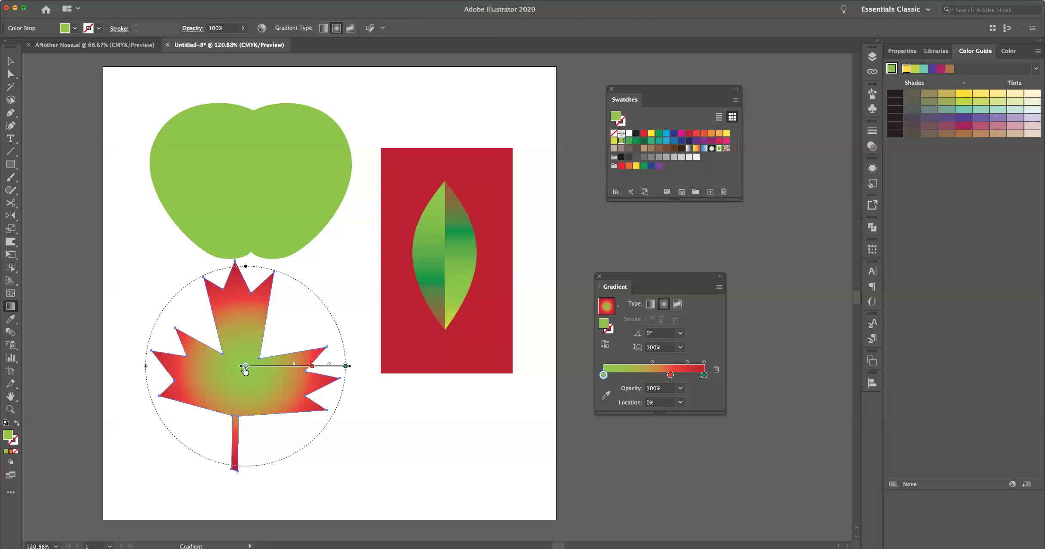
drag(238, 379, 239, 382)
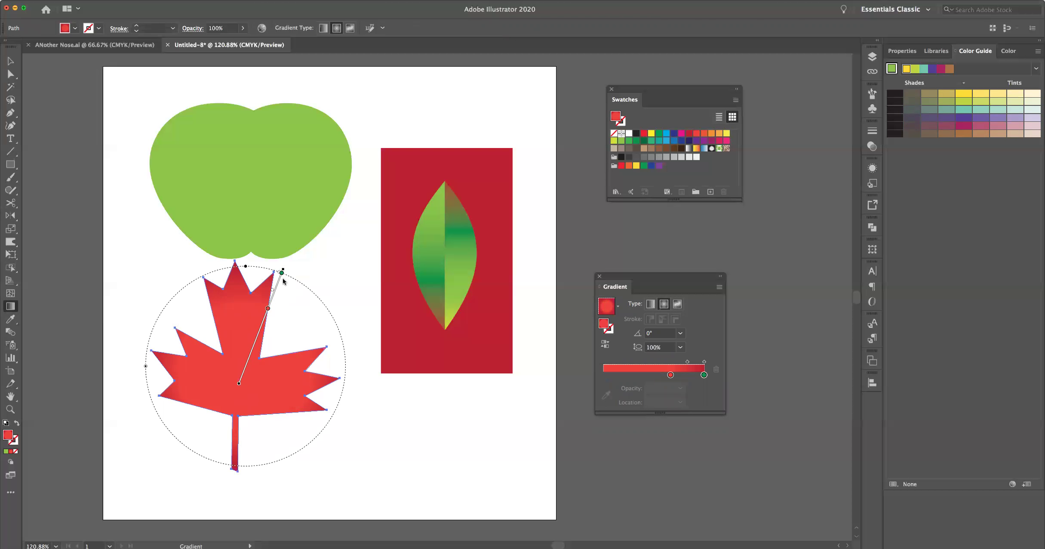
drag(671, 374, 599, 381)
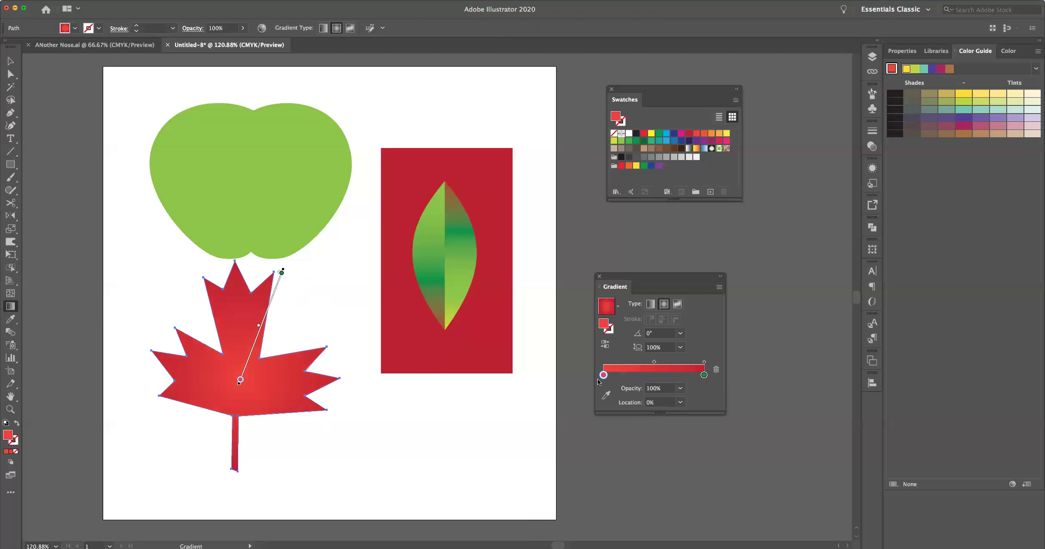
- Recolor the radial gradient's outer stop with the green C=85 M=10 Y=100 K=10 swatch and reverse the gradient
mouse_move(705, 375)
mouse_down()
mouse_move(658, 379)
mouse_move(654, 395)
mouse_up()
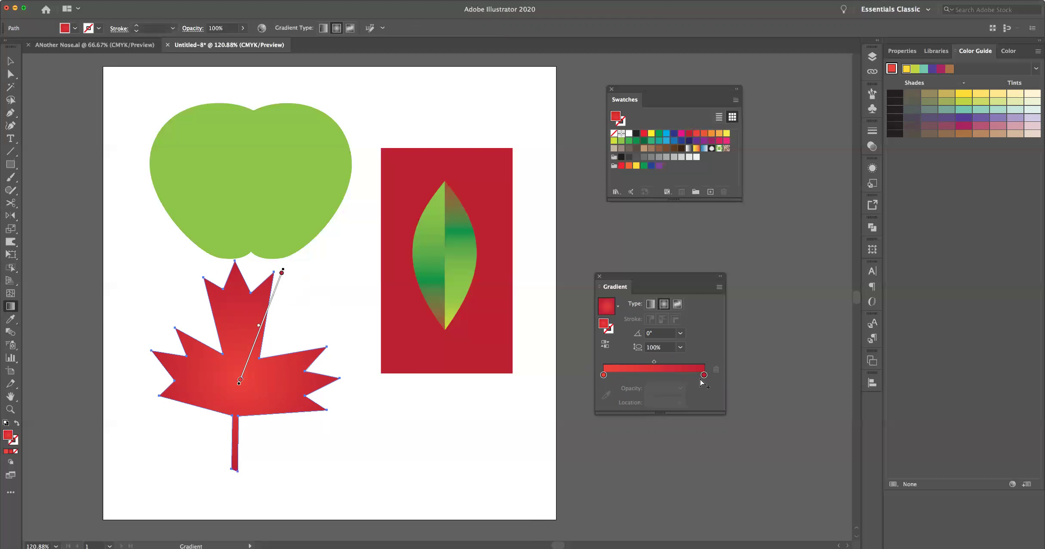
click(704, 374)
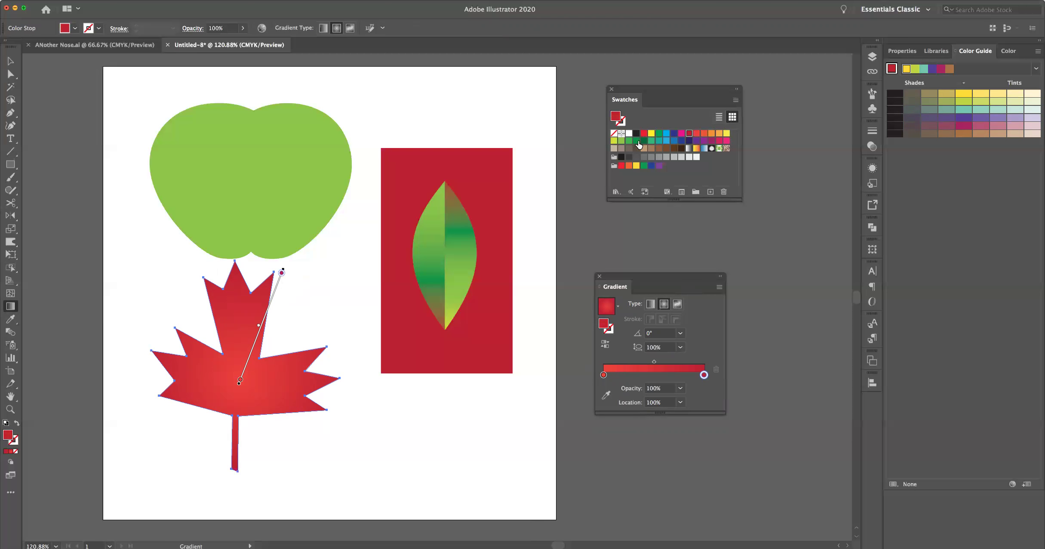
drag(636, 141, 665, 321)
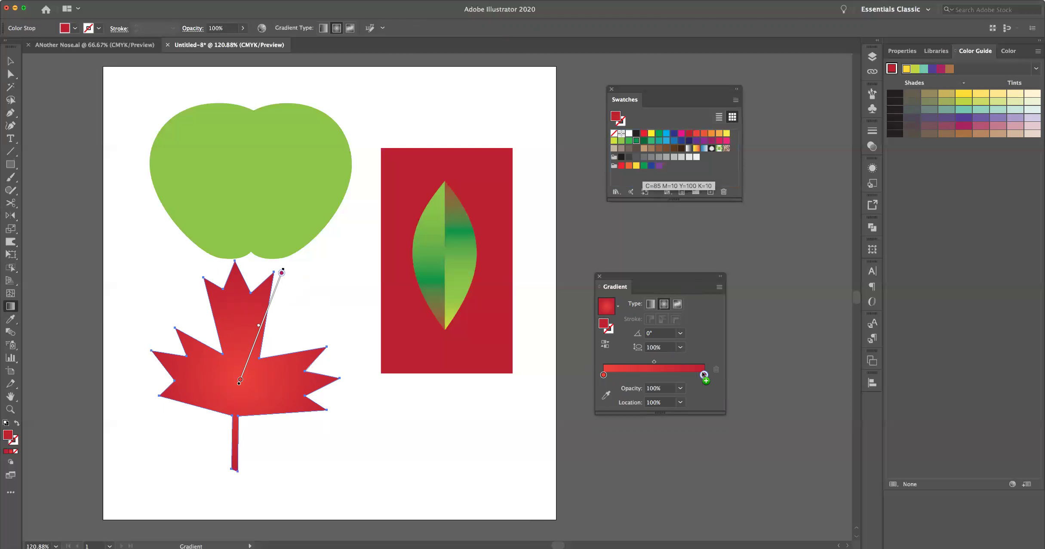
drag(703, 373, 703, 373)
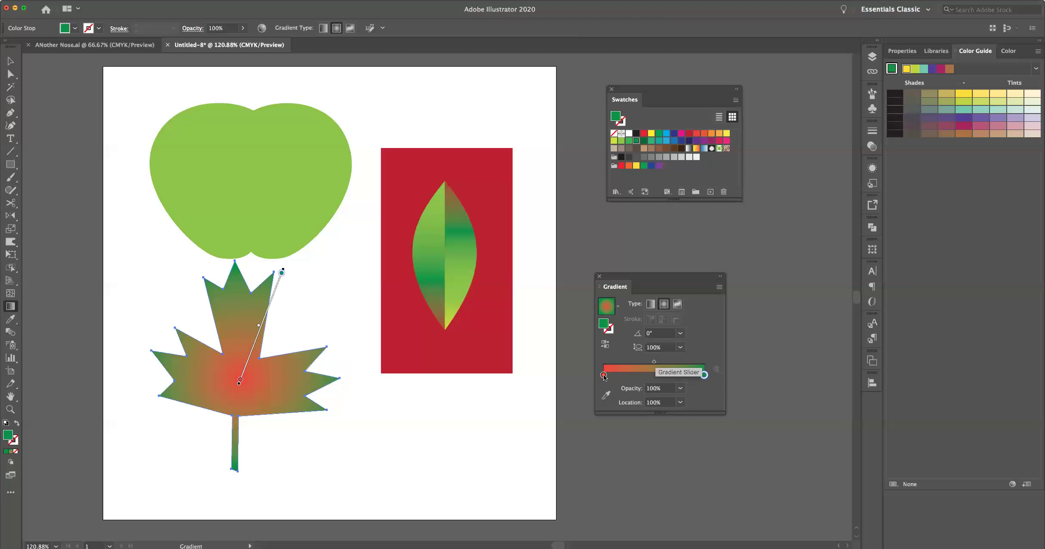
click(604, 344)
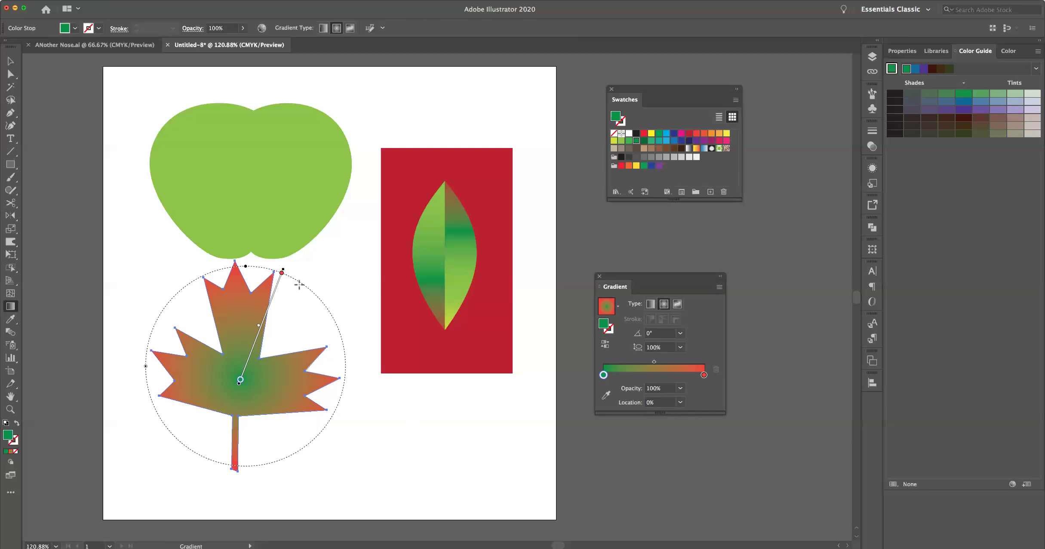
- Rotate the leaf's radial gradient ellipse to about -14.6° and reshape it to an aspect ratio of about 62%
mouse_move(303, 288)
mouse_down()
mouse_move(319, 327)
mouse_move(270, 296)
mouse_up()
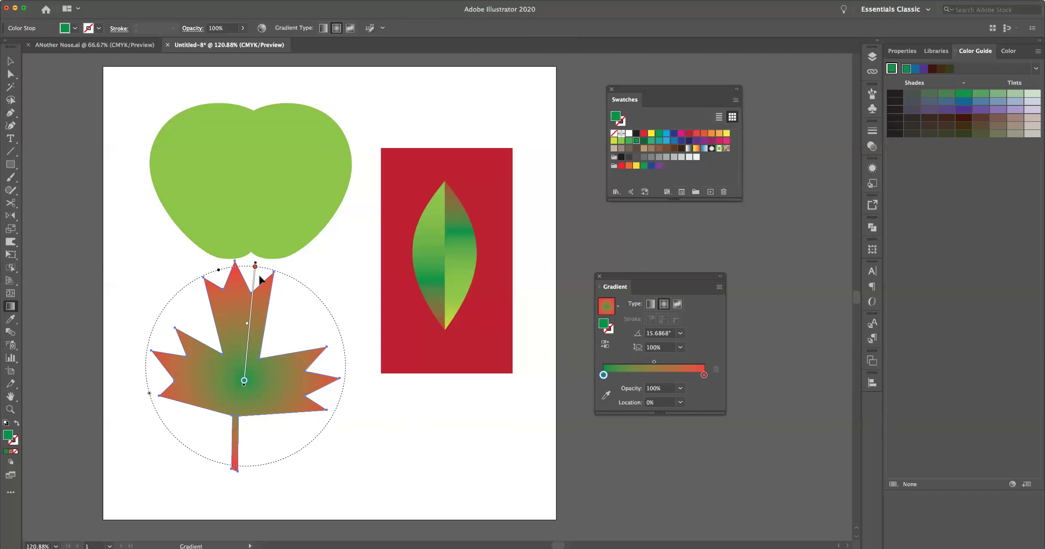
drag(220, 271, 243, 335)
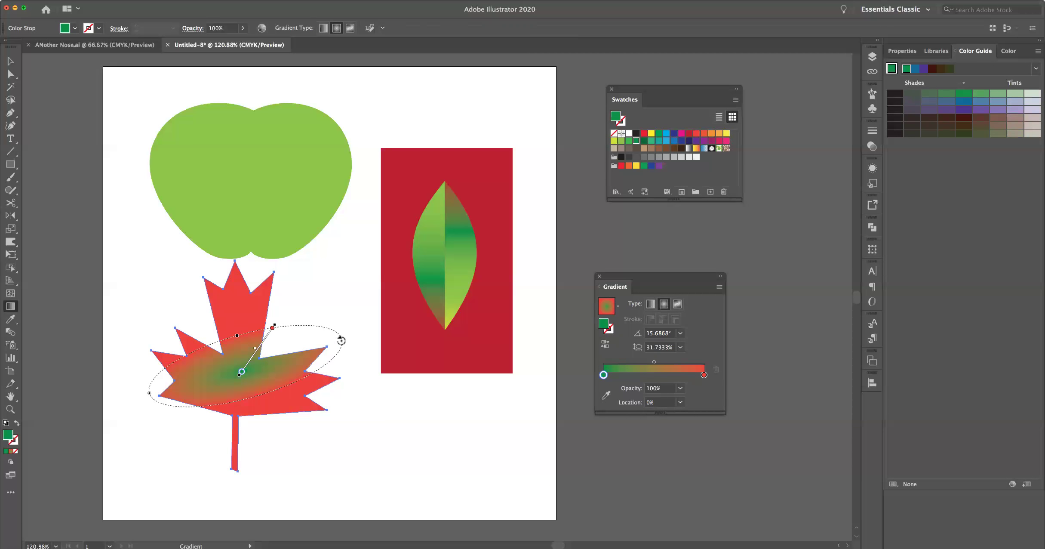
drag(340, 341, 331, 390)
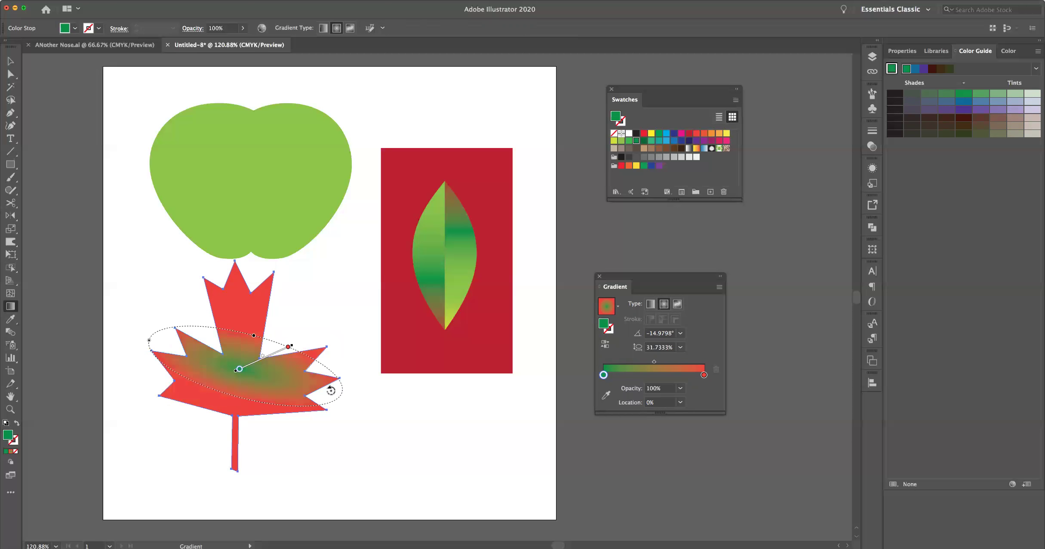
drag(253, 336, 264, 307)
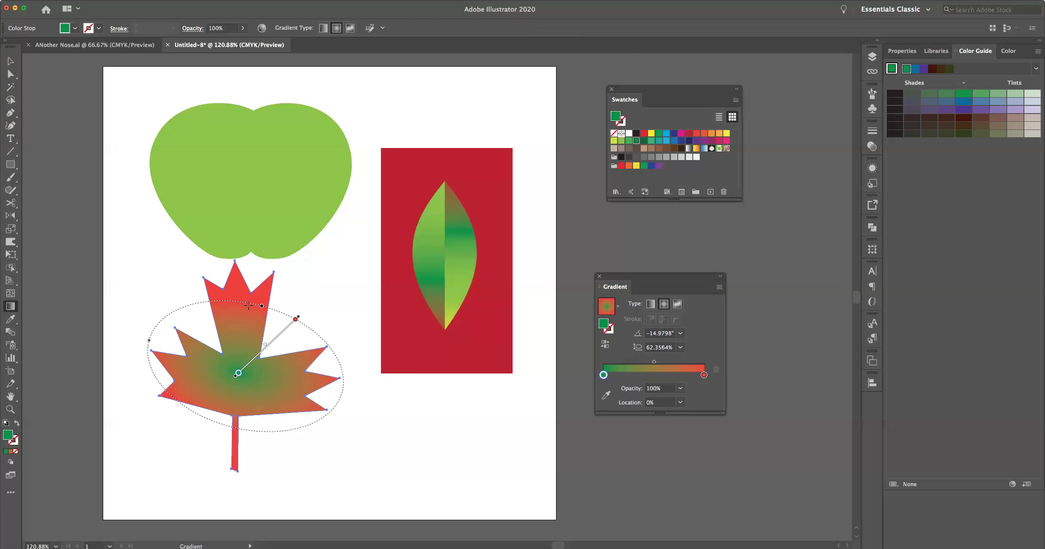
drag(248, 304, 250, 305)
mouse_move(149, 341)
mouse_down()
mouse_move(150, 376)
mouse_move(153, 323)
mouse_move(128, 313)
mouse_move(103, 322)
mouse_up()
drag(158, 336, 145, 331)
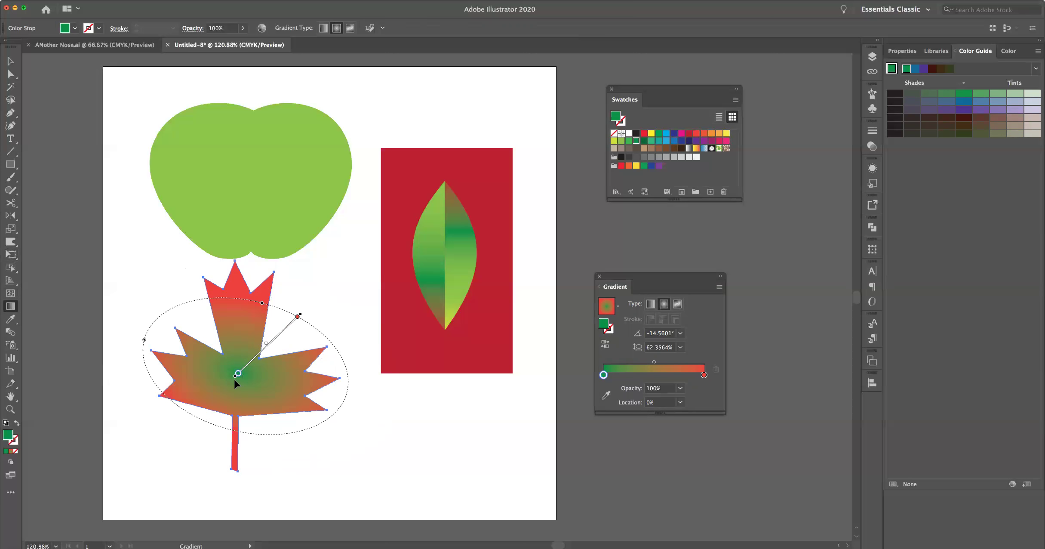
- Move the radial gradient's red stop inward and its green stop outward to a location of about 27.6%
drag(298, 319, 247, 362)
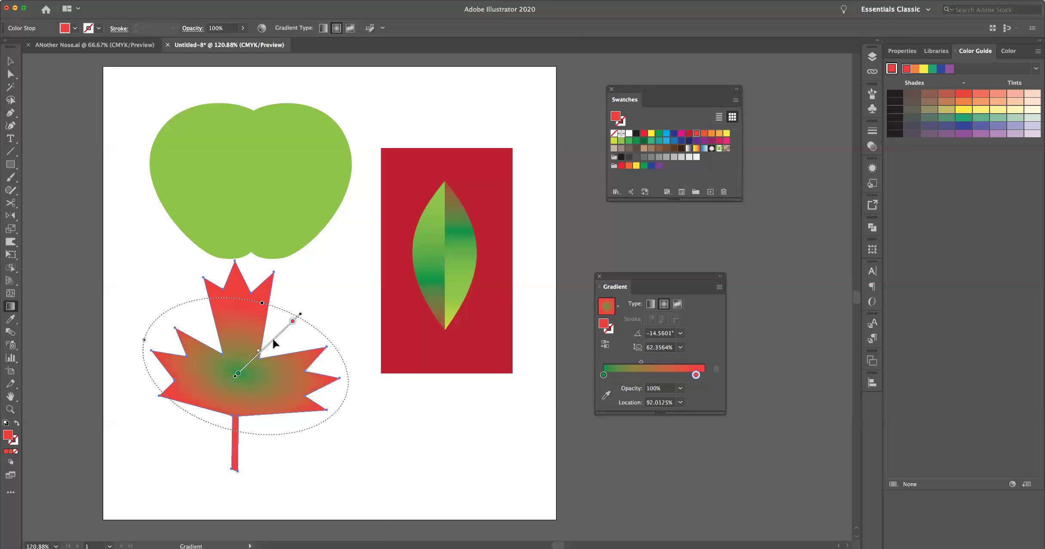
drag(292, 321, 288, 326)
mouse_move(237, 374)
mouse_down()
mouse_move(248, 364)
mouse_move(227, 392)
mouse_move(237, 372)
mouse_move(223, 378)
mouse_move(243, 371)
mouse_move(234, 340)
mouse_move(245, 372)
mouse_move(297, 428)
mouse_move(273, 364)
mouse_move(292, 366)
mouse_move(290, 379)
mouse_move(247, 373)
mouse_up()
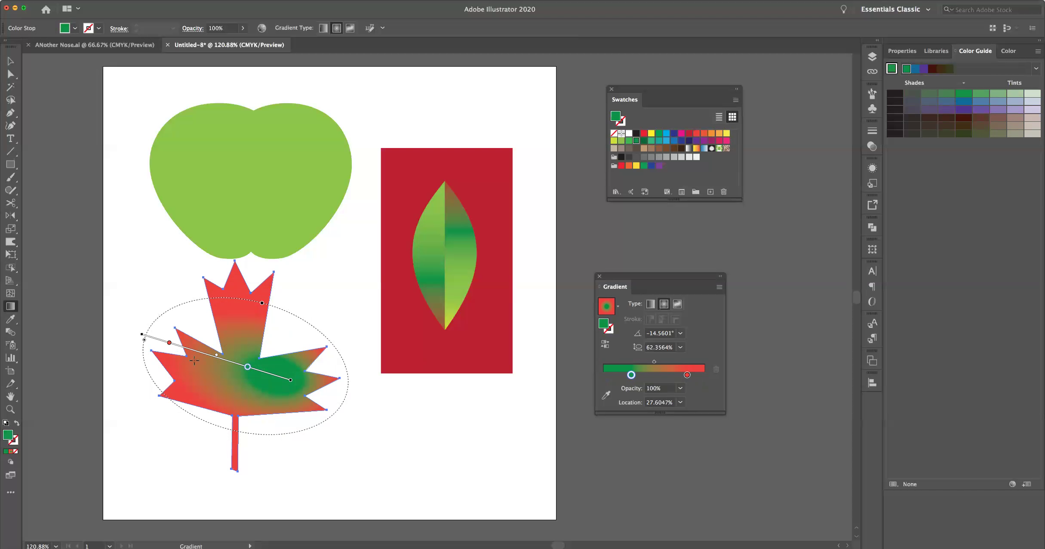
- Stretch the radial gradient ellipse to an aspect ratio of about 122% and place its focal point at the leaf's center
drag(291, 381, 294, 378)
drag(263, 304, 293, 245)
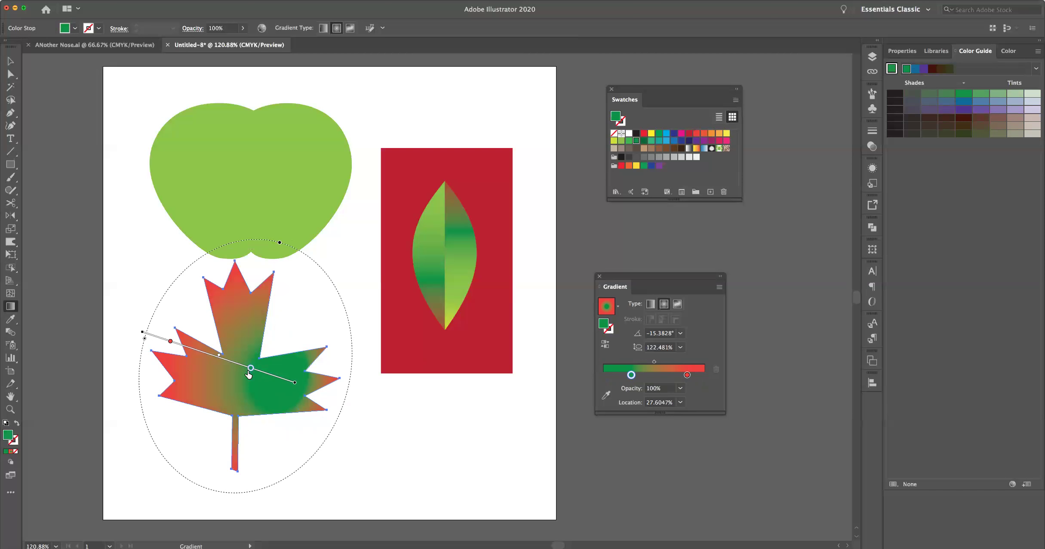
drag(294, 383, 236, 376)
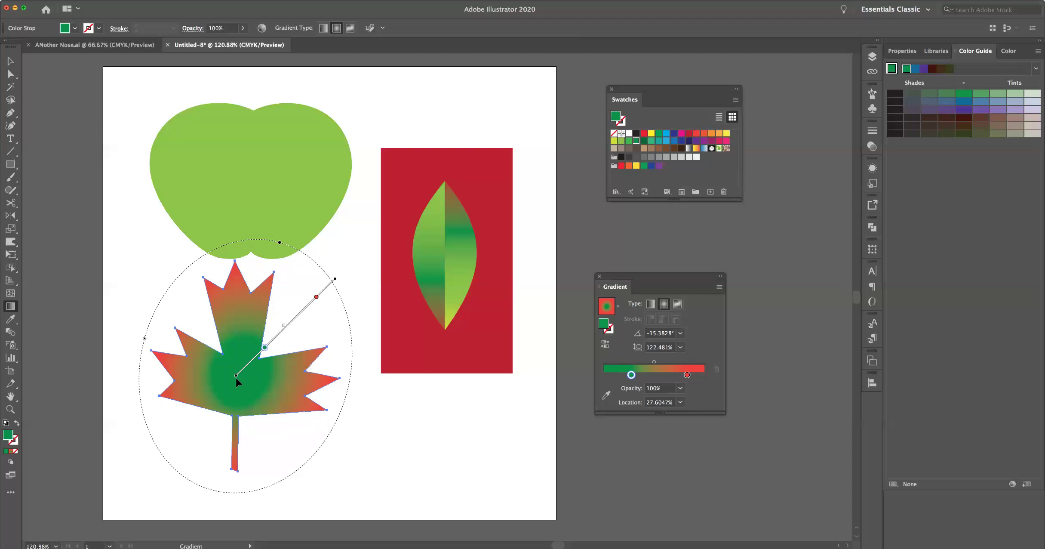
- Switch the maple leaf to a linear gradient angled about 34.8° and shift its midpoint toward the green stop
click(650, 304)
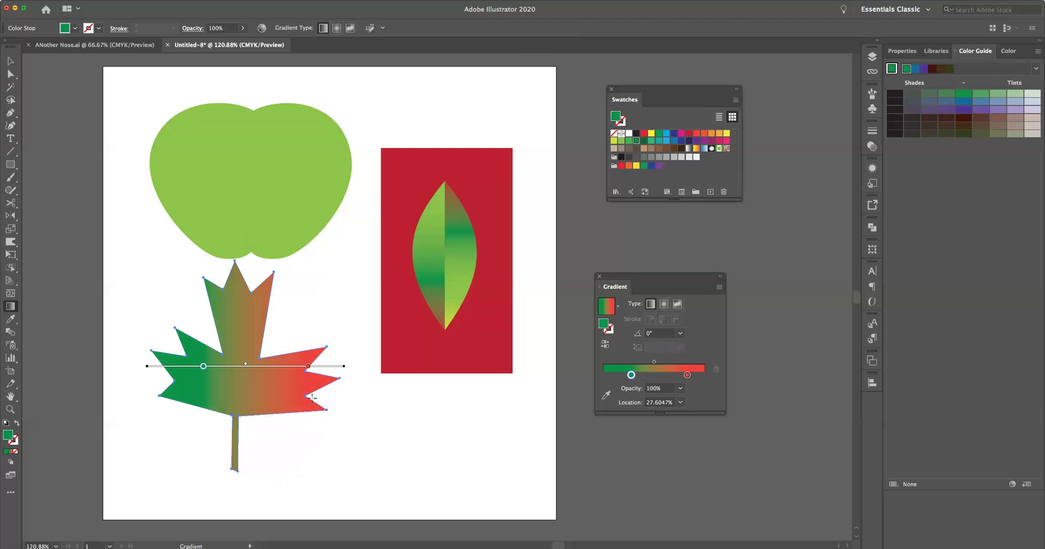
drag(344, 366, 337, 366)
mouse_move(147, 366)
mouse_down()
mouse_move(159, 318)
mouse_move(141, 383)
mouse_move(140, 363)
mouse_up()
drag(334, 362, 276, 276)
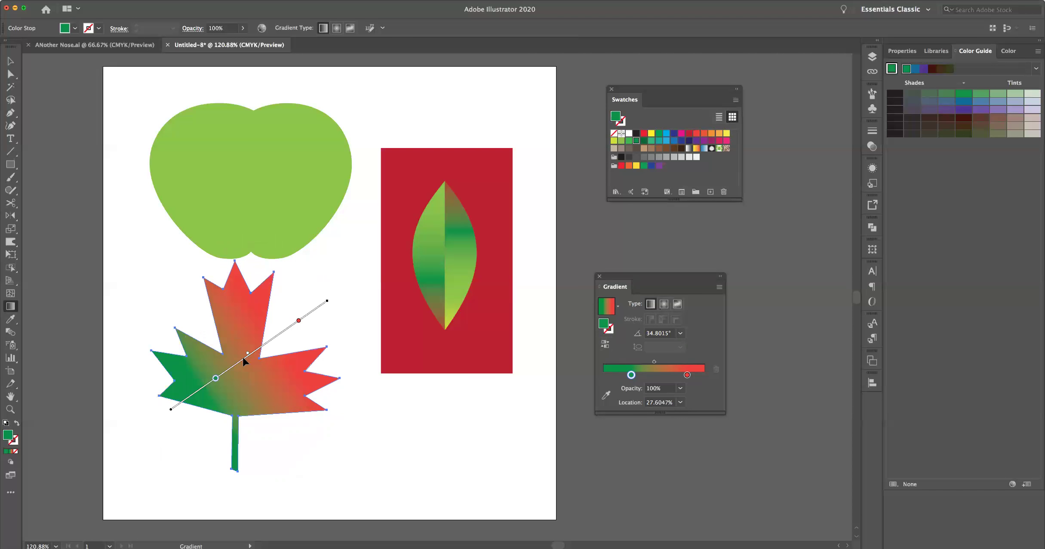
drag(249, 355, 233, 367)
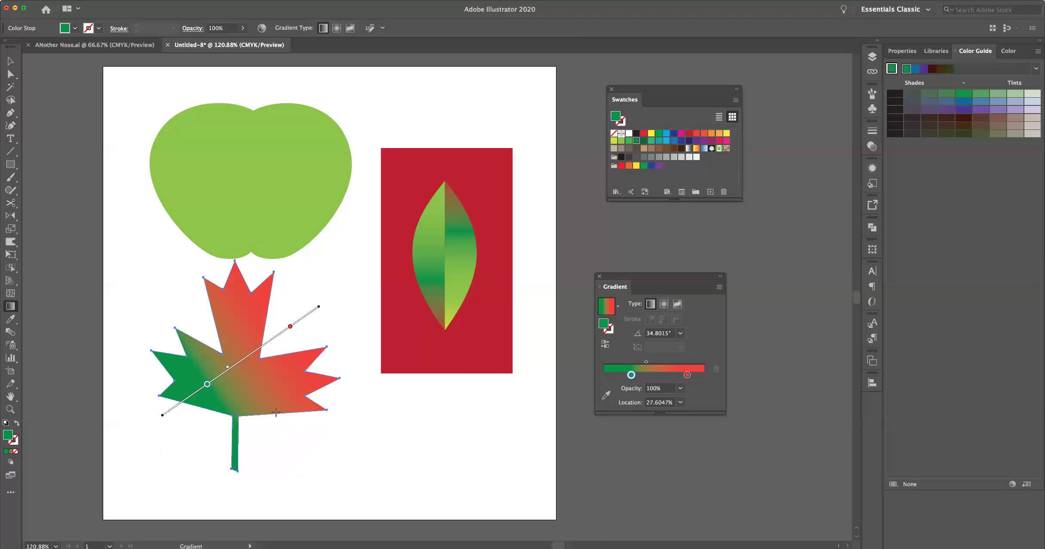
- Move the maple leaf down away from the apple and shift the apple slightly down to about X 0.80 in, Y 0.84 in
key(v)
drag(240, 314, 251, 347)
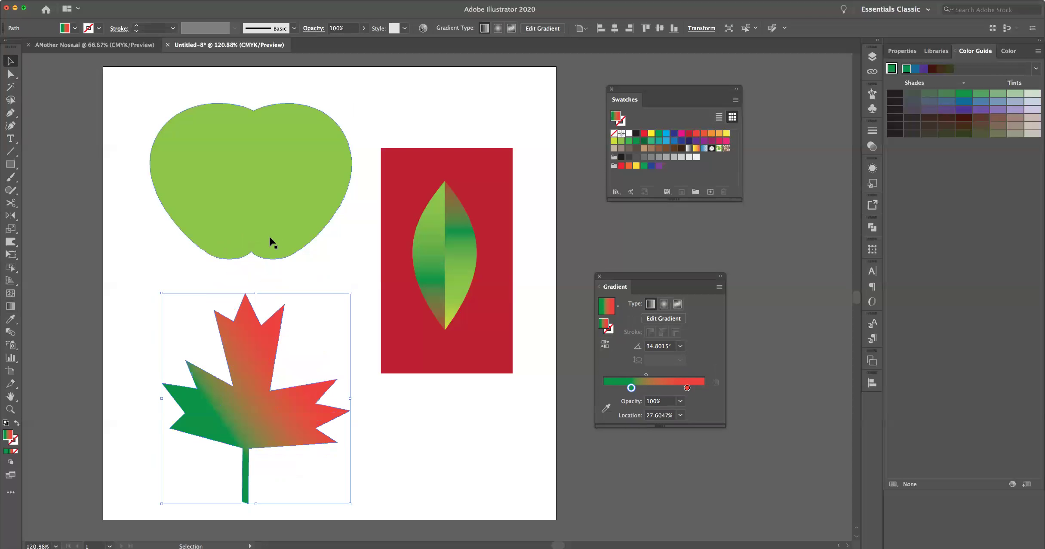
click(271, 187)
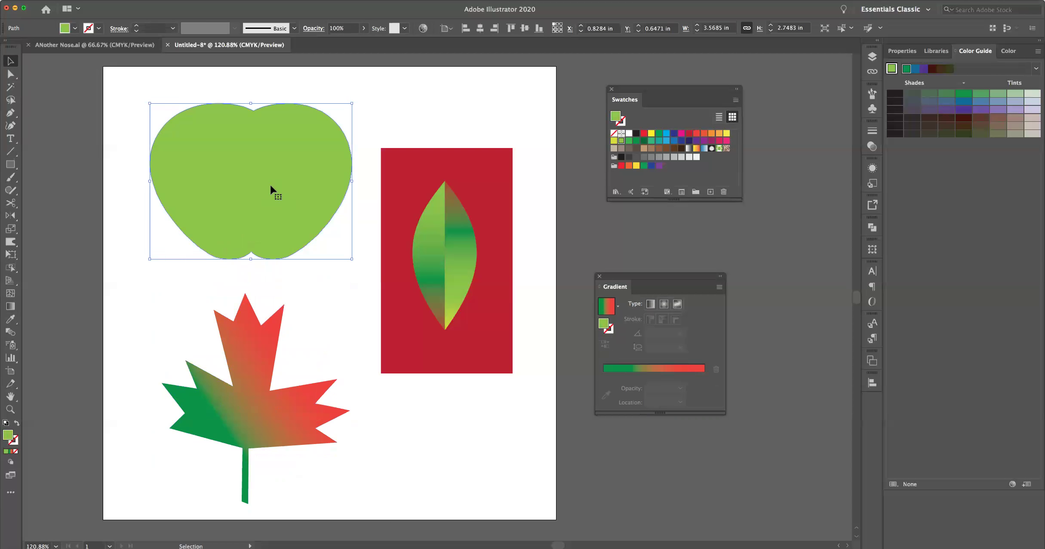
drag(270, 186, 269, 197)
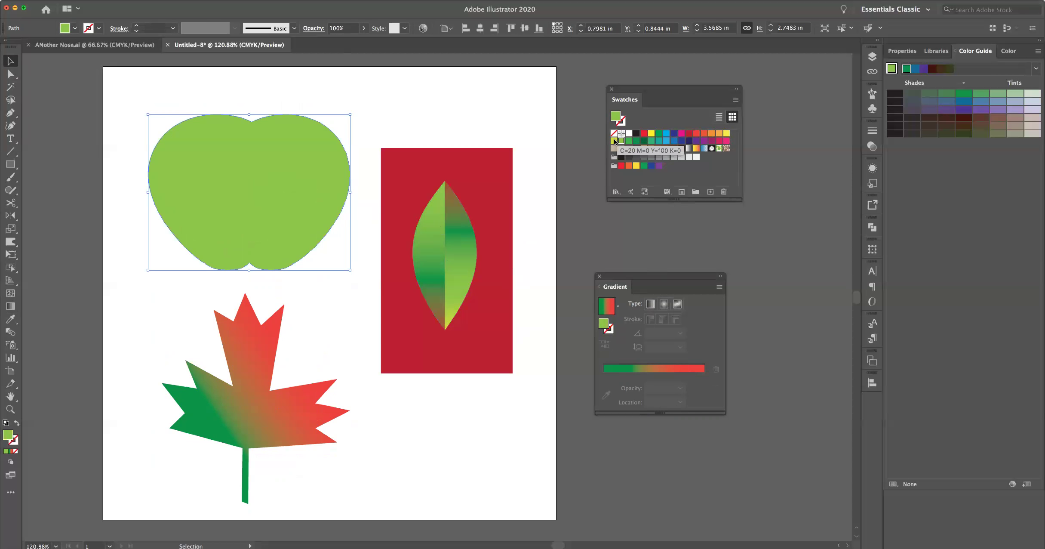
- Give the apple a linear gradient with white near 0%, light green C=50 M=0 Y=100 K=0 at about 27.6% and dark green at 100%
drag(628, 133, 601, 377)
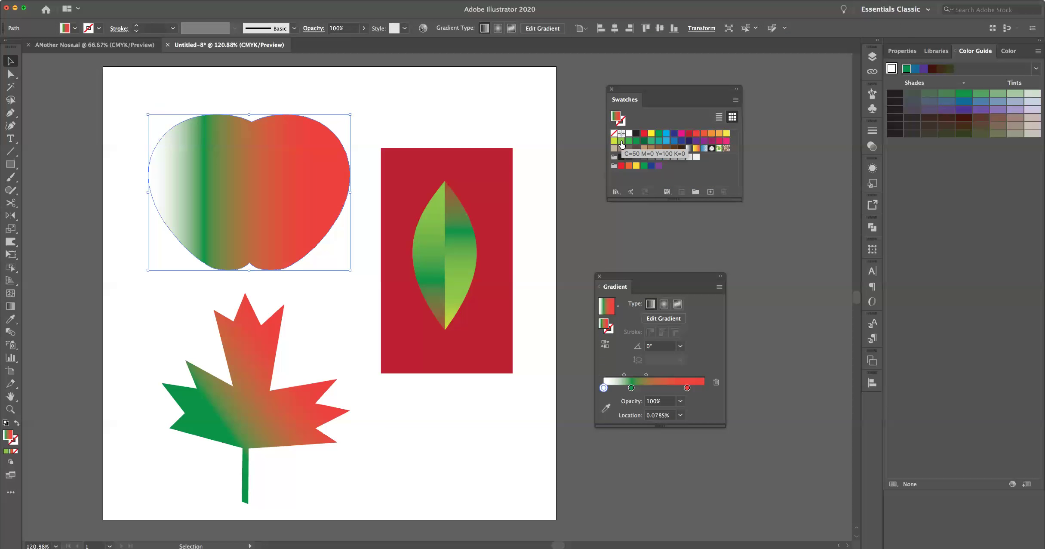
drag(621, 142, 631, 388)
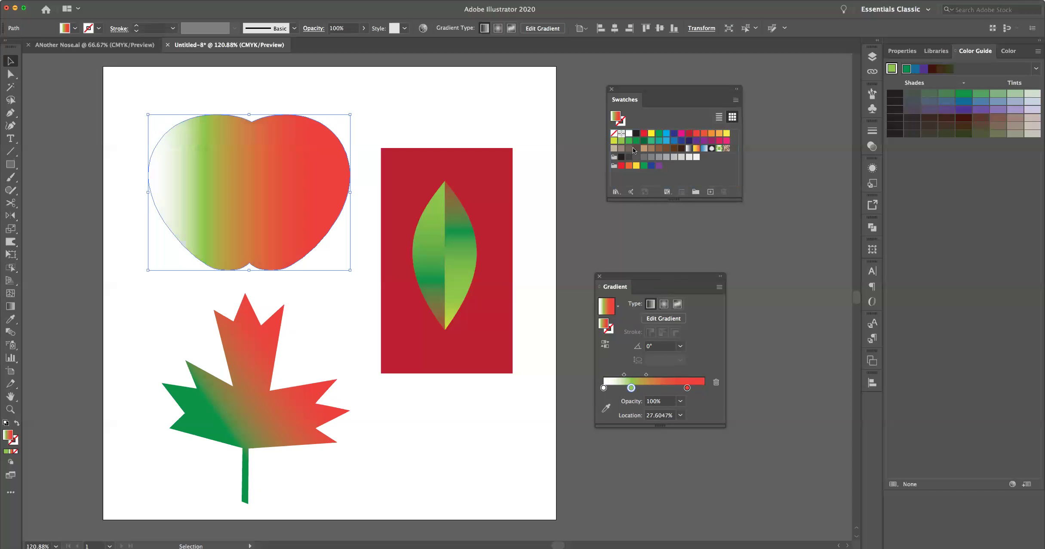
drag(636, 141, 706, 386)
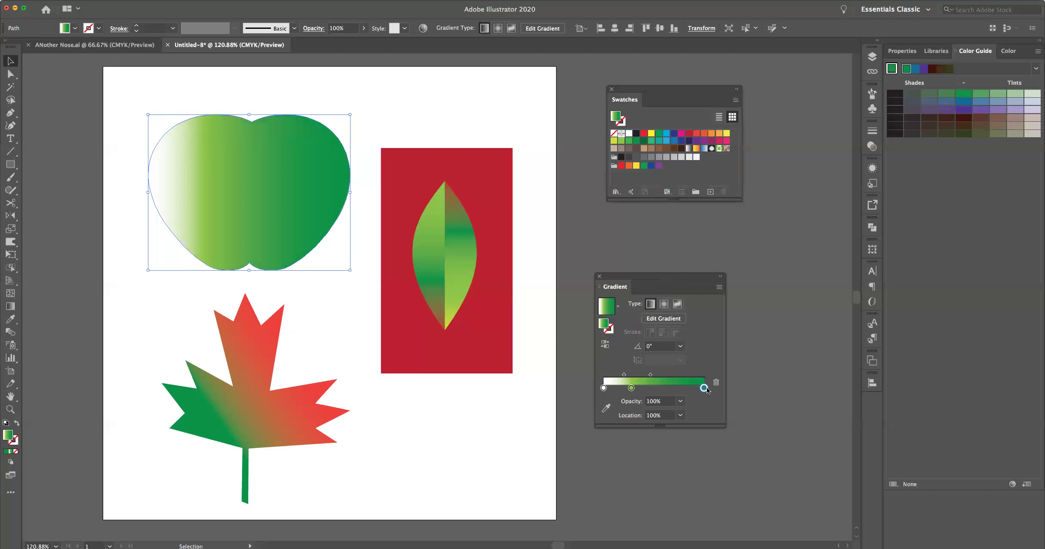
- Shift the apple gradient's light green stop to about 45.9%, trying a linear angle of 90° before setting it to -90°
drag(631, 388, 675, 372)
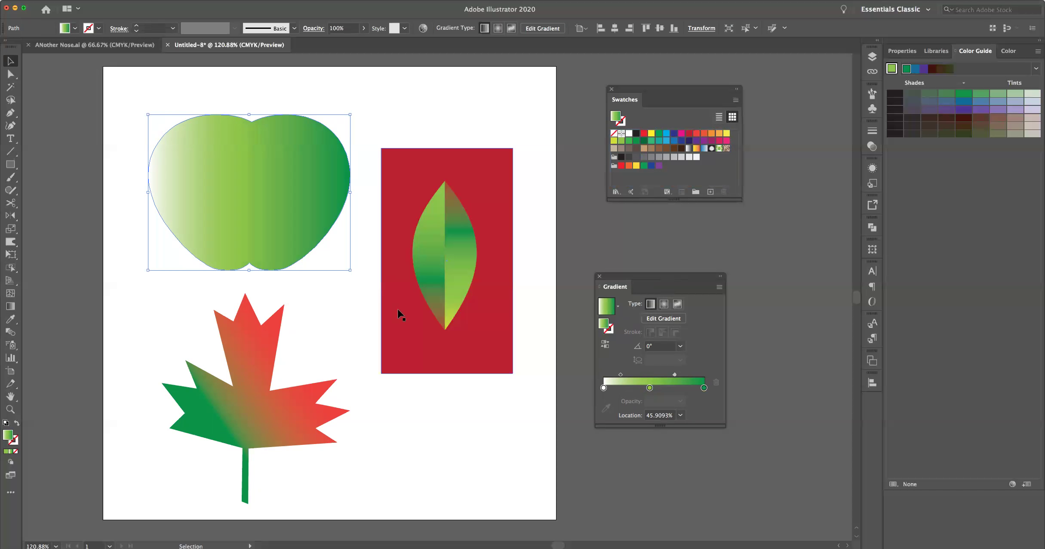
click(652, 347)
text(90)
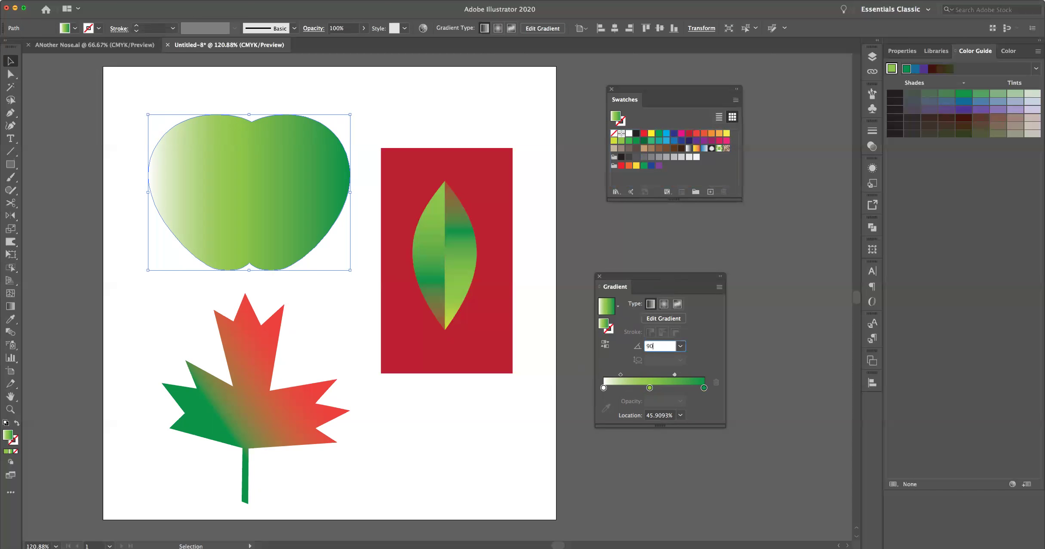
key(Return)
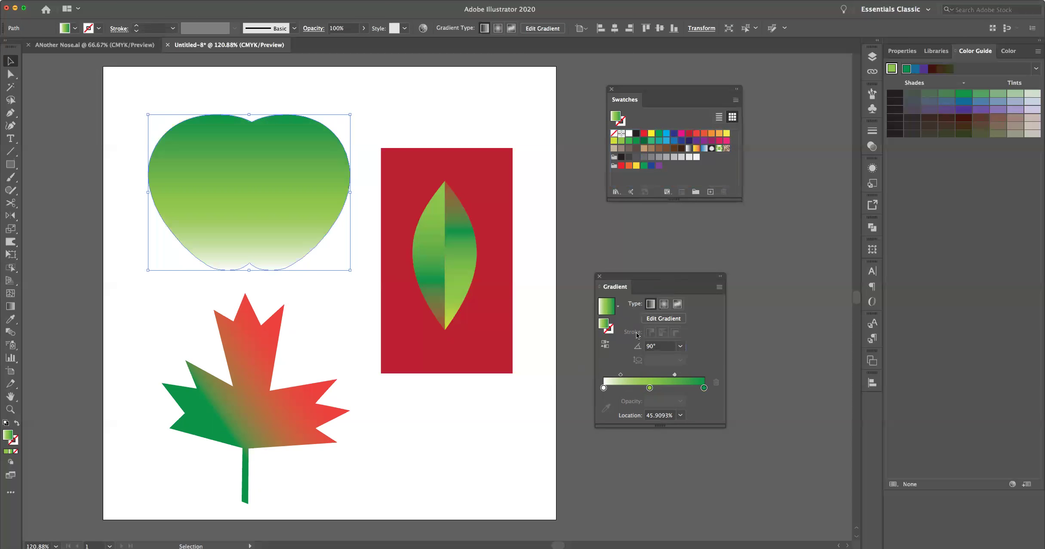
click(648, 346)
text(-)
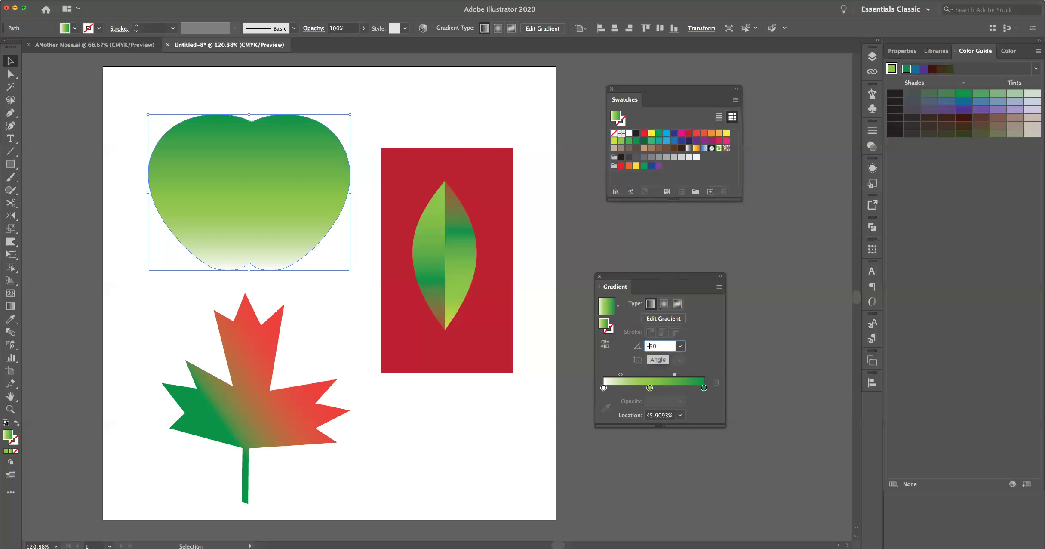
key(Return)
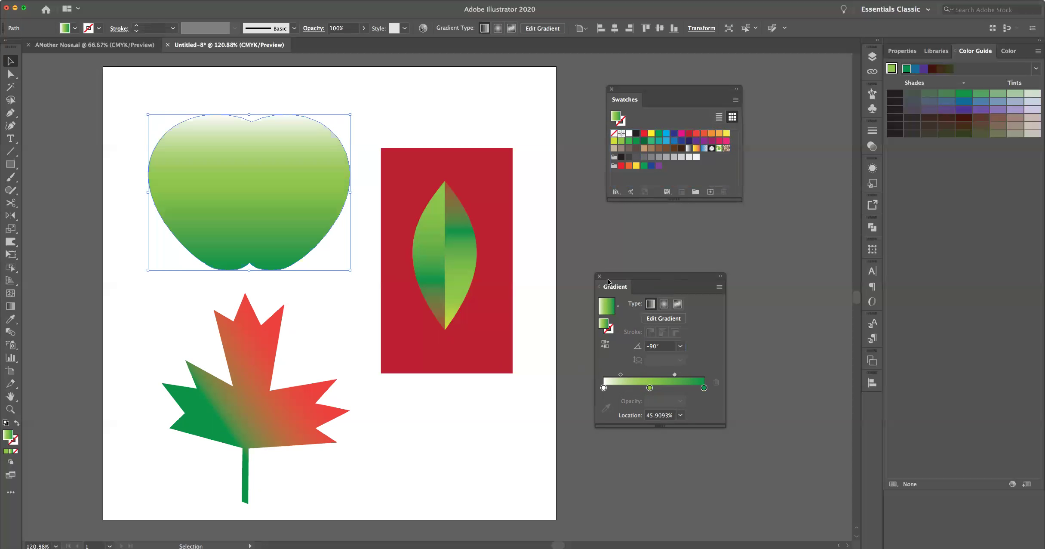
- Switch the apple to a radial gradient and move its white focal point toward the apple's upper right
click(664, 305)
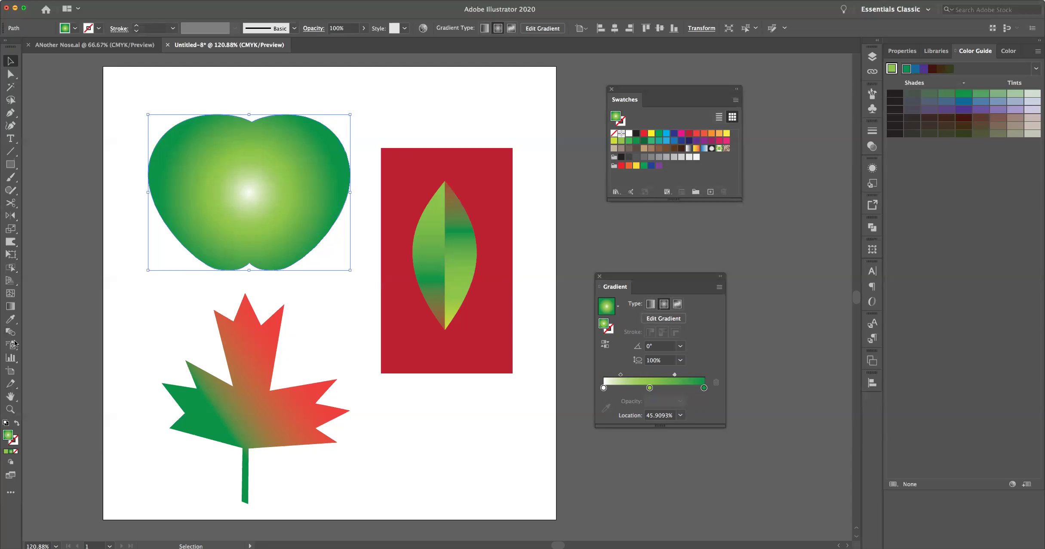
click(10, 306)
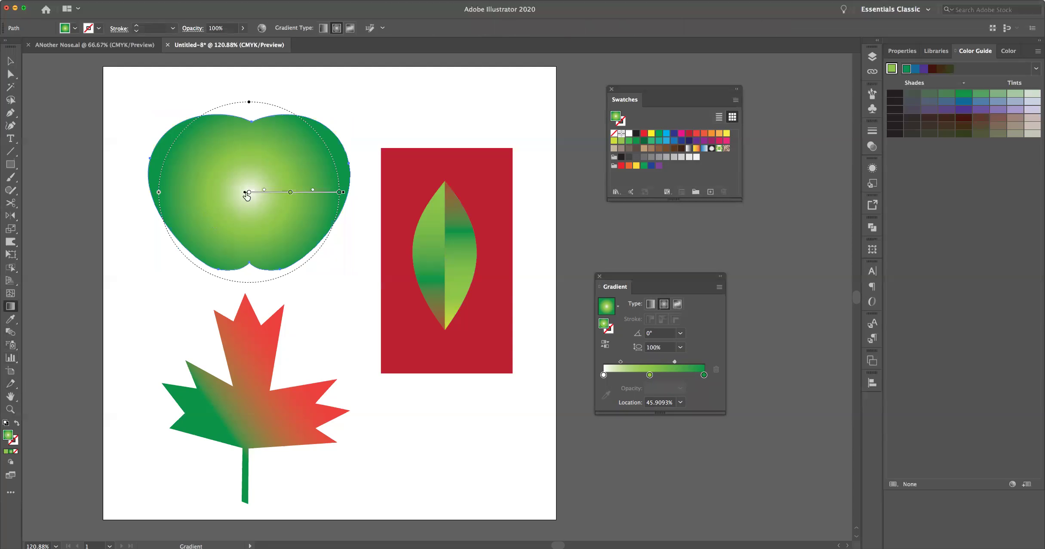
drag(244, 192, 282, 160)
click(281, 160)
key(Delete)
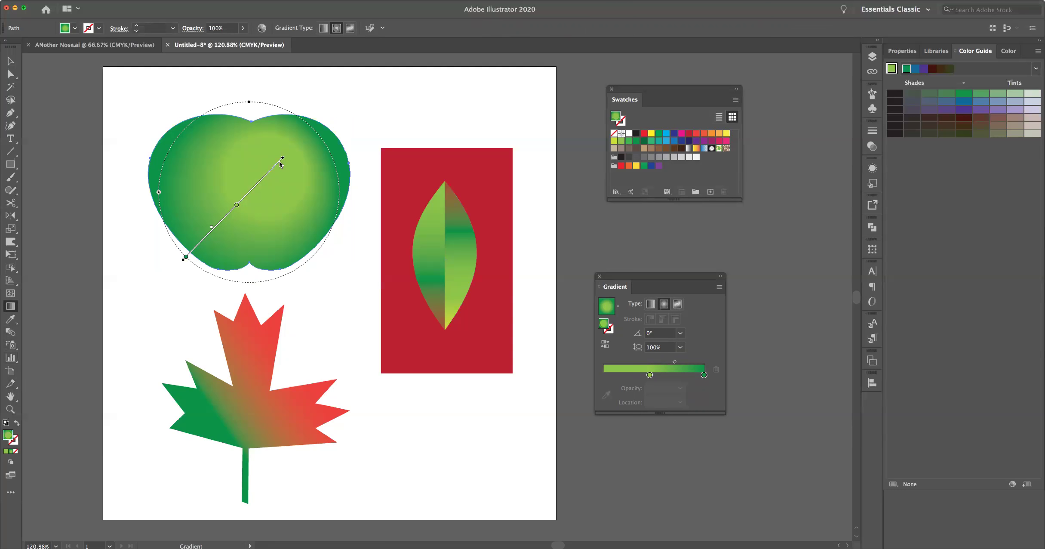
key(ctrl+z)
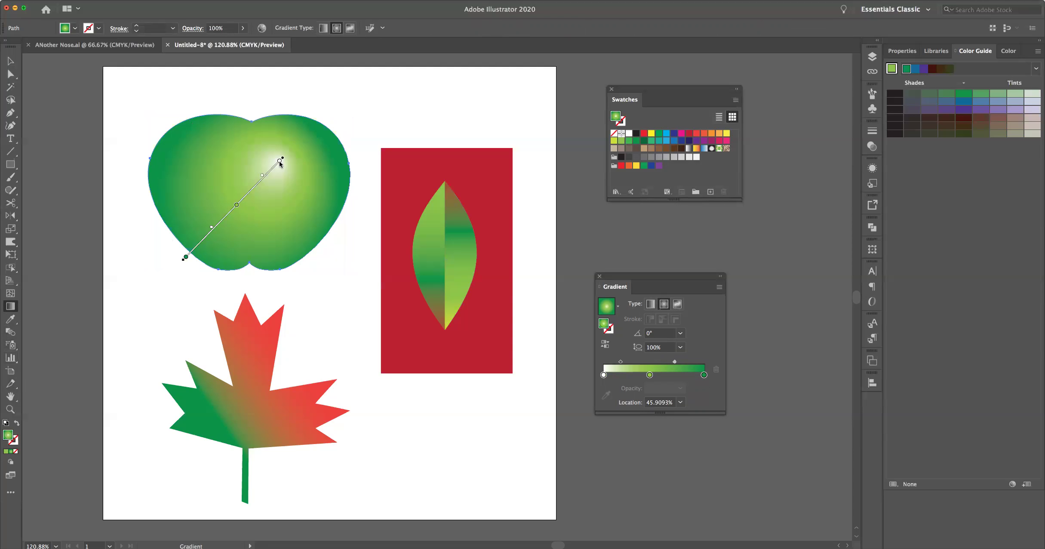
click(281, 161)
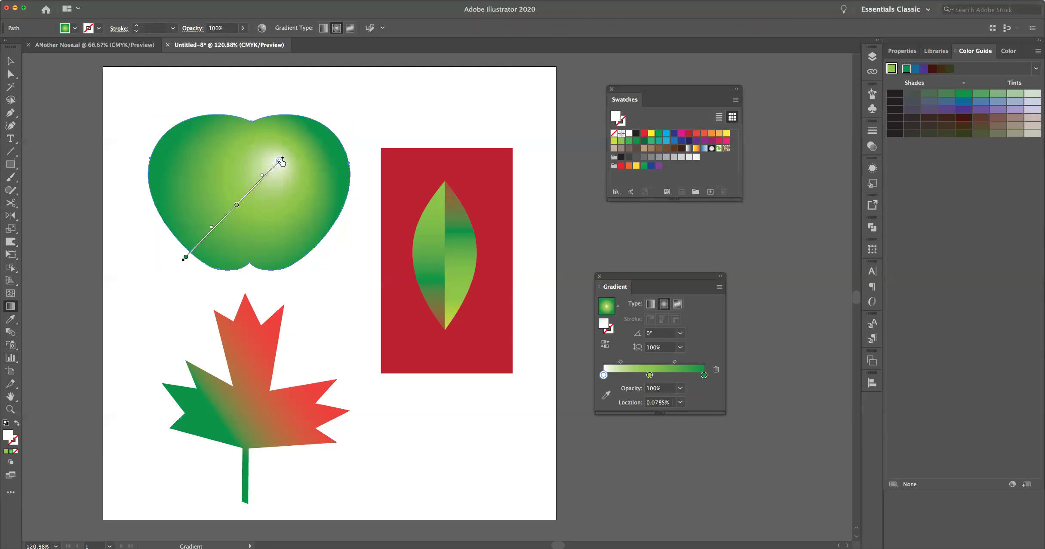
key(Delete)
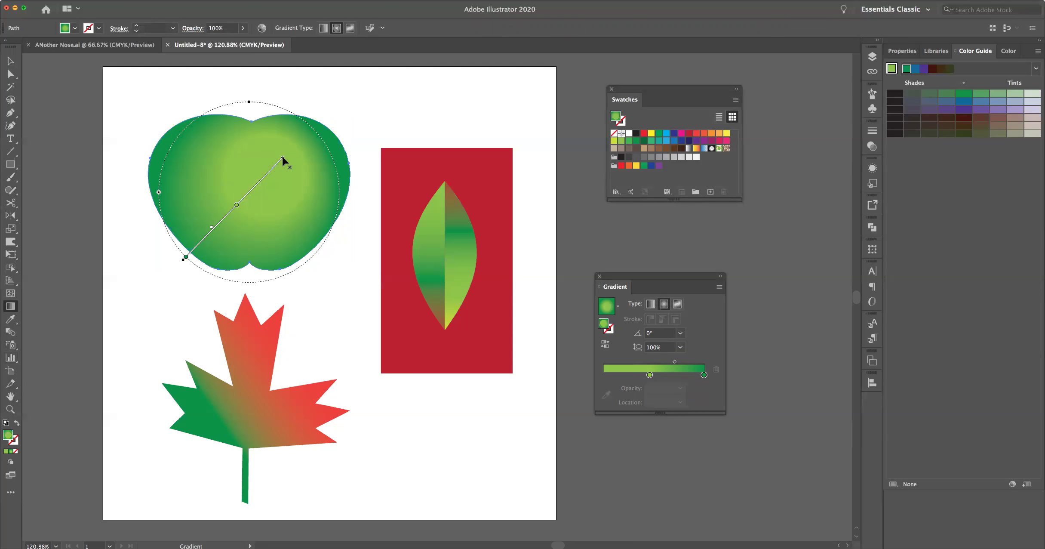
key(ctrl+z)
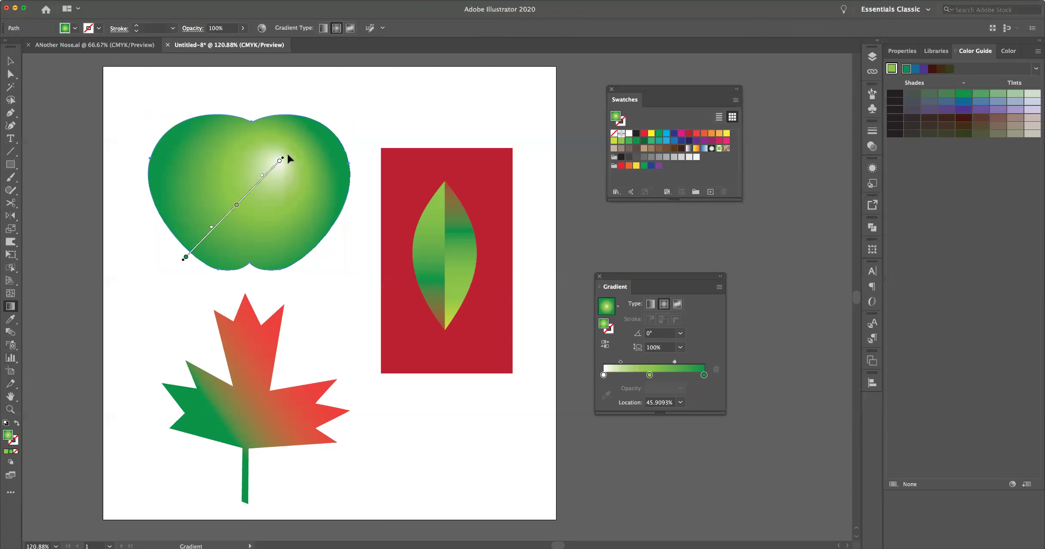
- Shift the apple's highlight farther toward the upper right and reshape the gradient ellipse to about 94.56% aspect ratio at about -7.35°
click(278, 164)
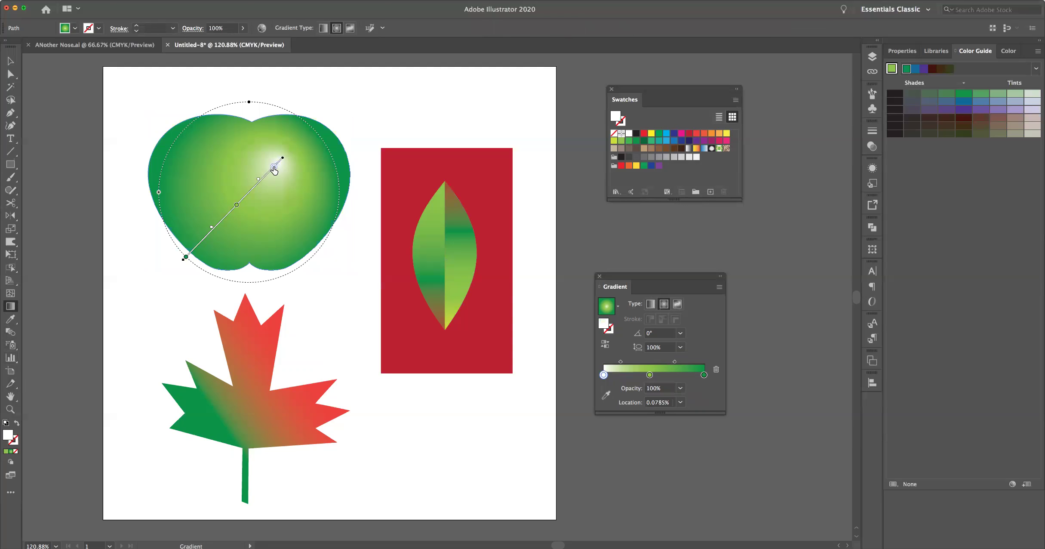
drag(274, 169, 293, 144)
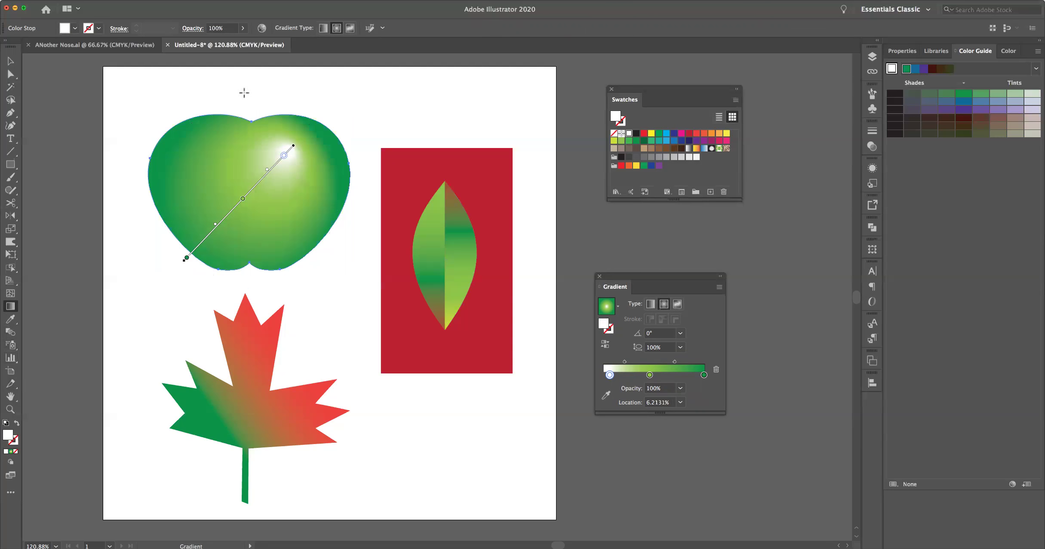
drag(249, 102, 272, 109)
drag(272, 111, 274, 116)
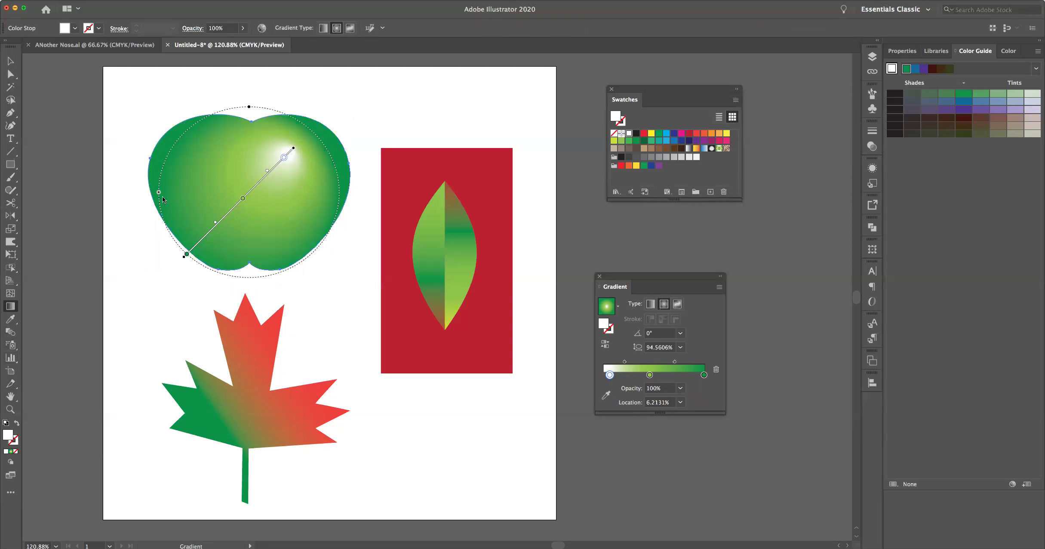
drag(159, 194, 169, 184)
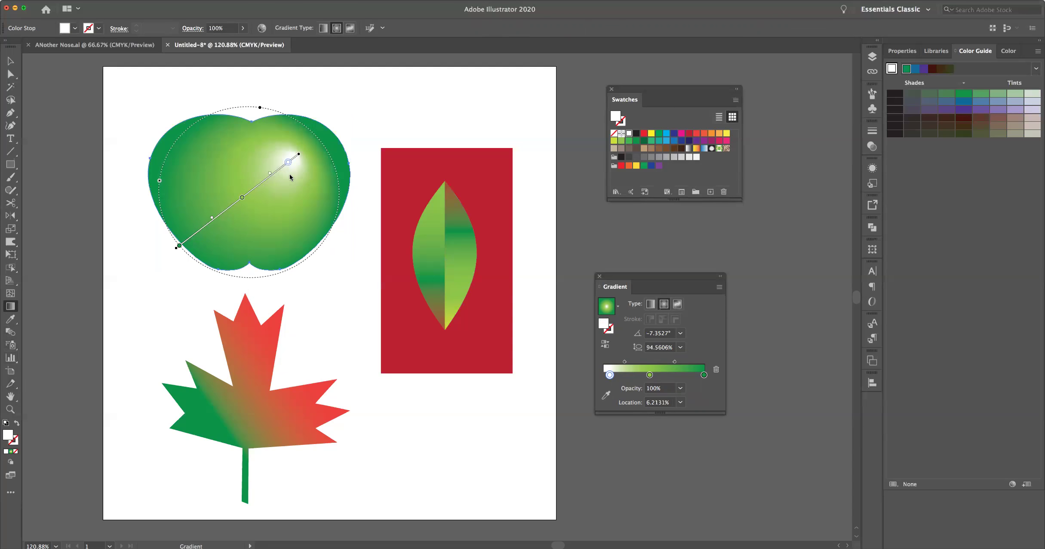
- Recenter the radial gradient's focal point with the white stop at about 3.4%, moving the focal point back slightly toward the apple's upper right
mouse_move(300, 154)
mouse_down()
mouse_move(261, 177)
mouse_move(240, 266)
mouse_move(249, 191)
mouse_up()
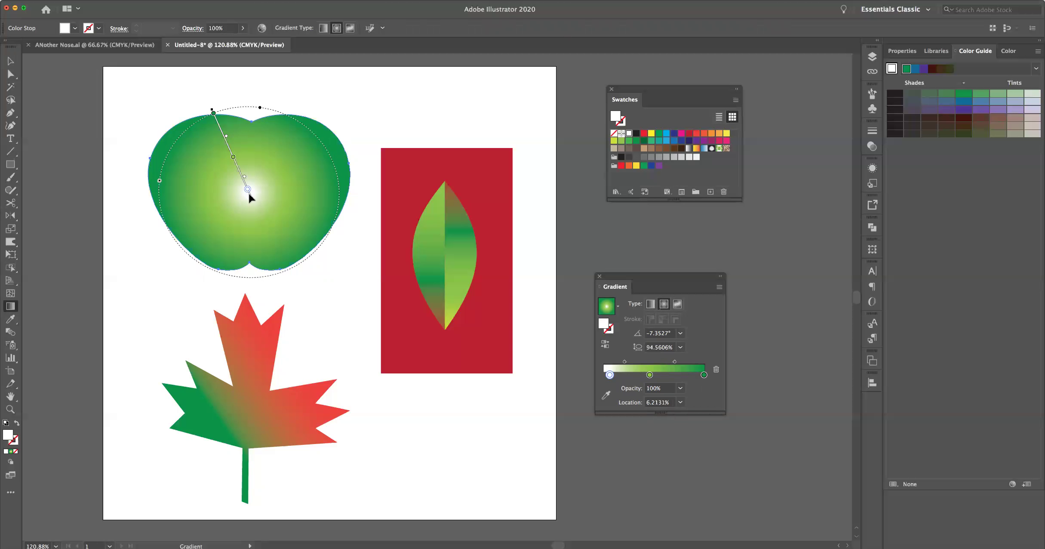
drag(248, 192, 249, 192)
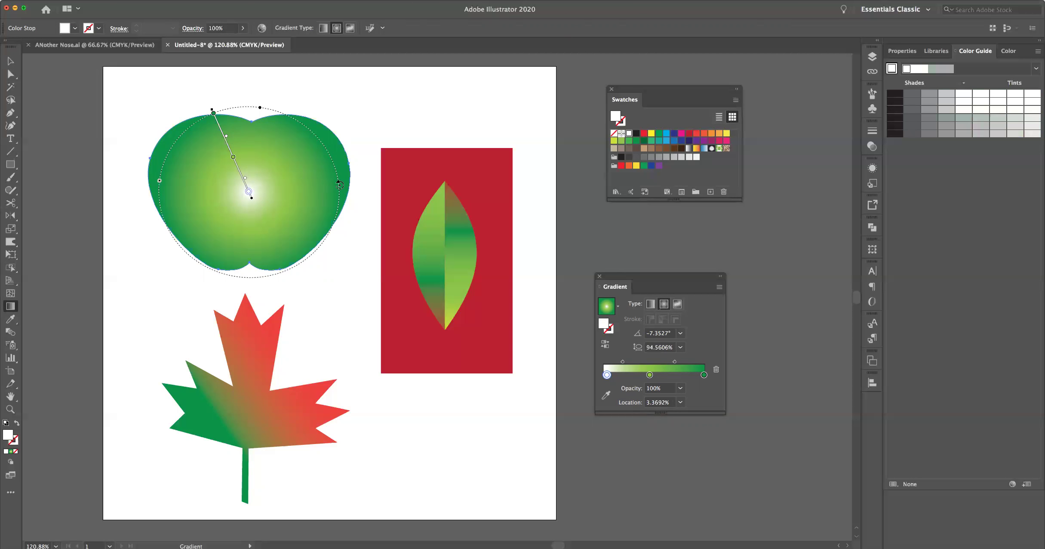
key(v)
key(g)
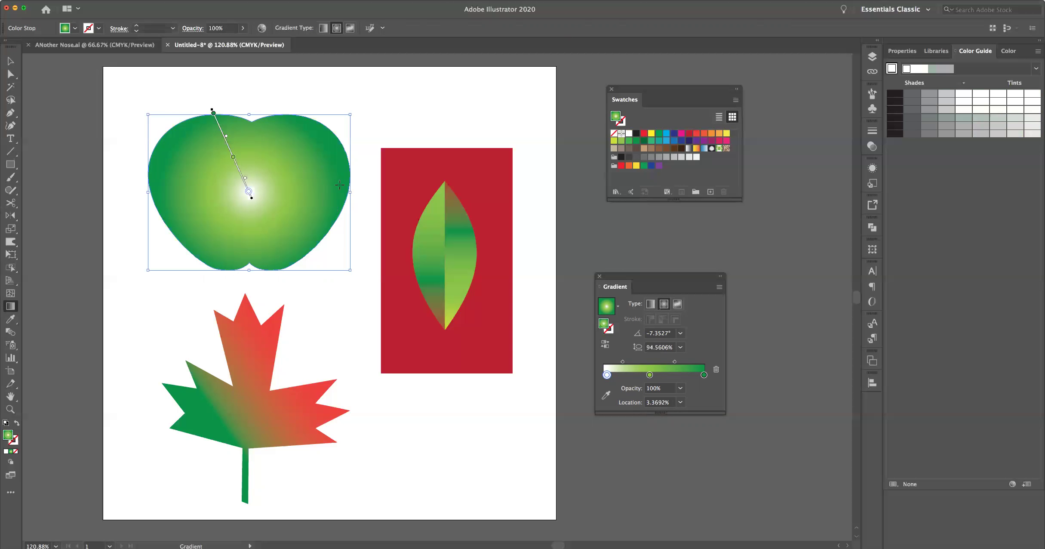
click(249, 191)
drag(250, 195, 272, 164)
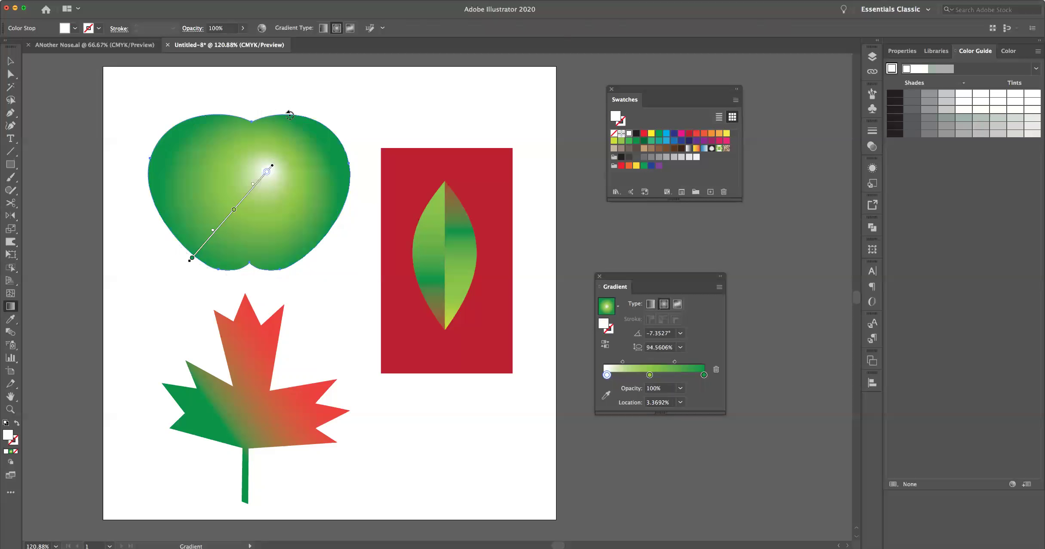
- Rotate the radial gradient to about -9.0° and reposition it on the apple's upper right lobe with the white stop at 0%
drag(292, 117, 298, 107)
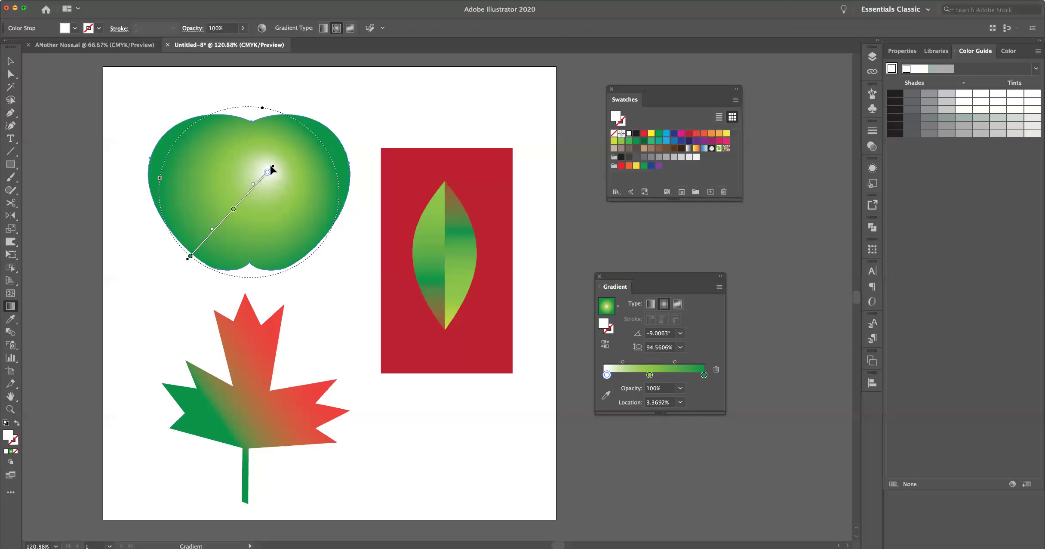
mouse_move(272, 170)
mouse_down()
mouse_move(293, 155)
mouse_move(275, 158)
mouse_up()
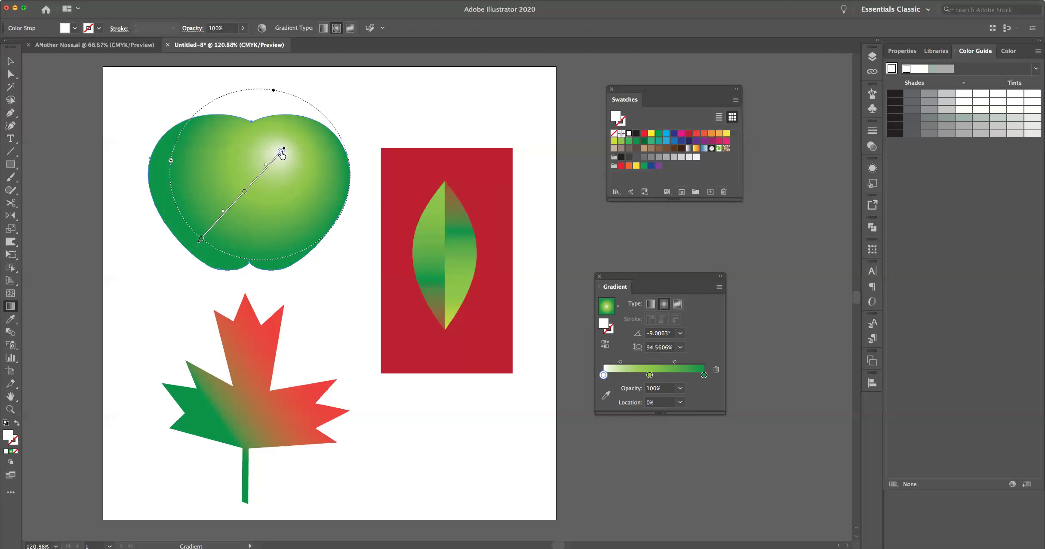
drag(282, 154, 264, 168)
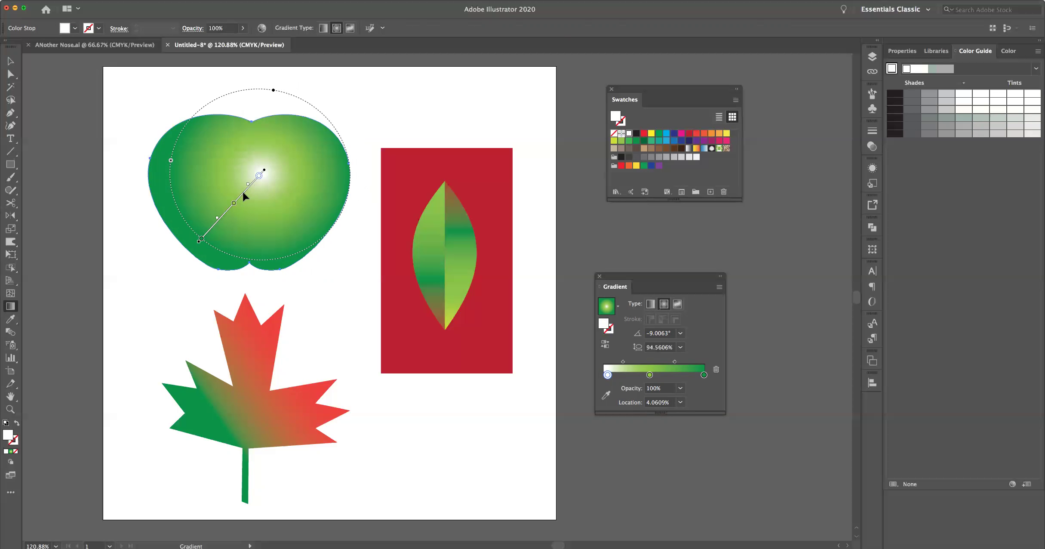
mouse_move(242, 190)
mouse_down()
mouse_move(278, 165)
mouse_move(259, 161)
mouse_move(277, 143)
mouse_up()
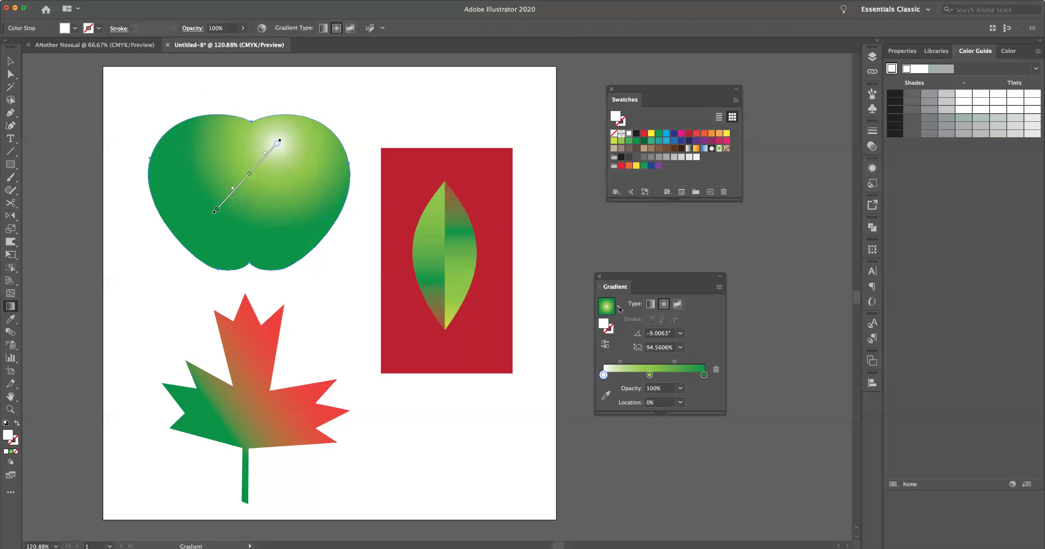
- Recolor the apple gradient's white stop to a pale yellow-green and move the midpoint beside it to about 46.5%
drag(614, 140, 604, 375)
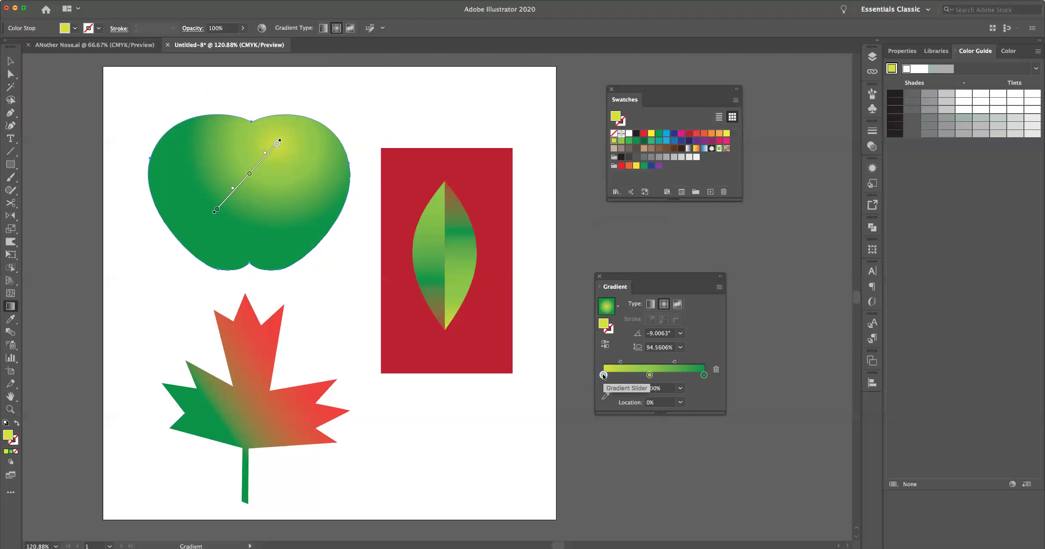
double_click(604, 374)
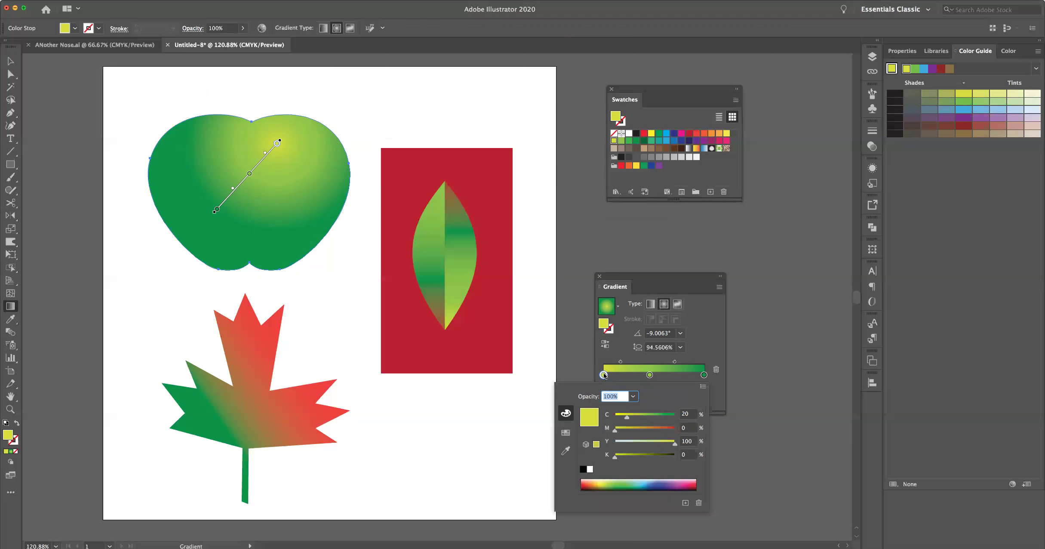
drag(674, 443, 646, 445)
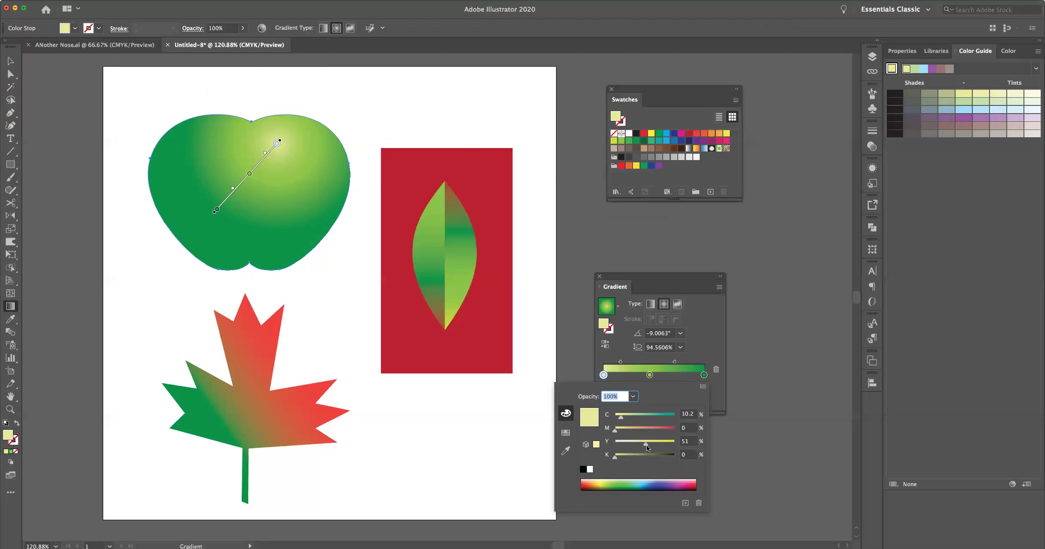
drag(647, 445, 630, 444)
click(620, 361)
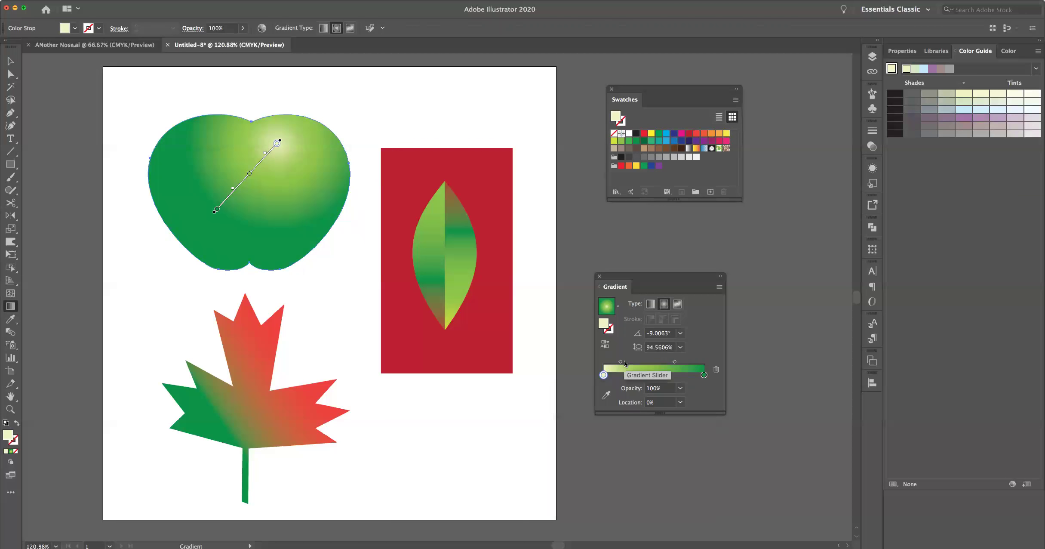
drag(620, 362, 625, 361)
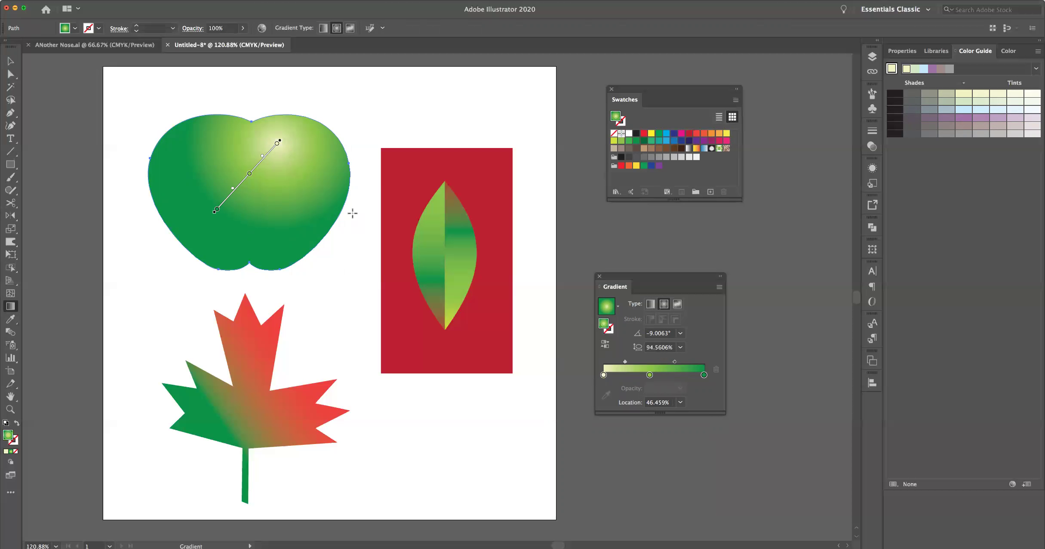
- Enlarge the apple's radial gradient by extending its dark green end toward the apple's lower left edge
mouse_move(219, 198)
click(216, 211)
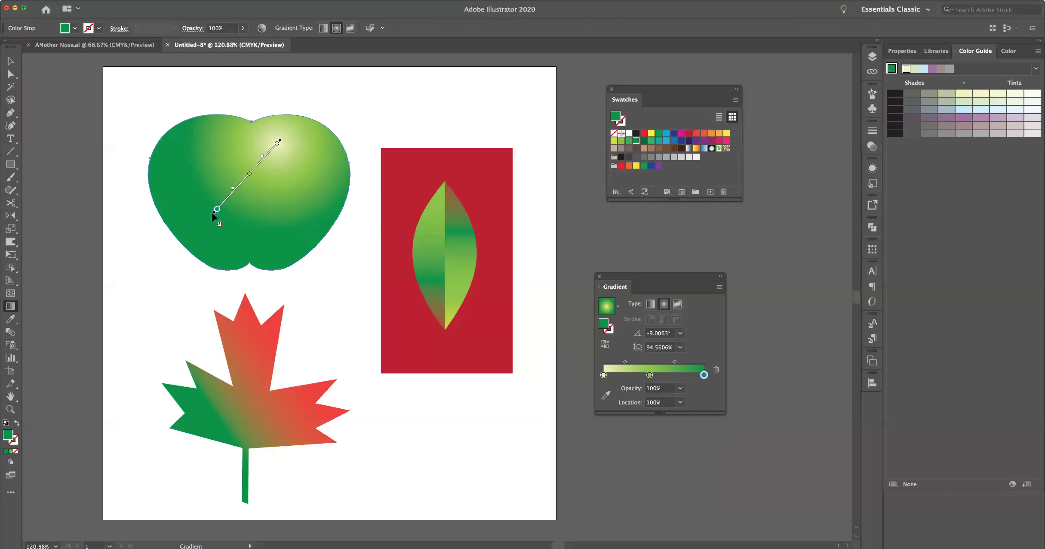
drag(214, 215, 189, 234)
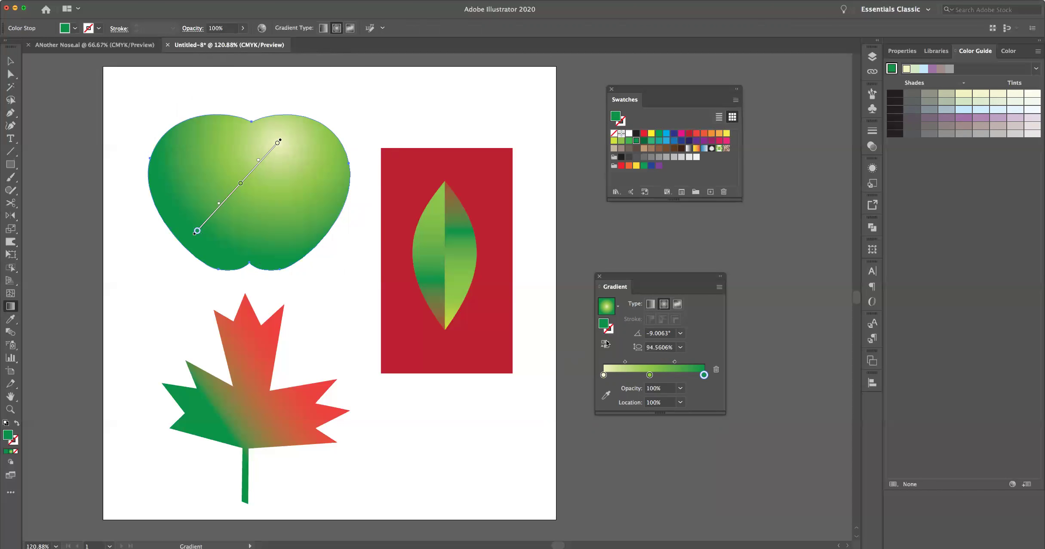
- Move the dark green stop to about 85%, duplicate it at 100%, and darken the duplicate by raising its black value
drag(703, 375, 688, 375)
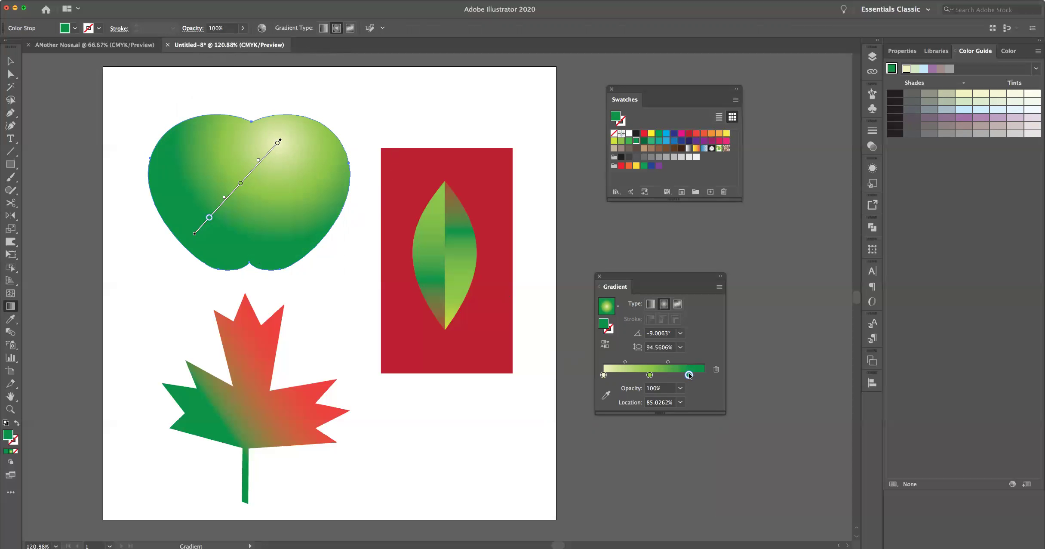
drag(689, 375, 705, 375)
double_click(704, 375)
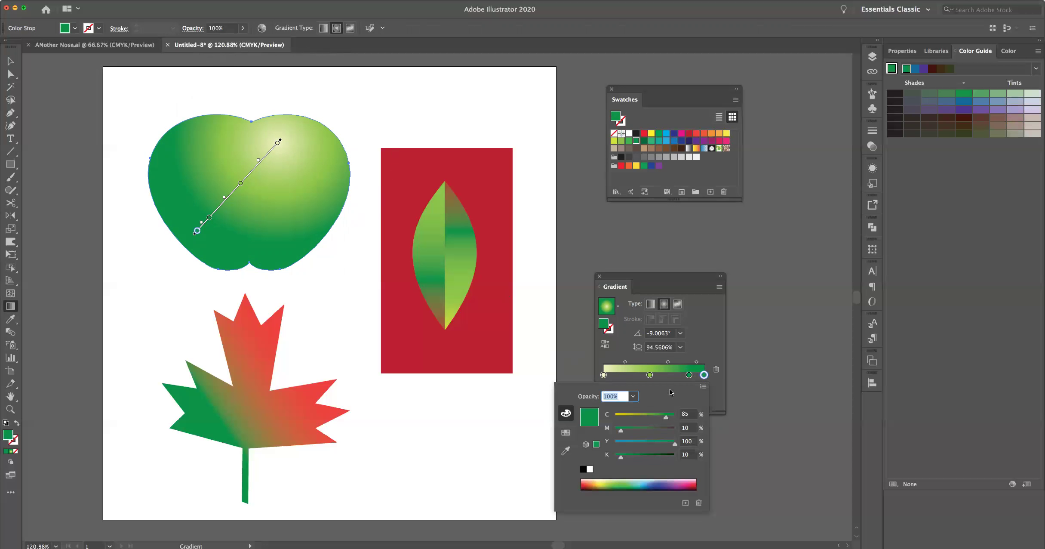
click(635, 456)
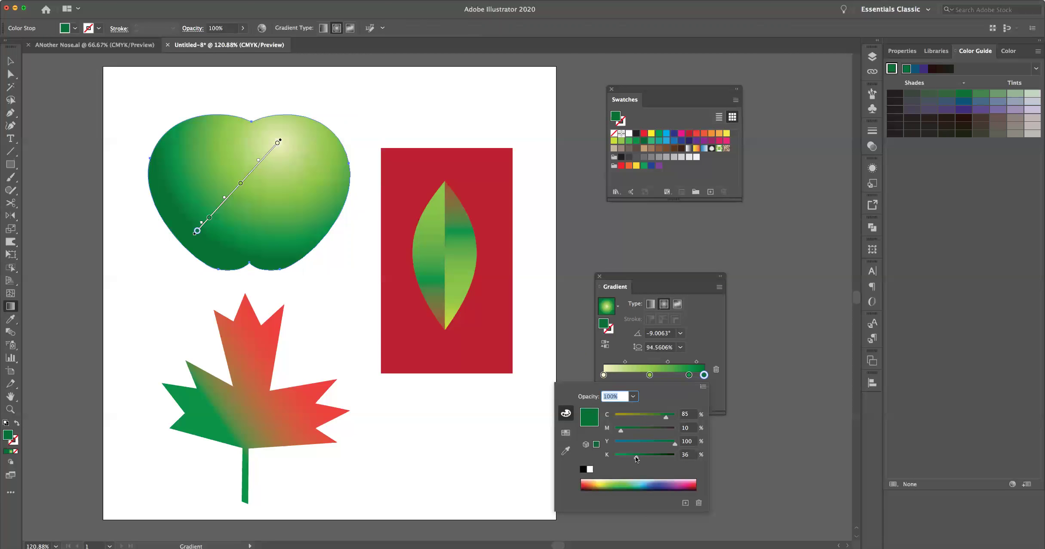
drag(629, 458, 632, 457)
click(11, 62)
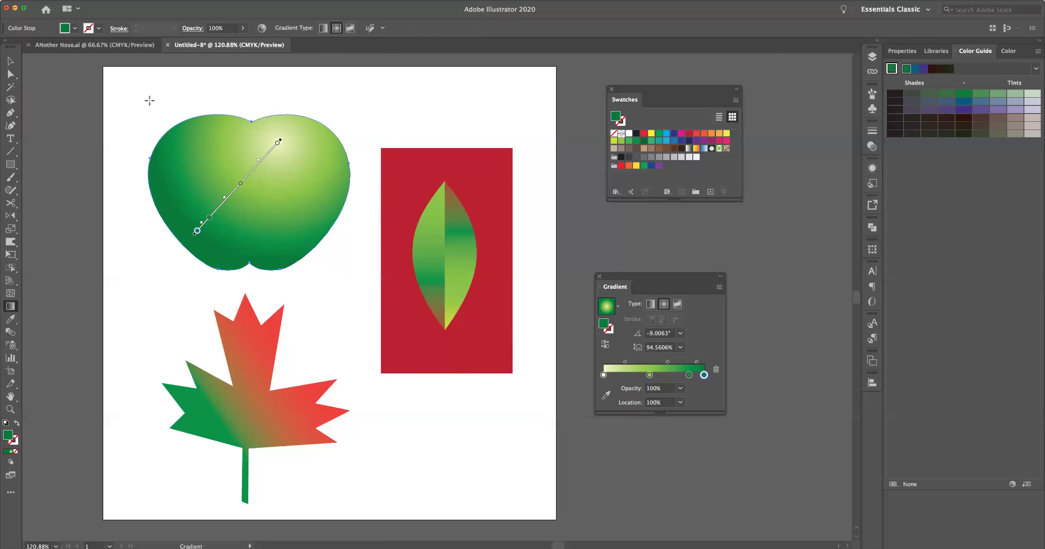
- Undo the accidental redirection of the apple's gradient and deselect the apple
click(129, 99)
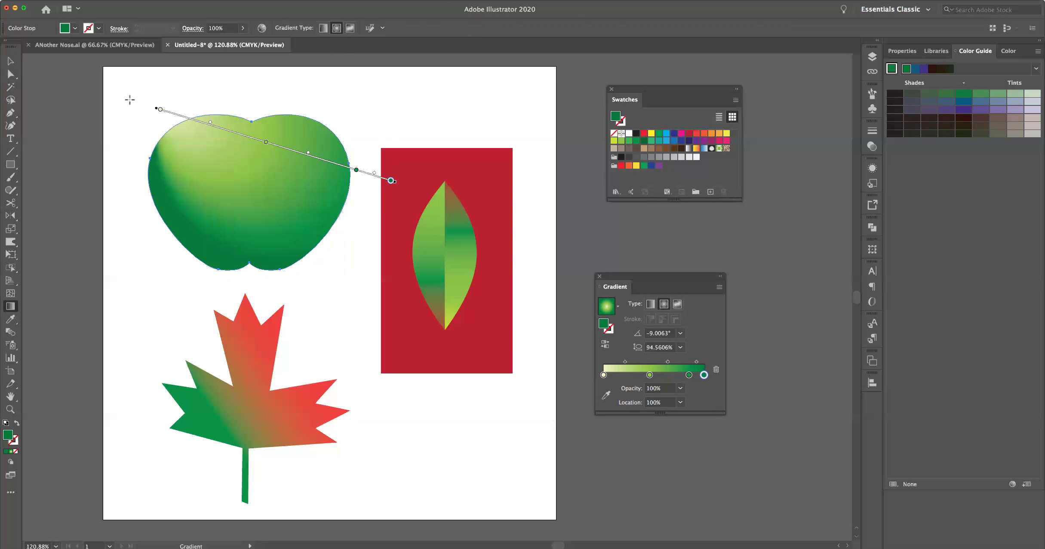
key(super+z)
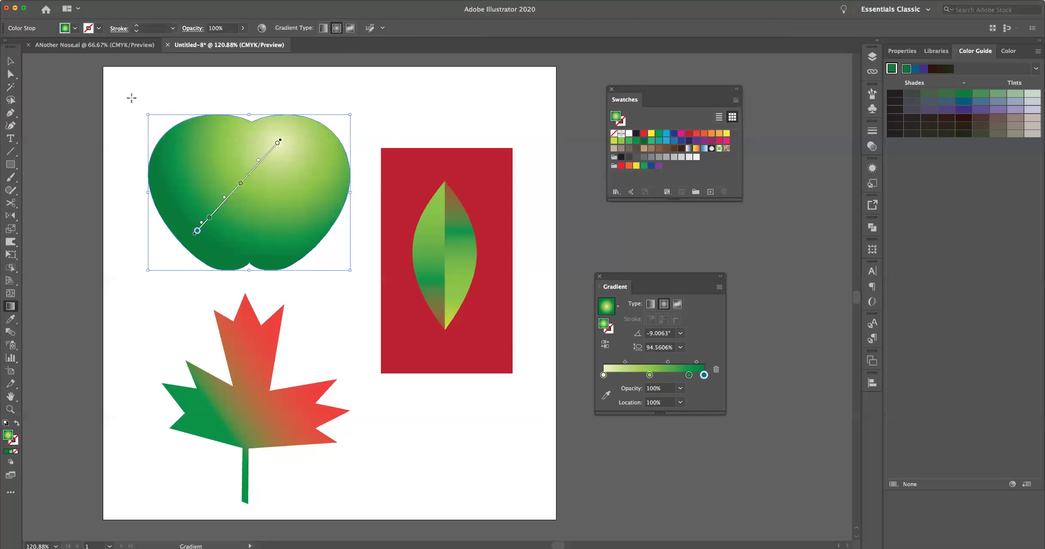
click(10, 61)
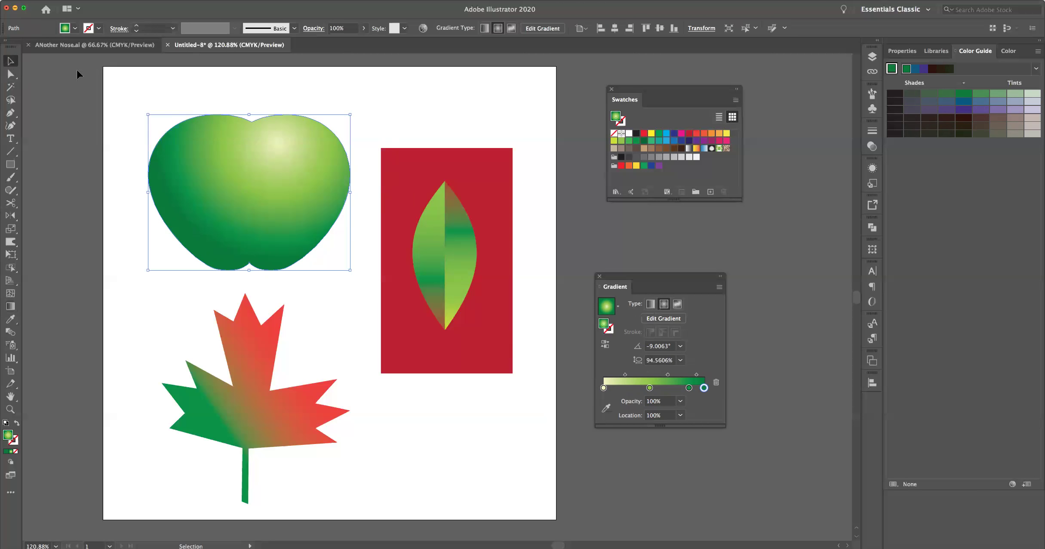
click(136, 85)
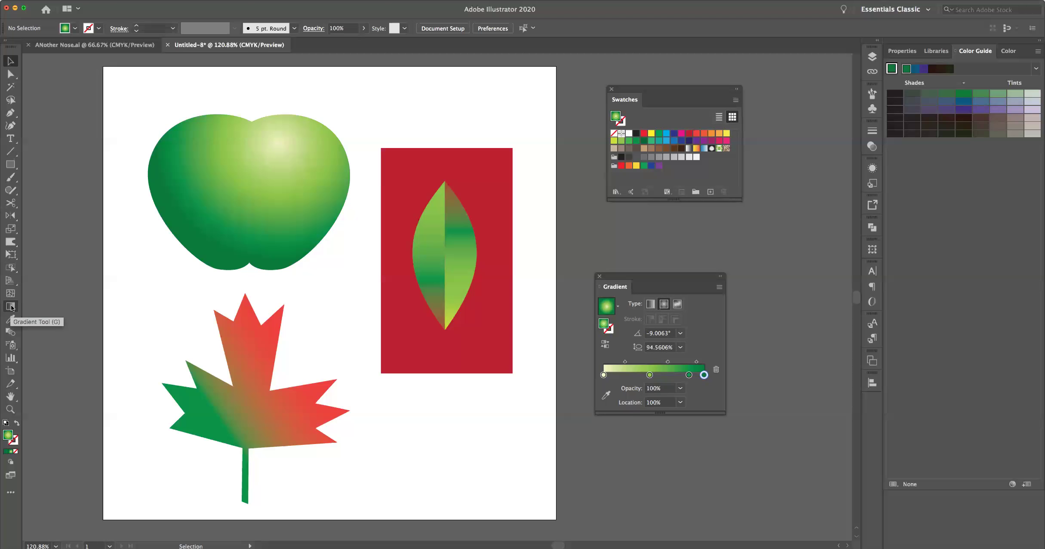
- Lower the anchor point of the apple's bottom notch to about Y 3.54 in, making the notch shallower
click(11, 75)
click(248, 263)
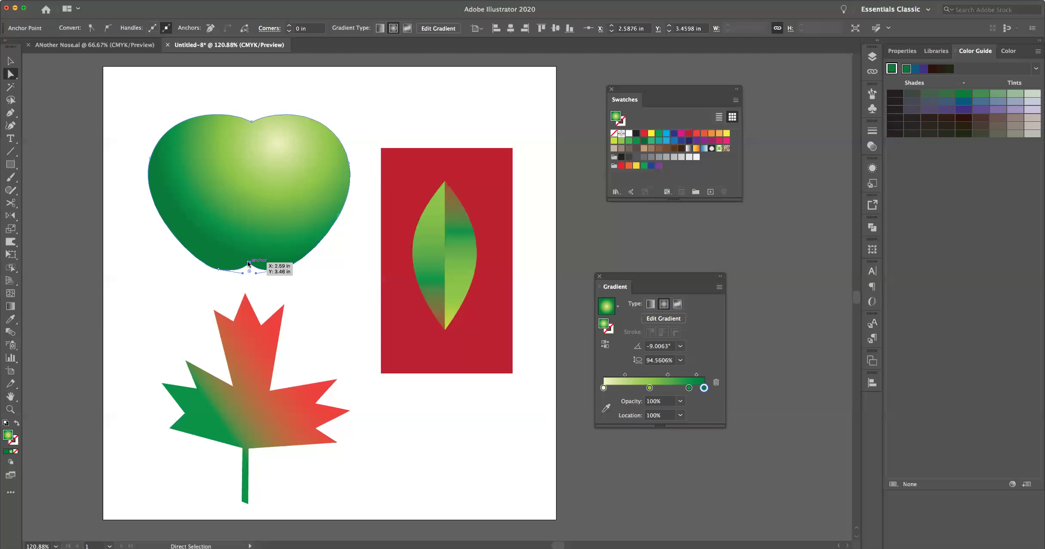
key(shift+c)
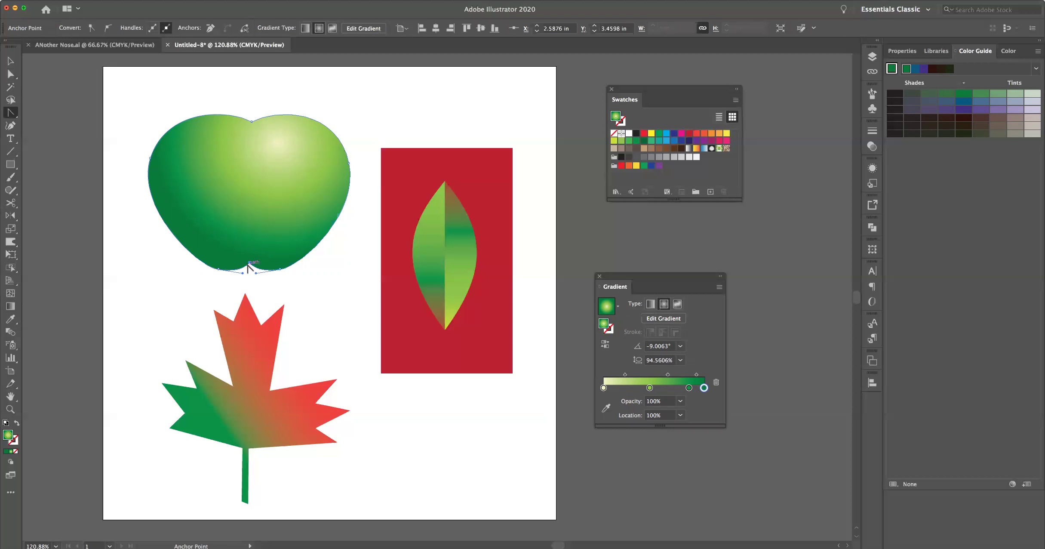
mouse_move(250, 262)
mouse_down()
mouse_move(260, 260)
mouse_move(251, 268)
mouse_up()
key(super+z)
key(a)
drag(249, 263, 251, 270)
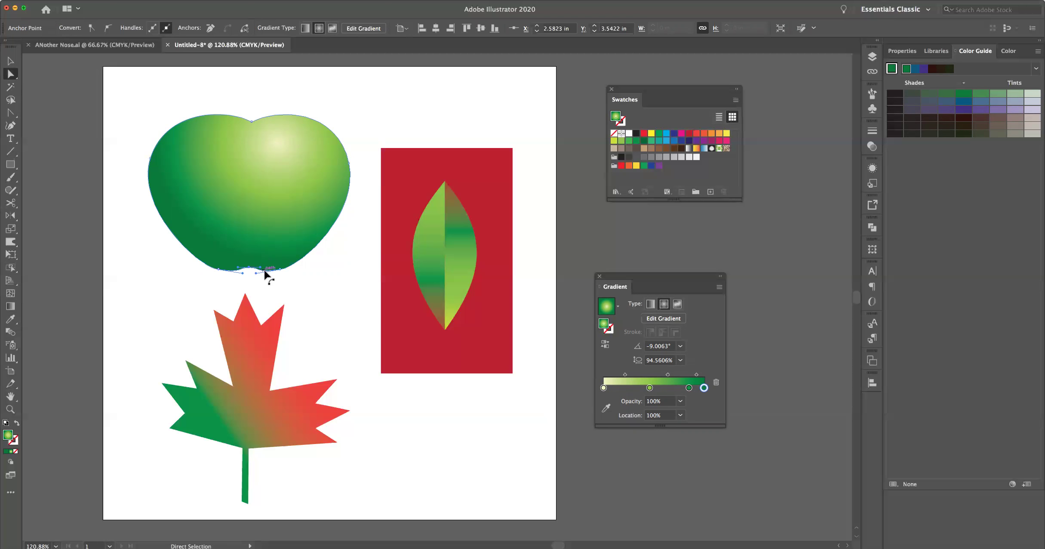
click(292, 280)
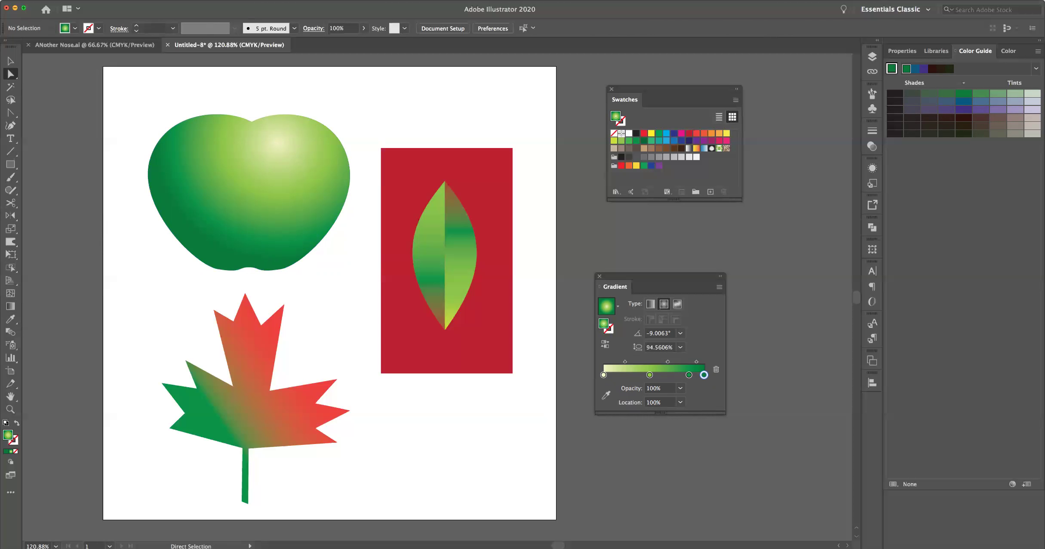
- Draw a flat ellipse about 2.88 in wide and 0.58 in high across the apple's base
click(13, 166)
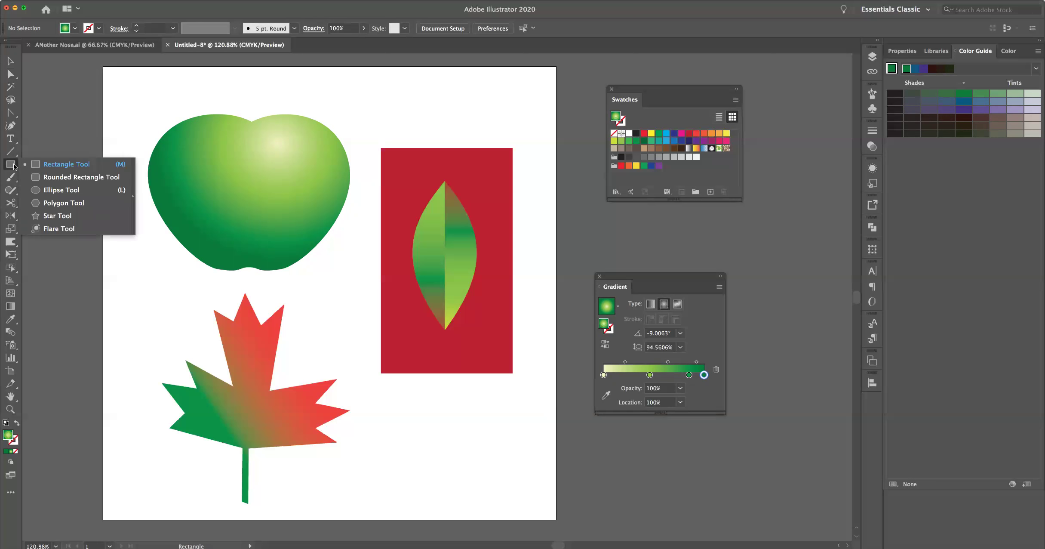
click(60, 190)
drag(145, 251, 310, 283)
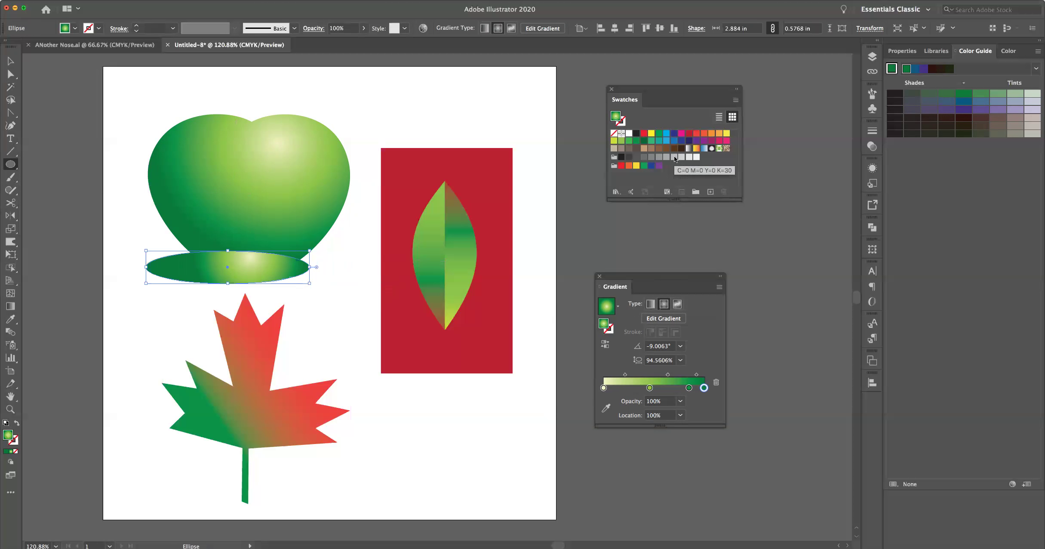
- Reduce the ellipse's radial gradient to two stops and color both of them black
click(636, 158)
click(704, 385)
drag(690, 388, 665, 411)
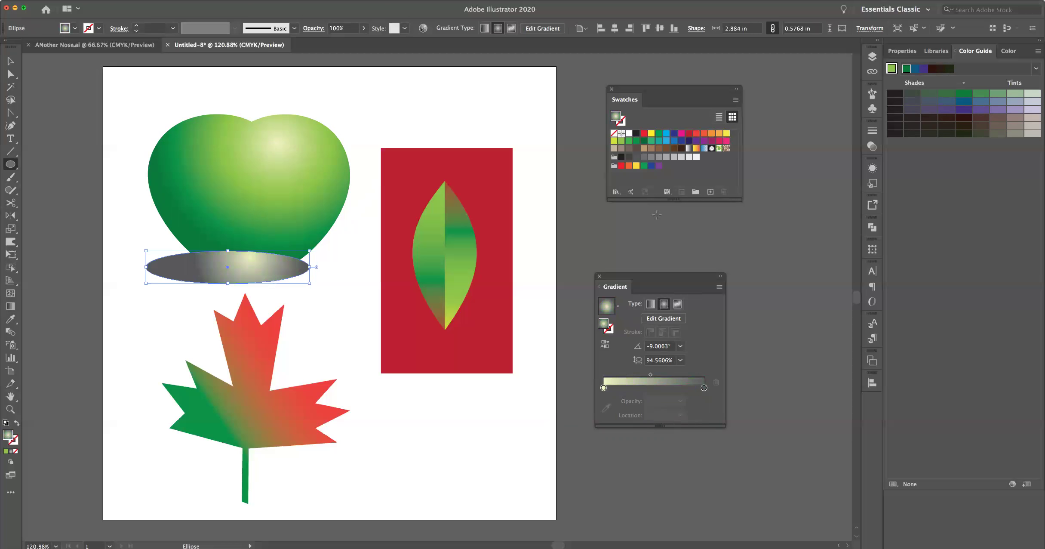
drag(621, 157, 704, 388)
drag(618, 190, 604, 389)
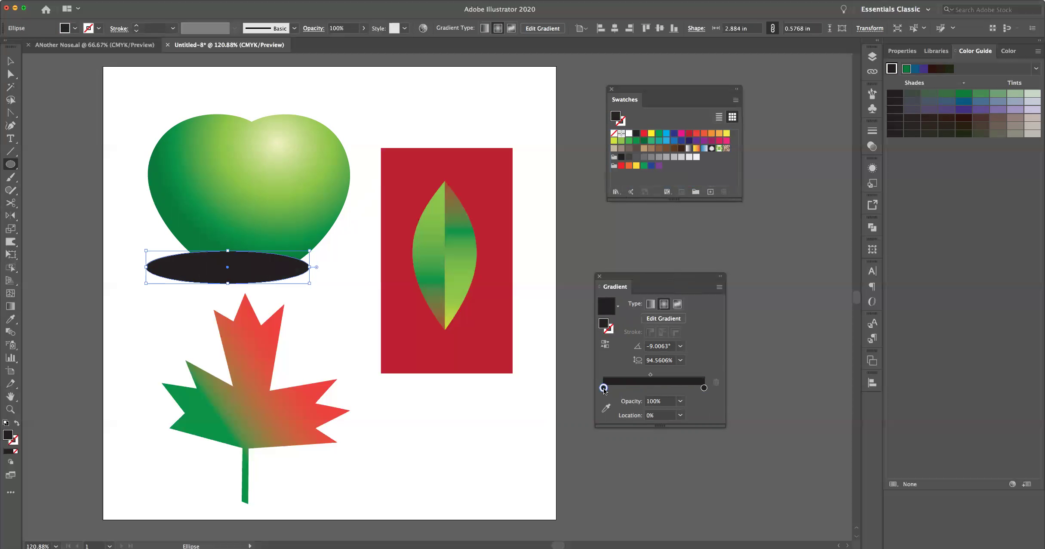
- Set the ellipse gradient's outer stop to 0% opacity and its inner stop to 70% opacity
click(681, 401)
click(696, 472)
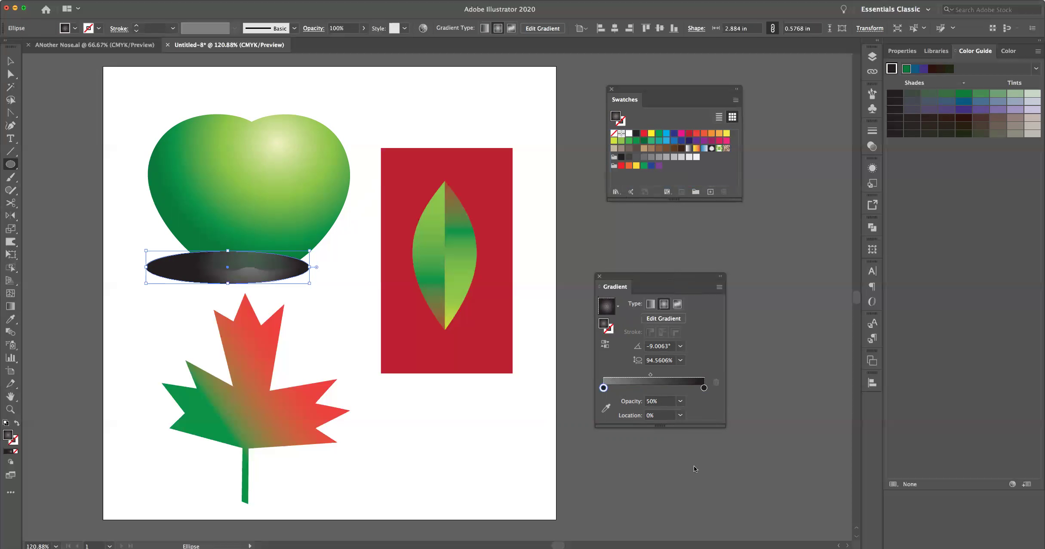
click(703, 388)
click(681, 401)
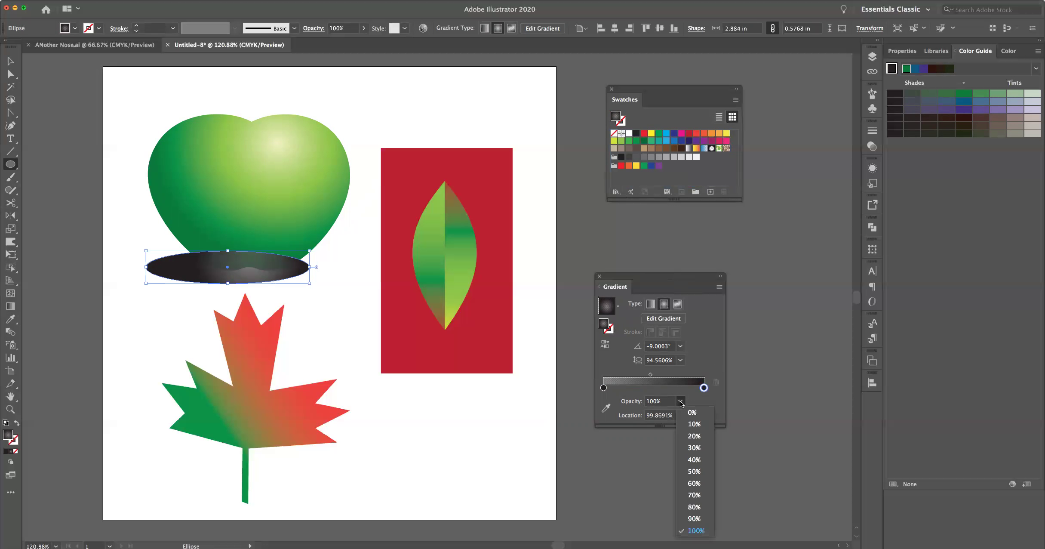
click(691, 415)
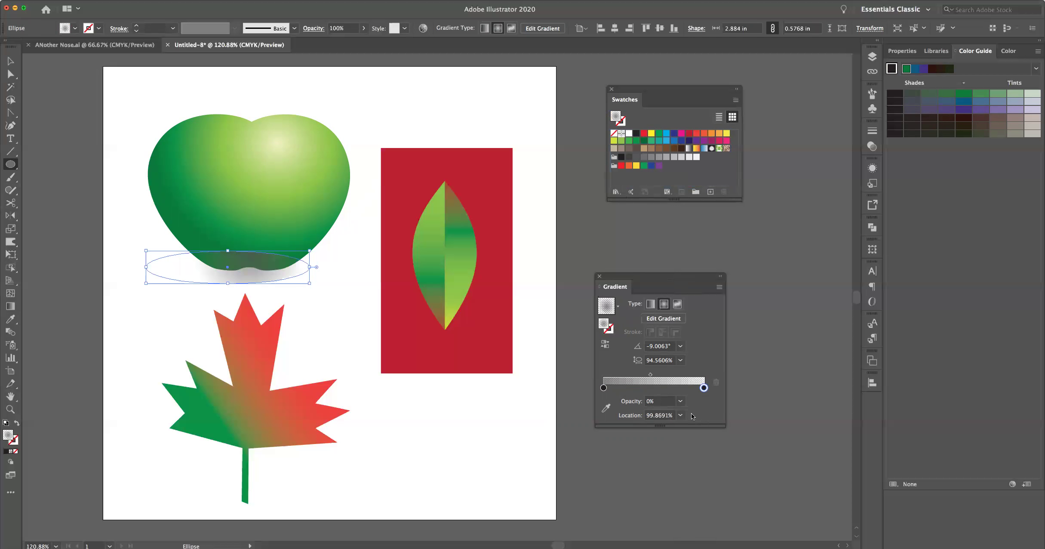
click(604, 388)
click(680, 401)
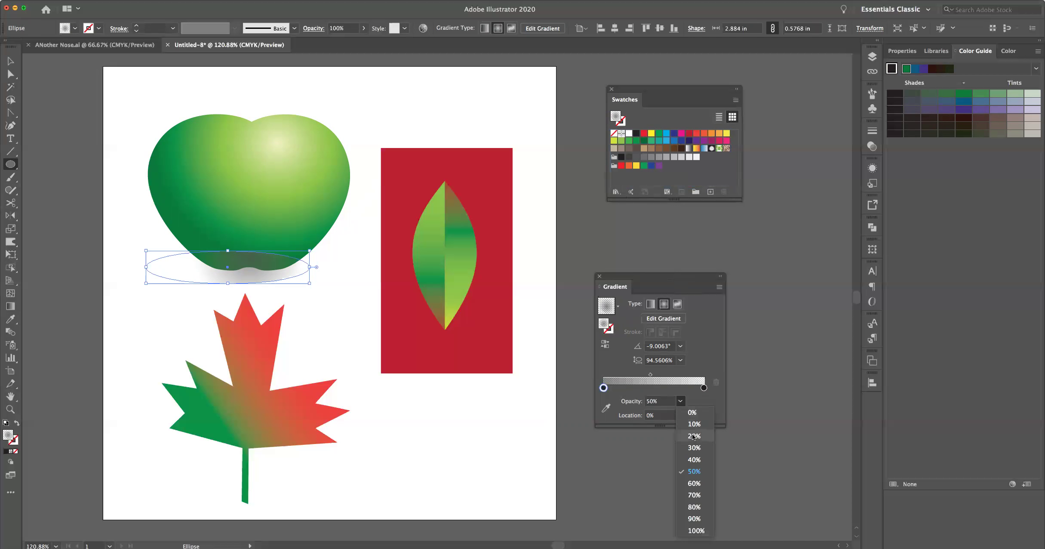
click(694, 495)
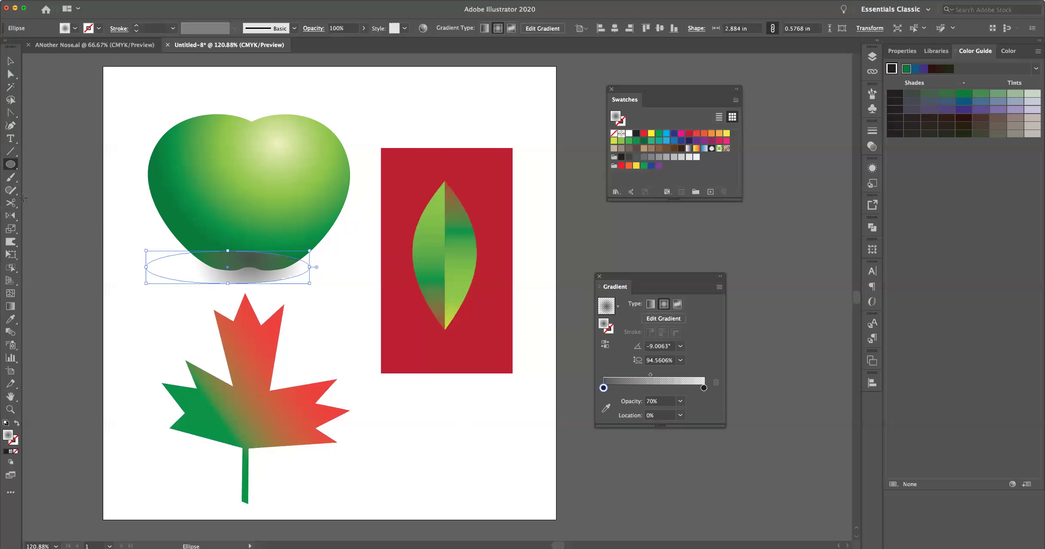
- Flatten the ellipse's radial gradient to about 17.2% aspect ratio, widen it within the ellipse, center it under the apple and level it to about 0.07°
click(10, 306)
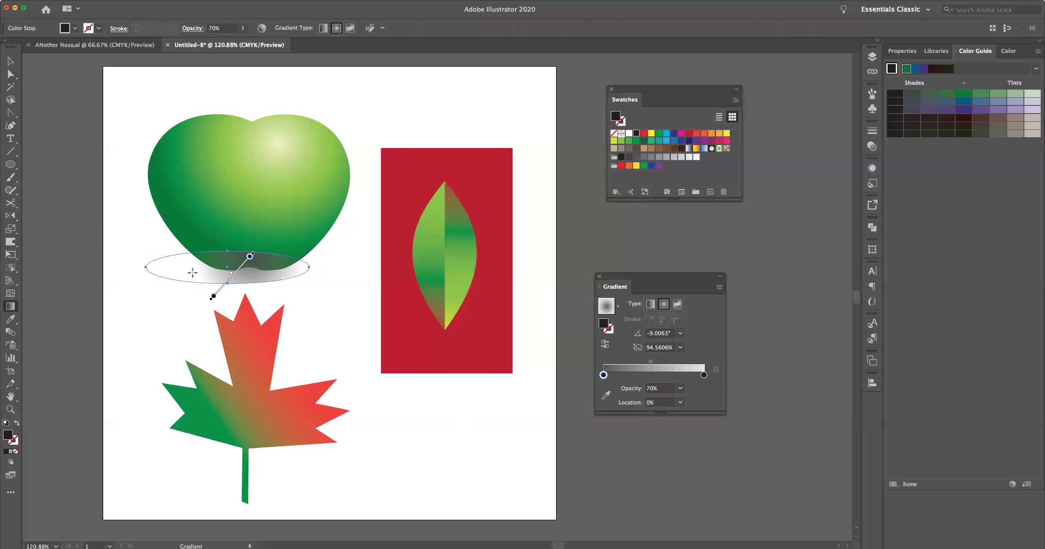
mouse_move(253, 213)
drag(257, 206, 195, 256)
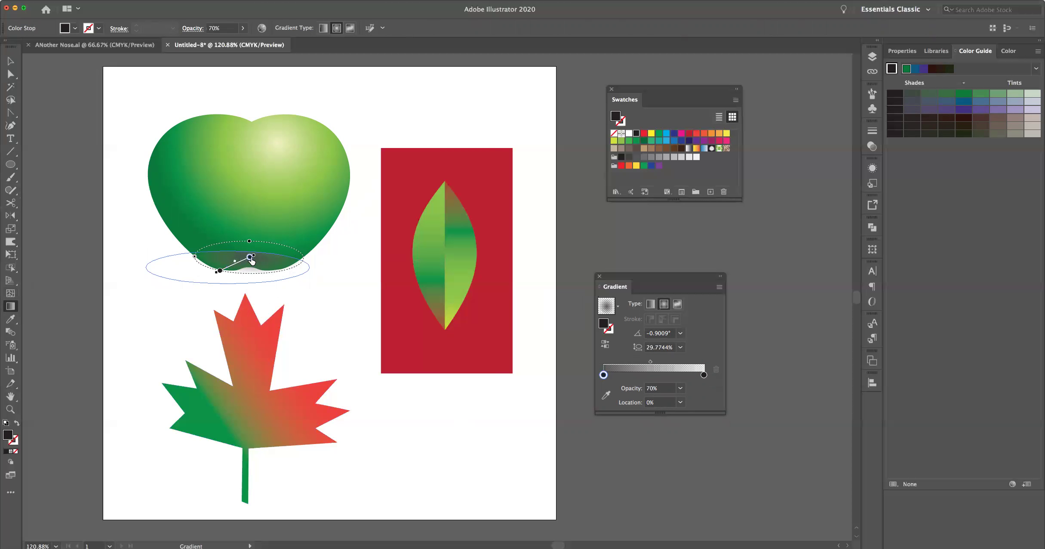
drag(243, 265, 230, 275)
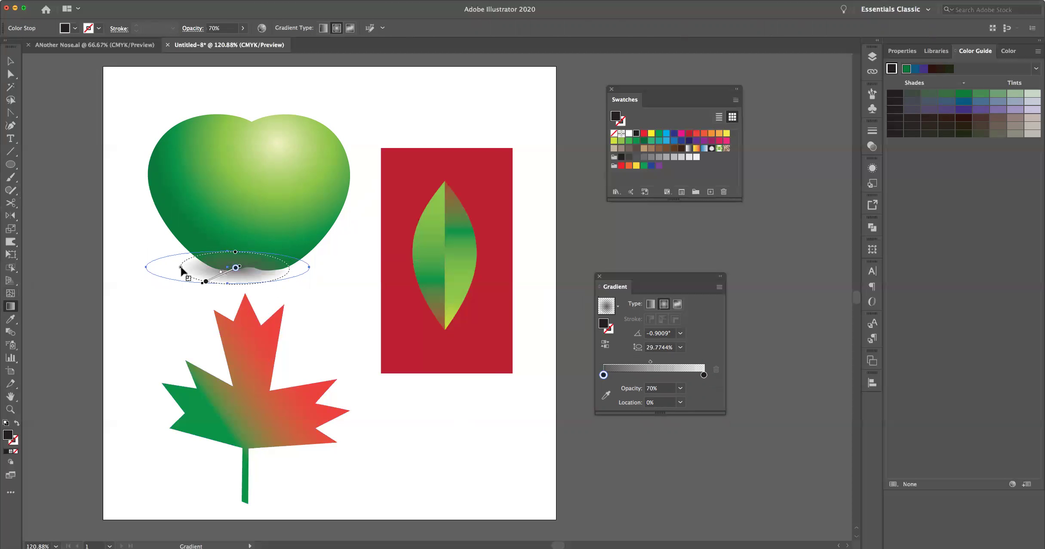
drag(179, 270, 158, 268)
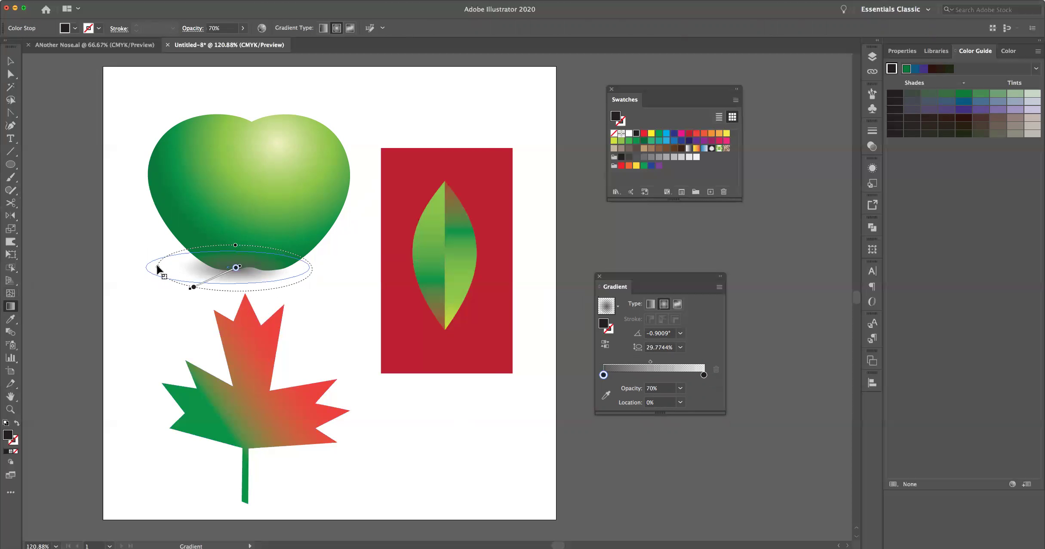
drag(236, 248, 233, 257)
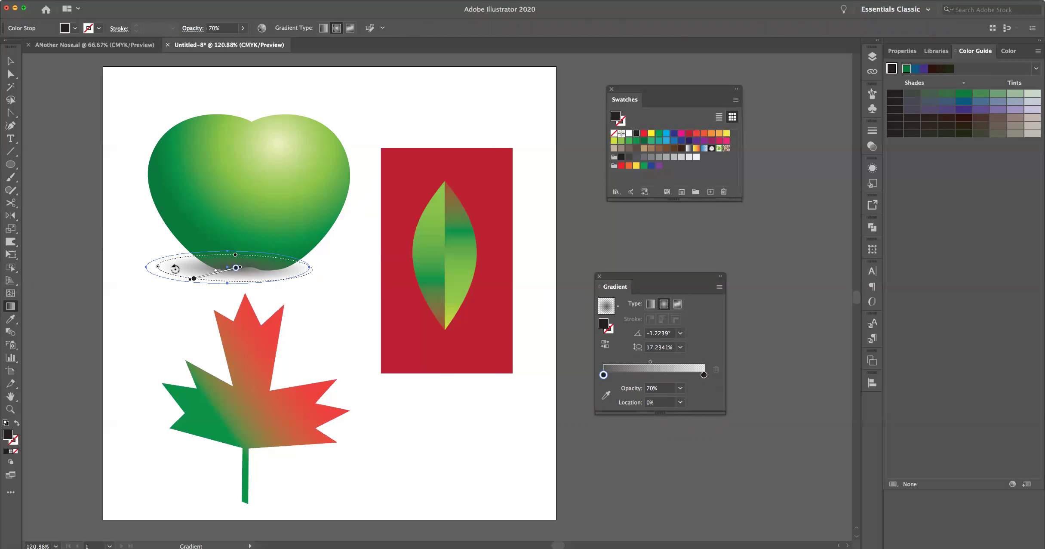
drag(220, 274, 214, 274)
drag(305, 268, 306, 267)
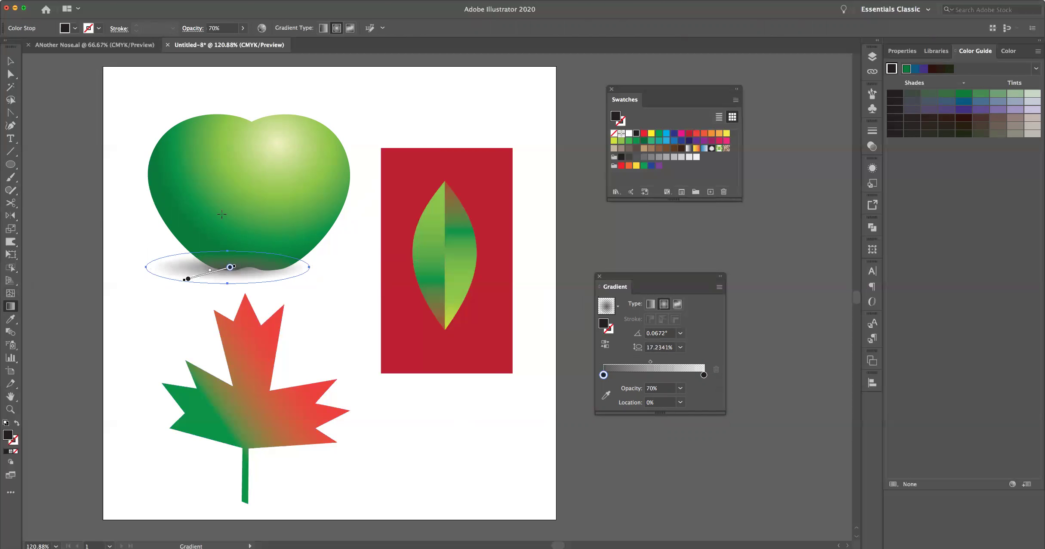
- Send the shadow ellipse behind the apple and enlarge it to about 3.24 by 0.65 in
key(v)
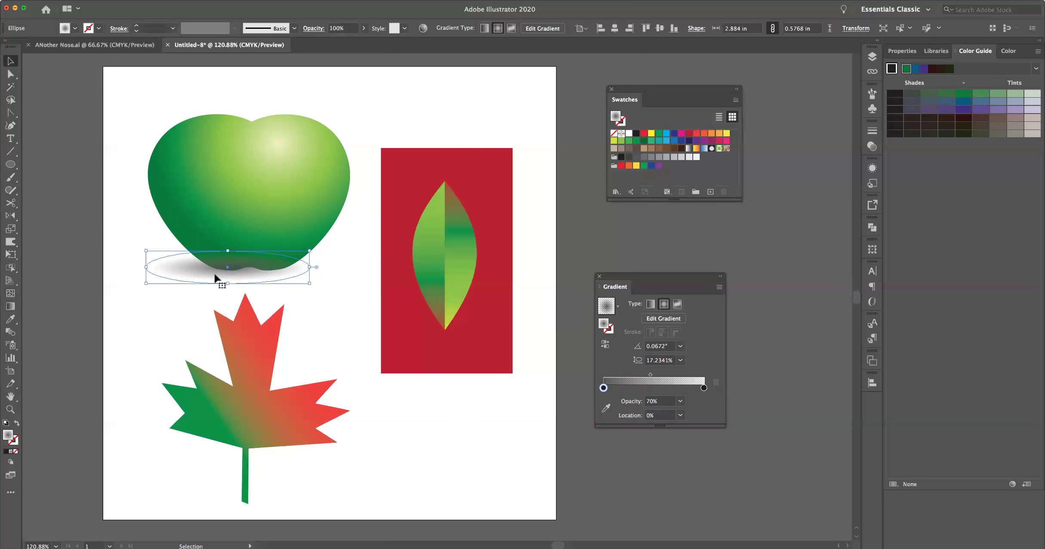
click(102, 0)
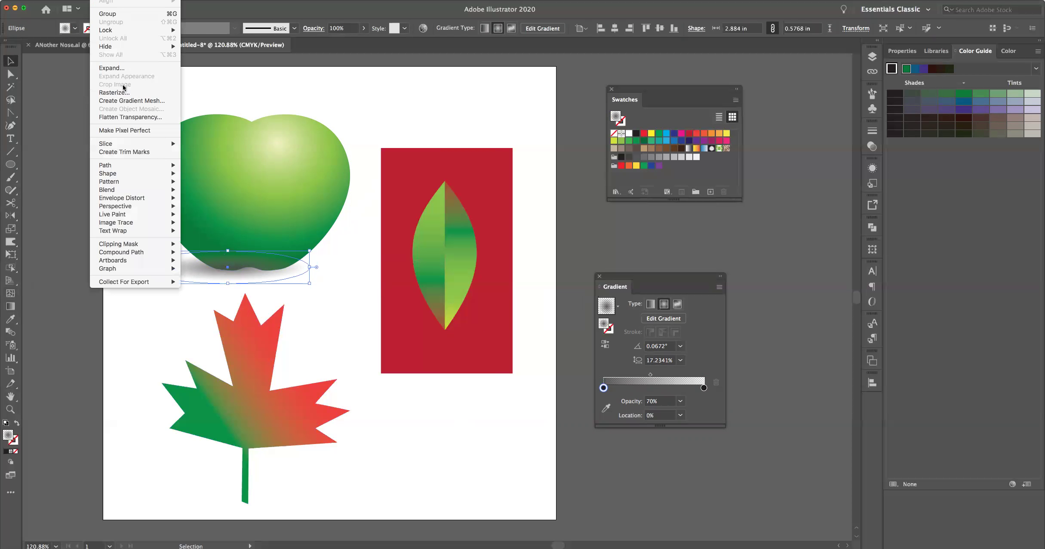
mouse_move(129, 0)
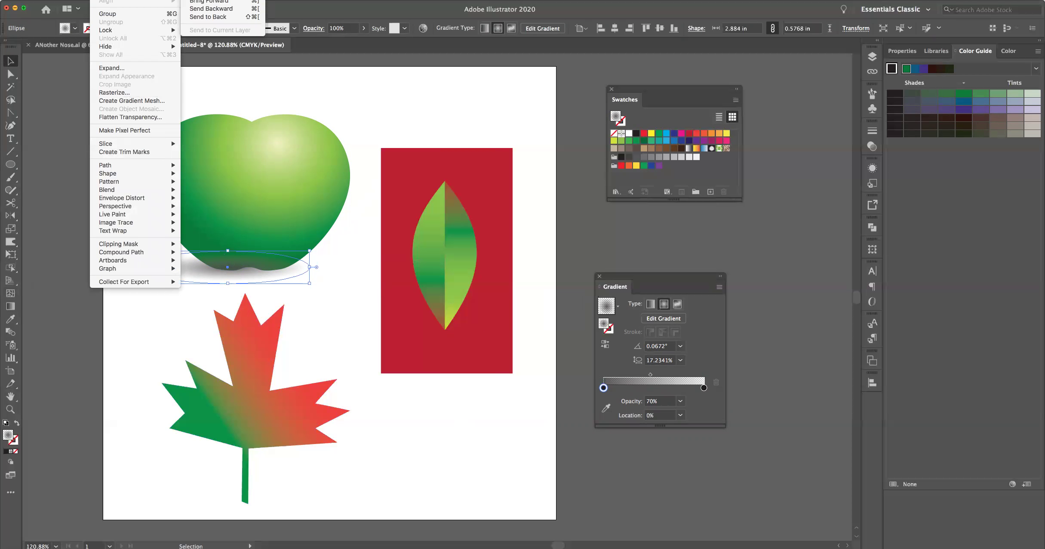
click(196, 18)
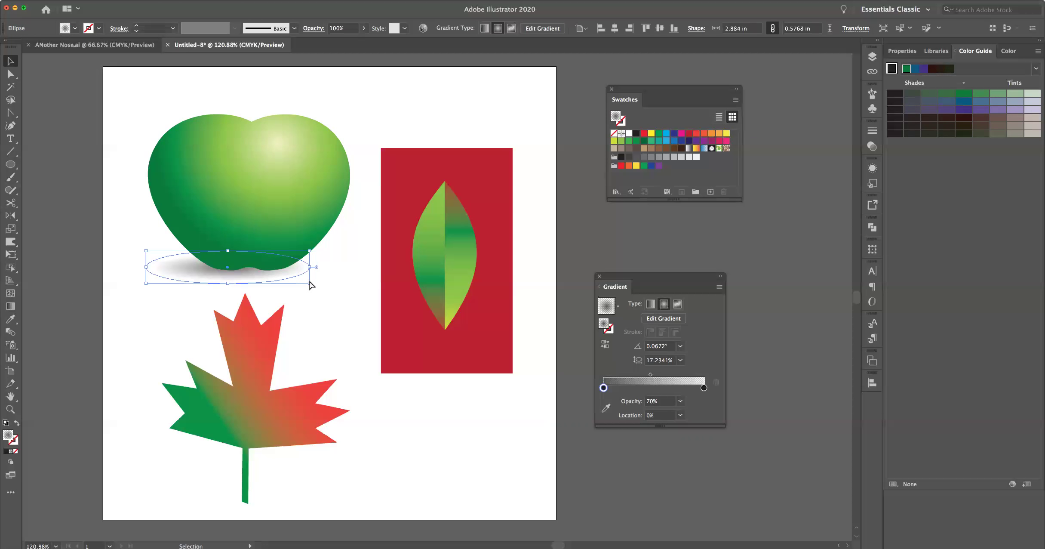
drag(310, 283, 328, 292)
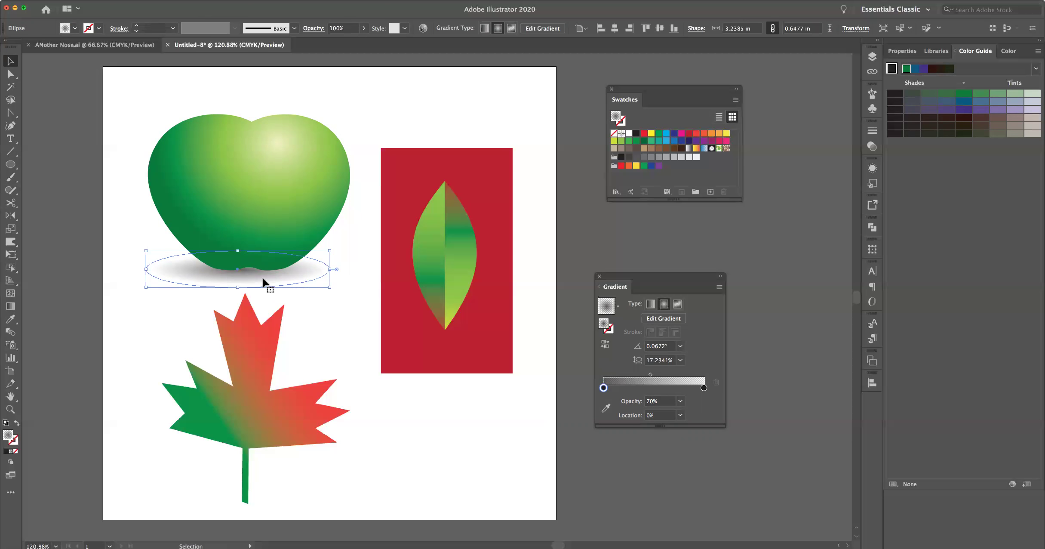
click(162, 296)
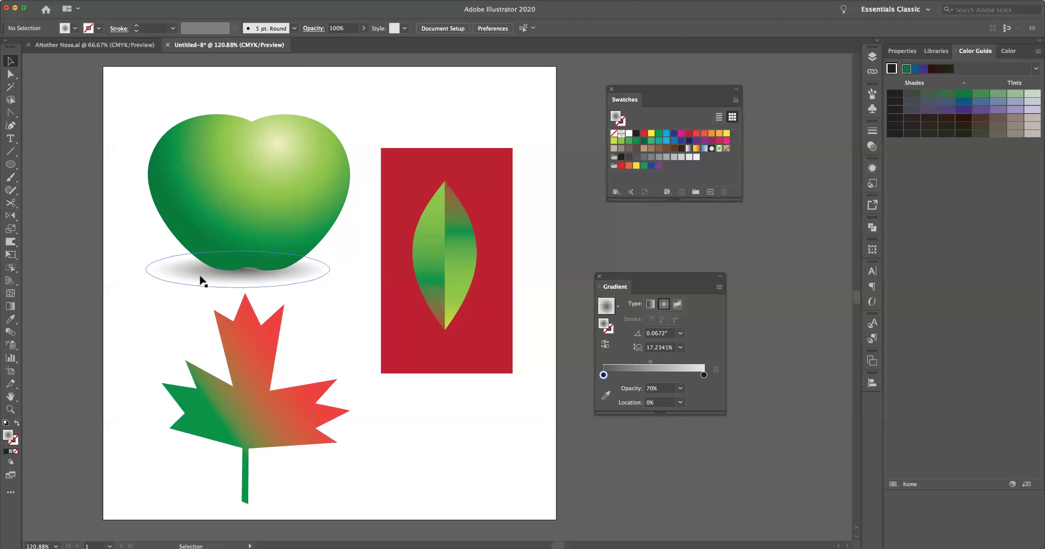
- Move the maple leaf lower and place a green-to-red gradient rectangle behind the apple and its shadow
drag(247, 330, 253, 360)
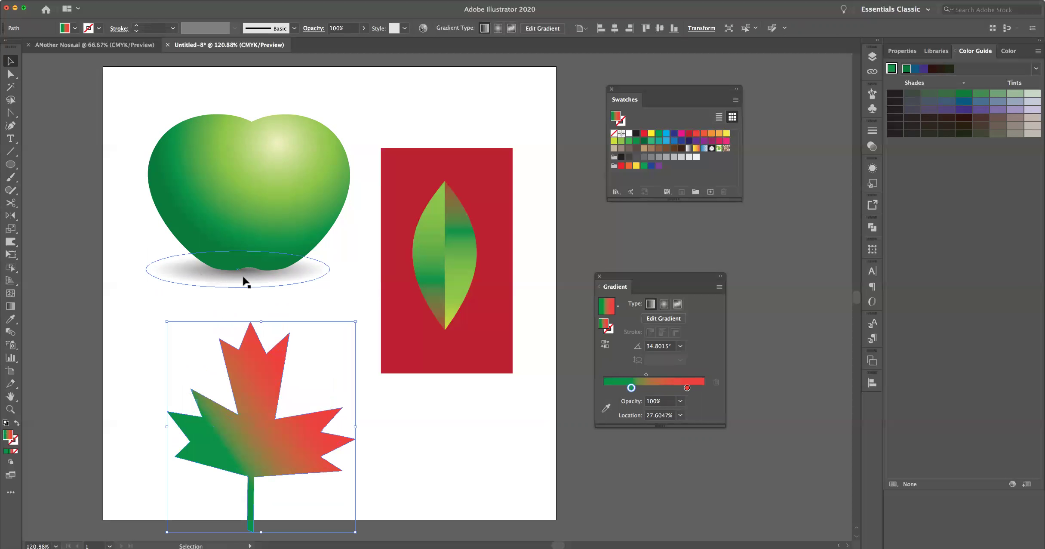
click(10, 164)
drag(10, 164, 50, 165)
drag(119, 81, 364, 310)
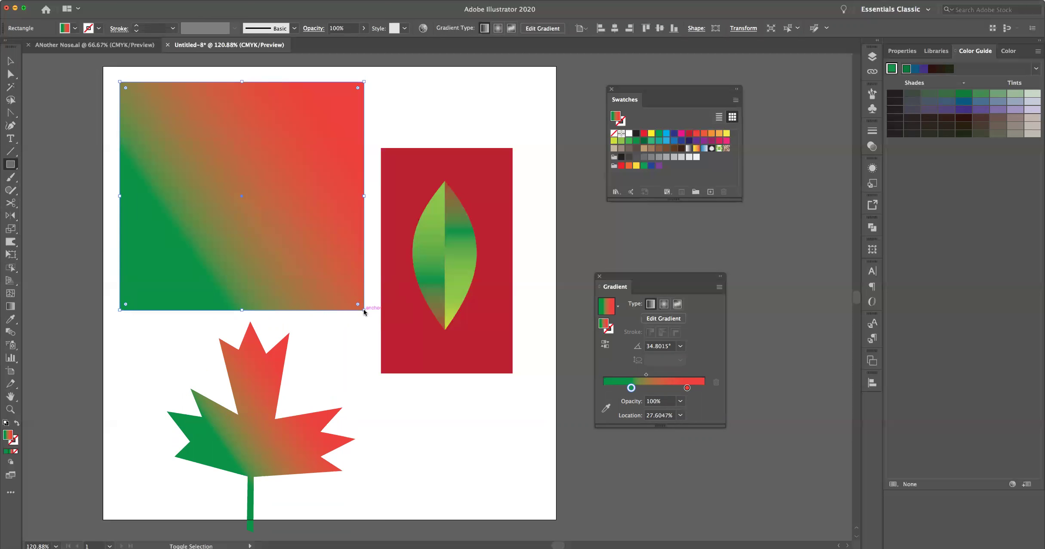
key(super+shift+bracketleft)
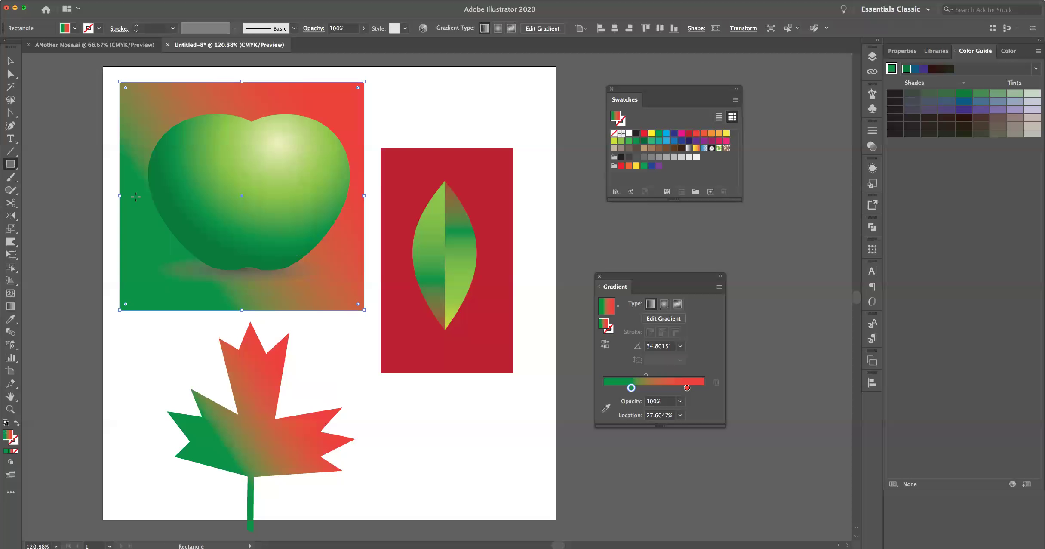
- Set the shadow ellipse's blending mode to Multiply
click(10, 61)
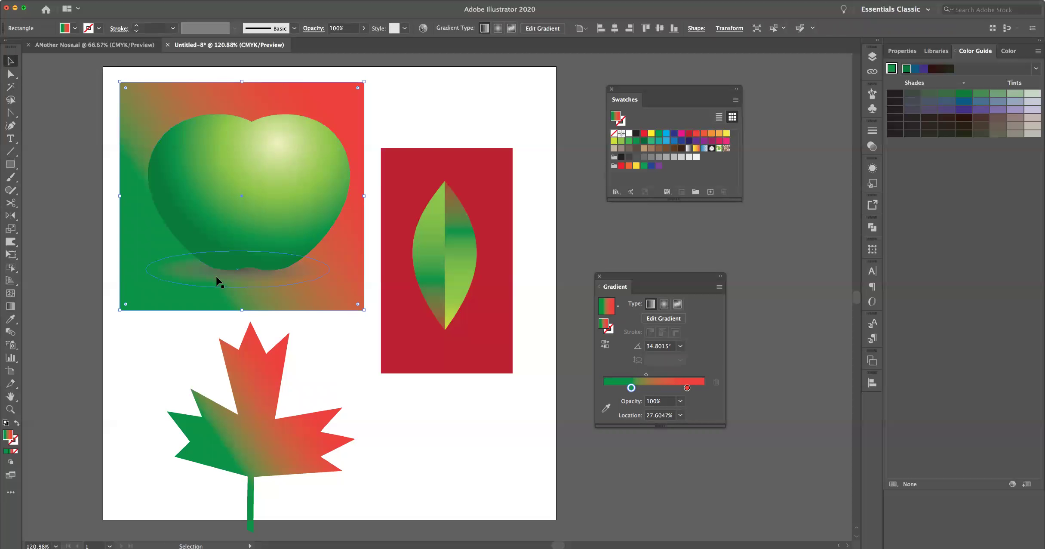
click(199, 278)
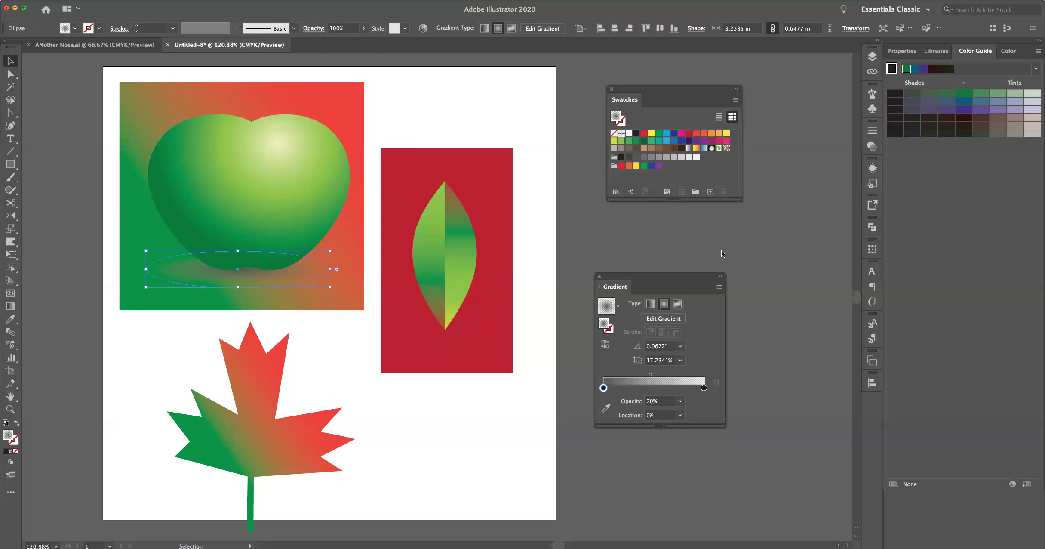
click(872, 146)
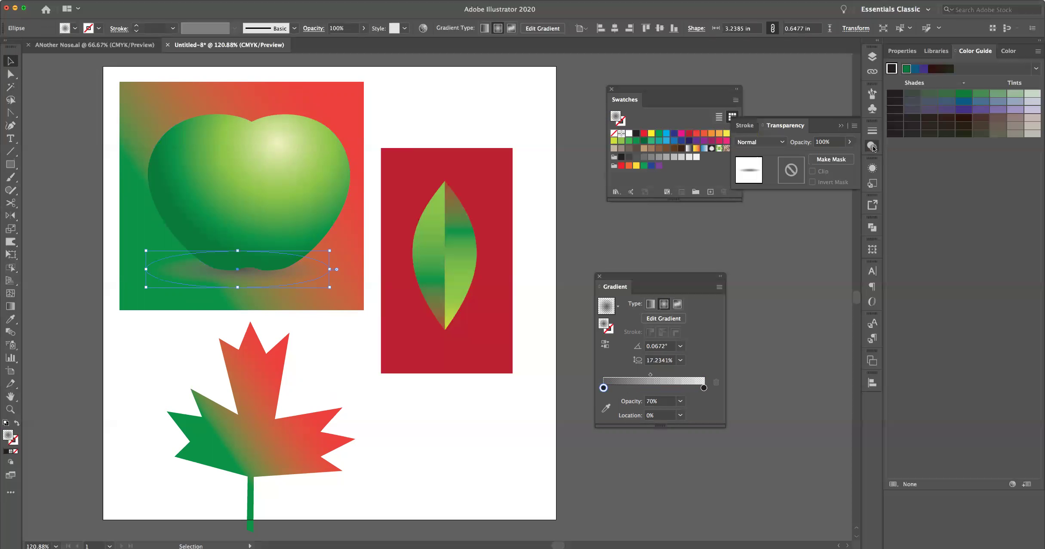
click(781, 142)
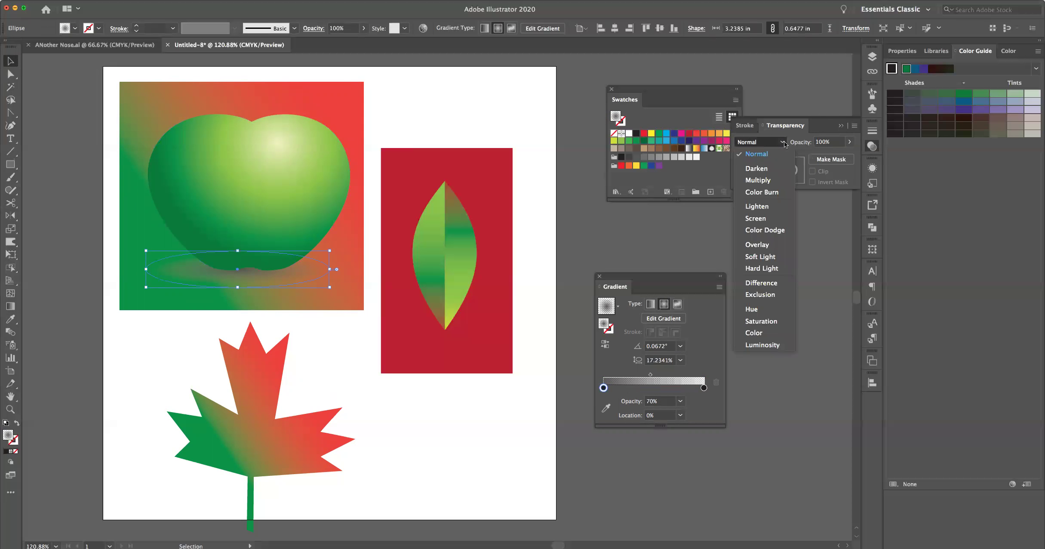
click(761, 180)
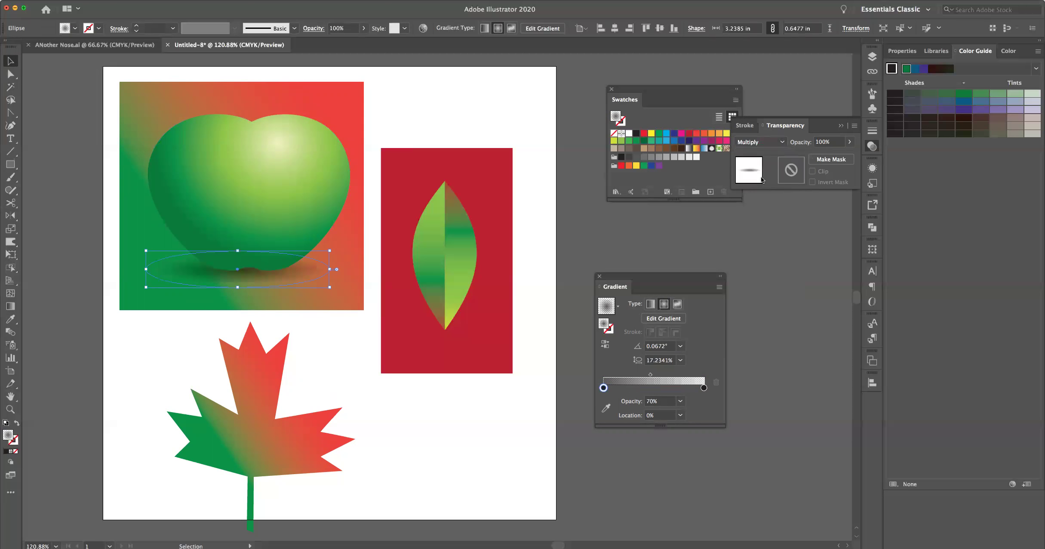
click(518, 109)
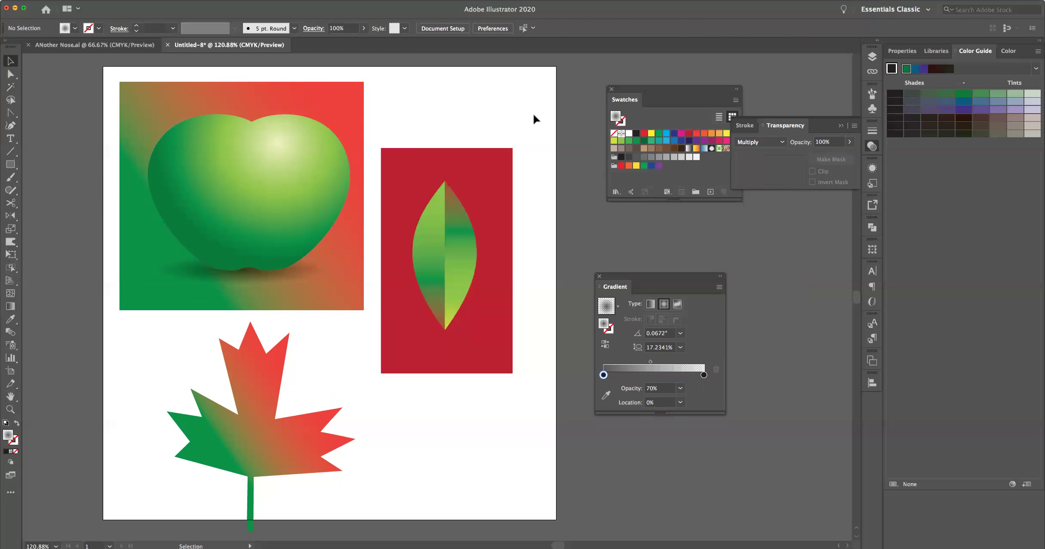
- Nudge the apple slightly lower so it sits on its shadow
click(317, 161)
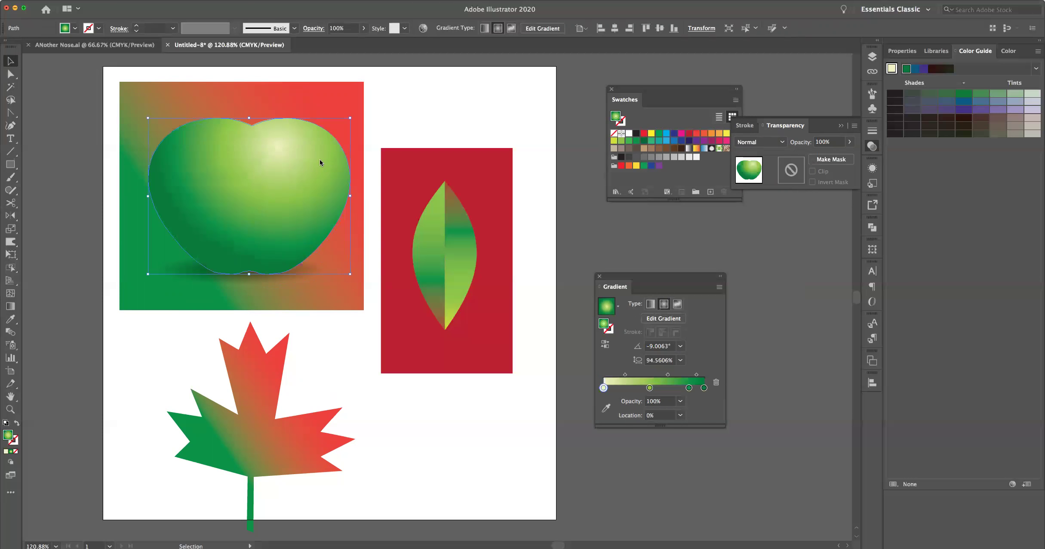
click(390, 113)
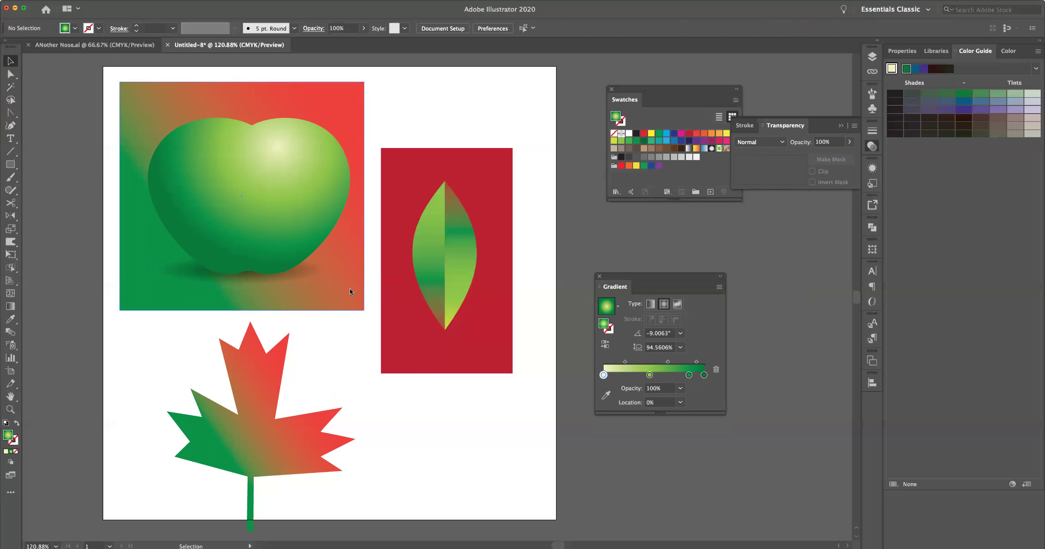
click(298, 434)
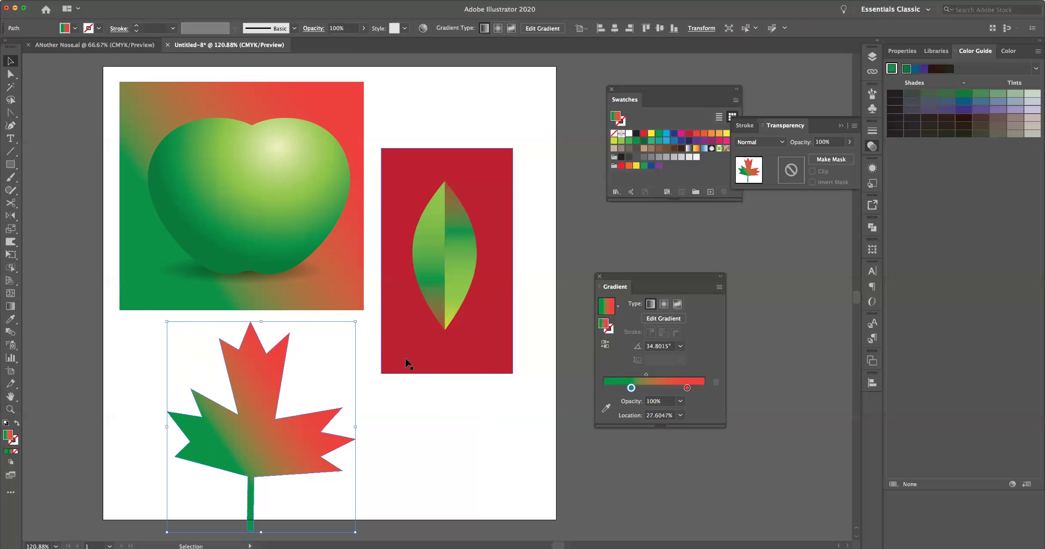
- Group the two-tone leaf's halves, place a copy over the apple, tilt it diagonally and shrink it to rise from the apple's top dip
click(438, 246)
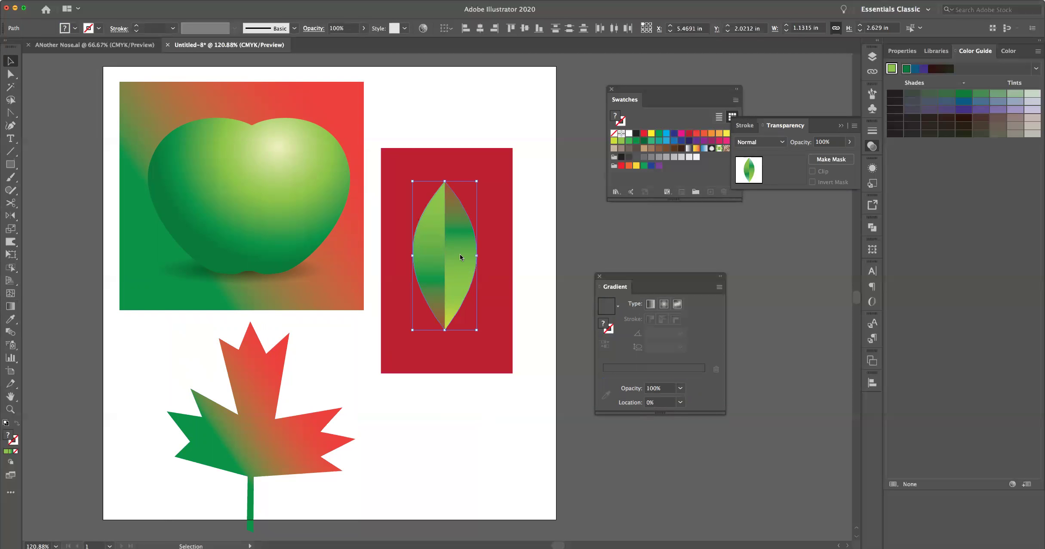
key(ctrl+g)
drag(458, 252, 272, 118)
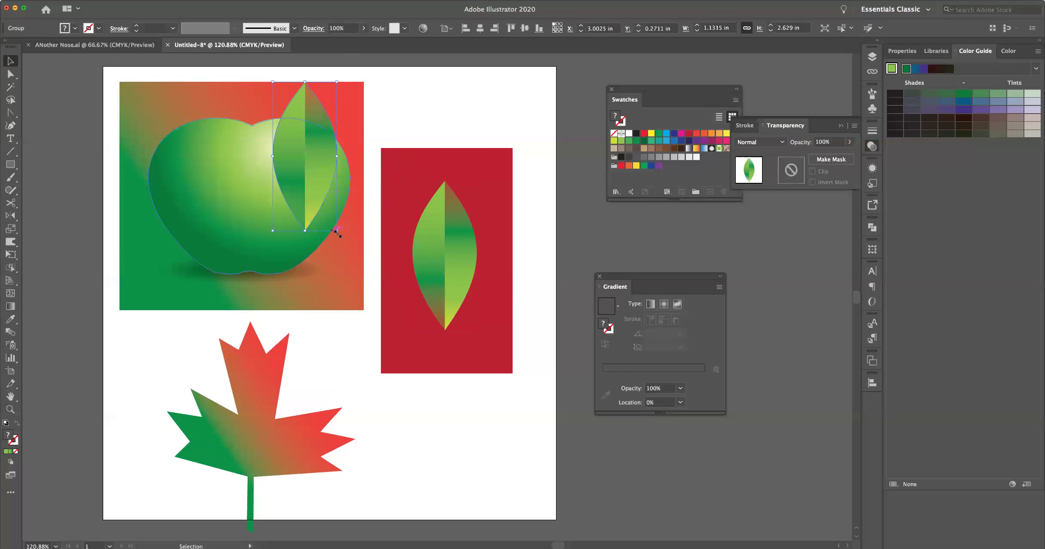
drag(340, 232, 261, 234)
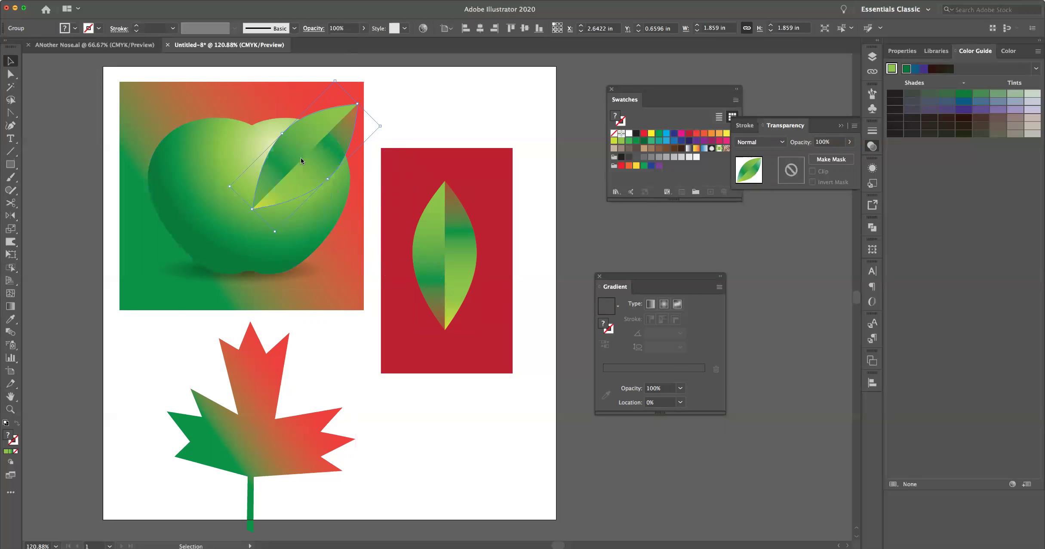
drag(380, 128, 269, 86)
click(388, 117)
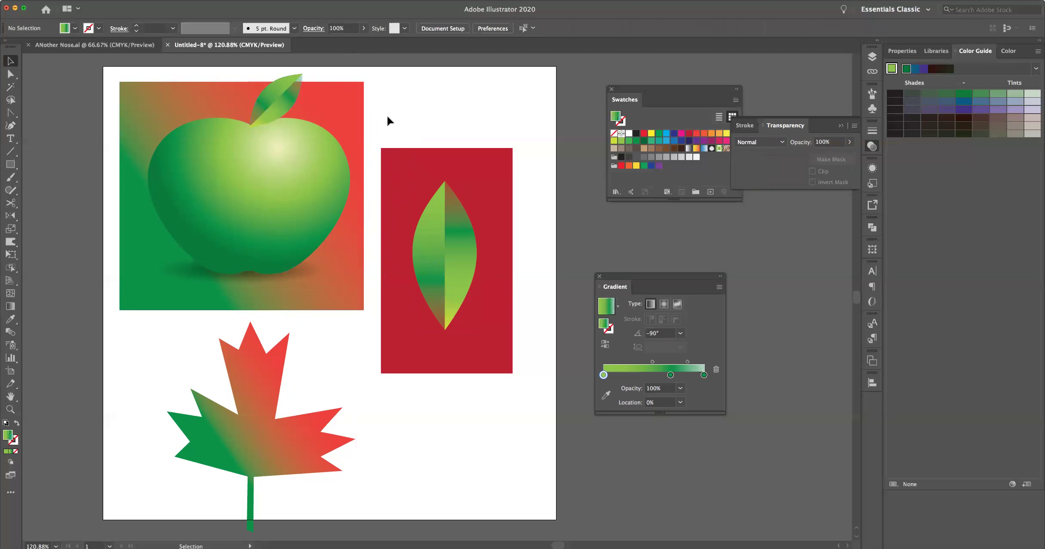
- Extend the gradient background rectangle upward to the artboard's upper edge
click(342, 106)
drag(242, 81, 237, 67)
click(414, 93)
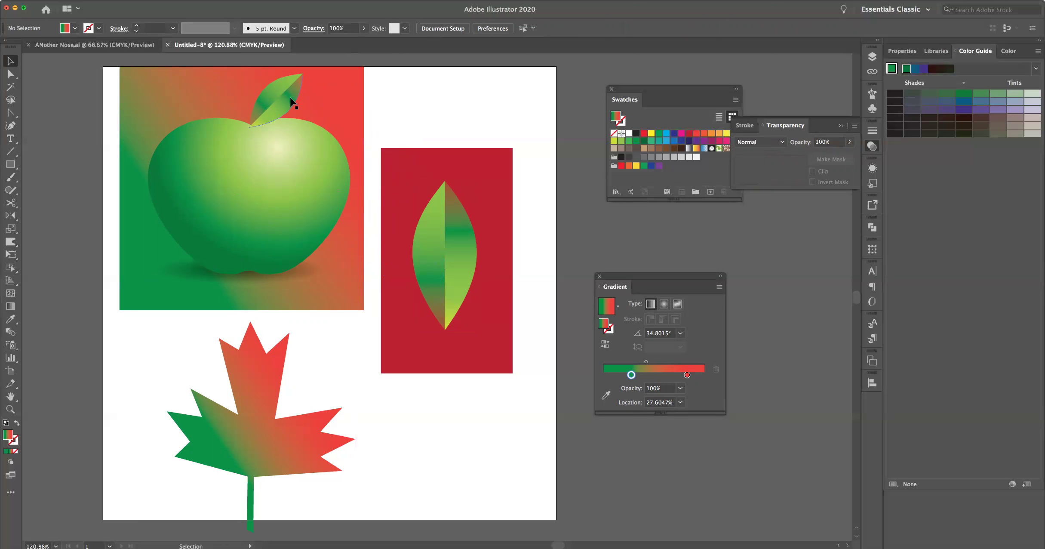
- Rotate the small leaf on the apple clockwise so it leans outward from the top dip
click(299, 93)
drag(317, 85, 292, 113)
click(412, 97)
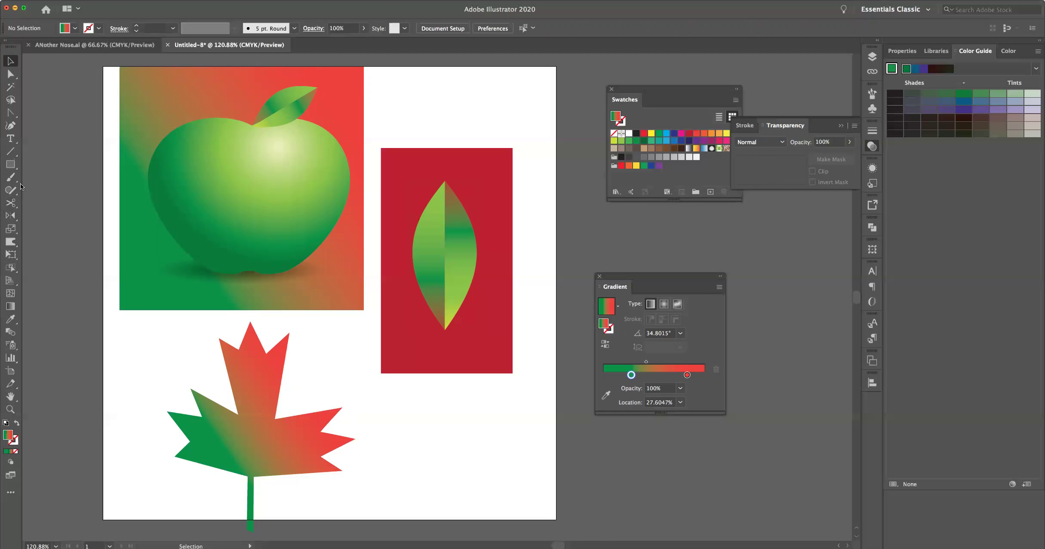
- Draw a narrow stem with the Pen tool, rising from the apple's top dip at the leaf's base
drag(13, 114, 39, 112)
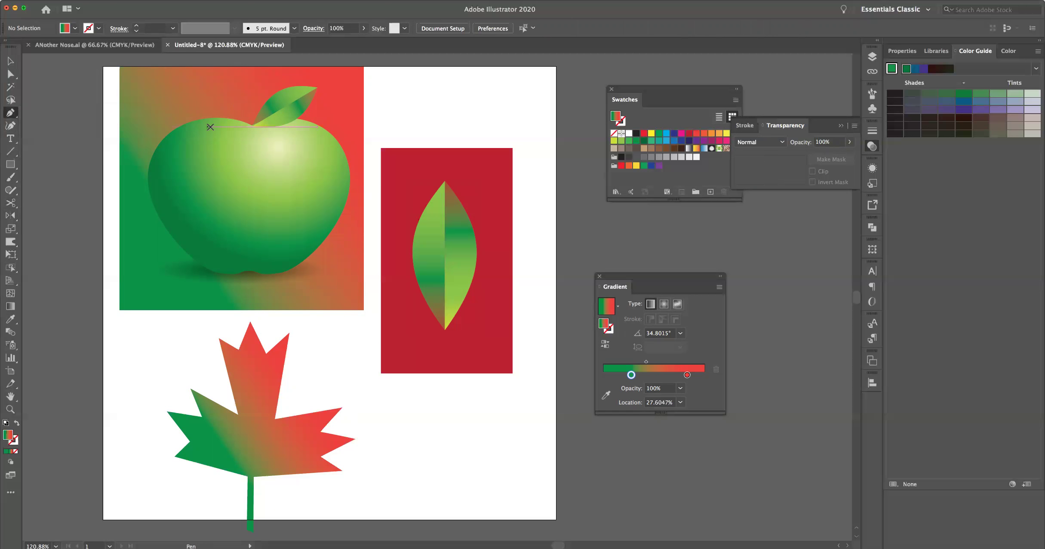
drag(230, 93, 250, 119)
click(247, 127)
click(231, 93)
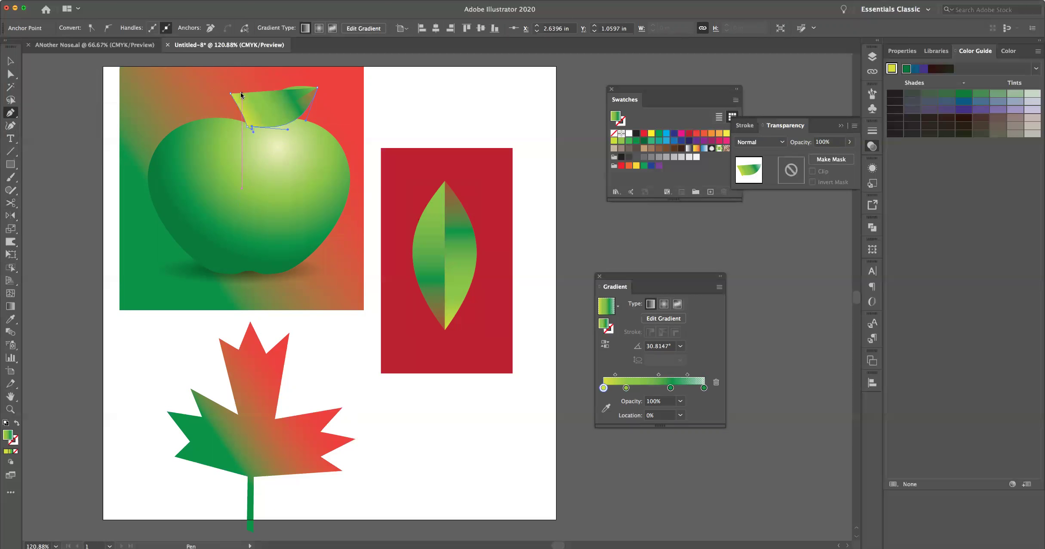
click(241, 97)
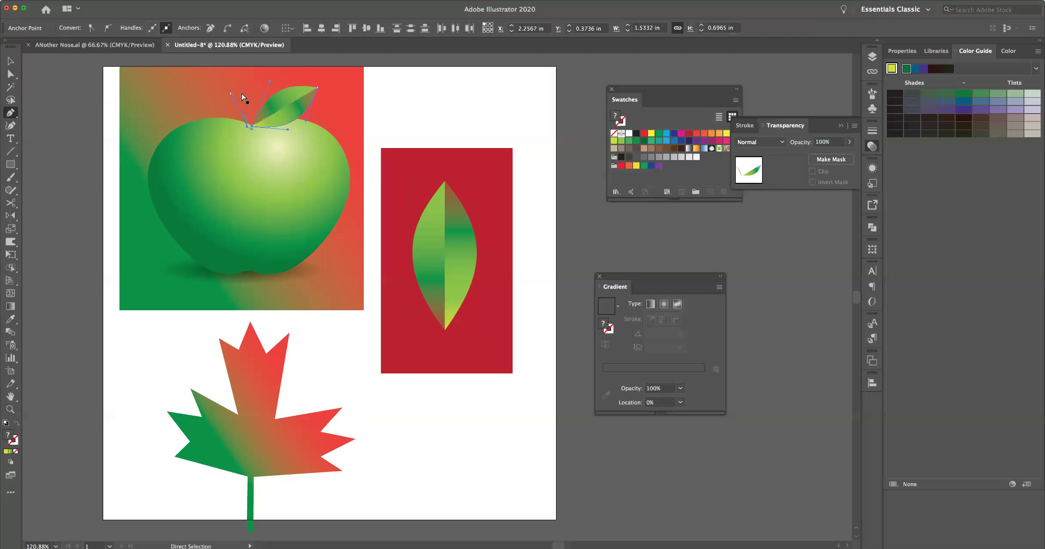
drag(243, 98, 244, 112)
drag(250, 125, 230, 94)
- Add a dark brown stop at about 98.9% on the stem's gradient and set its opacity to 100%
drag(673, 148, 703, 376)
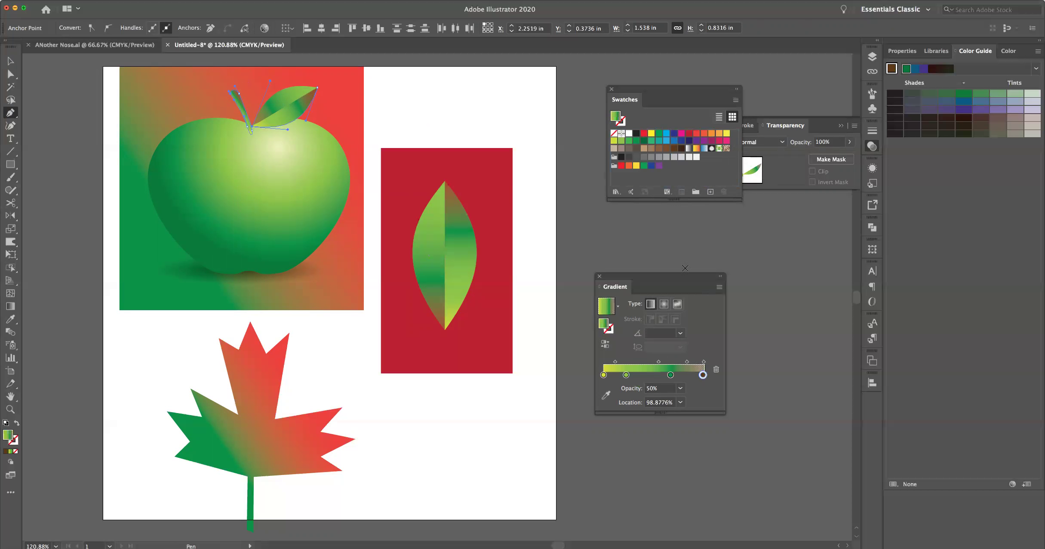
click(680, 388)
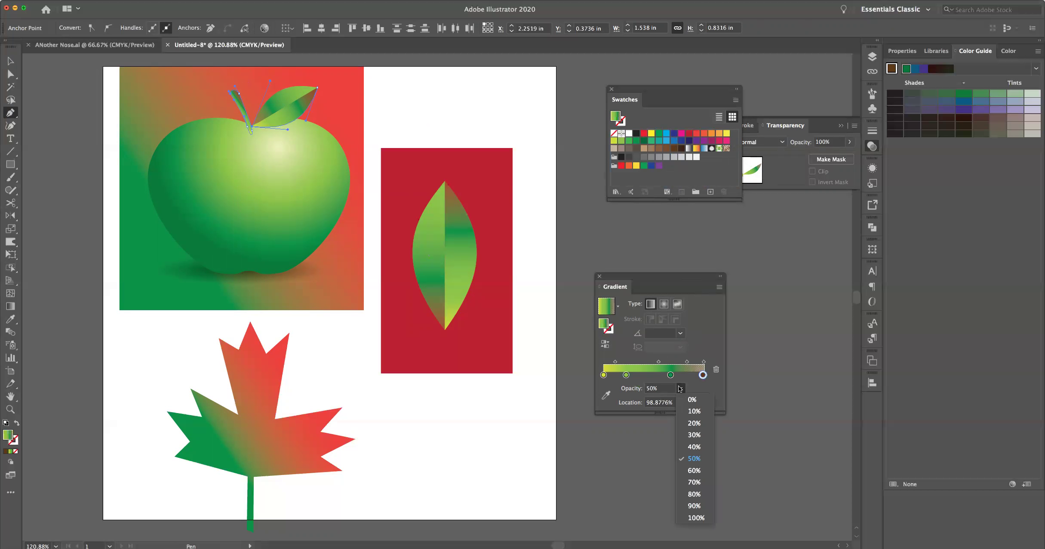
click(698, 517)
- Try removing the two green middle stops from the stem's gradient and undo both removals
drag(670, 375, 666, 421)
drag(626, 374, 628, 427)
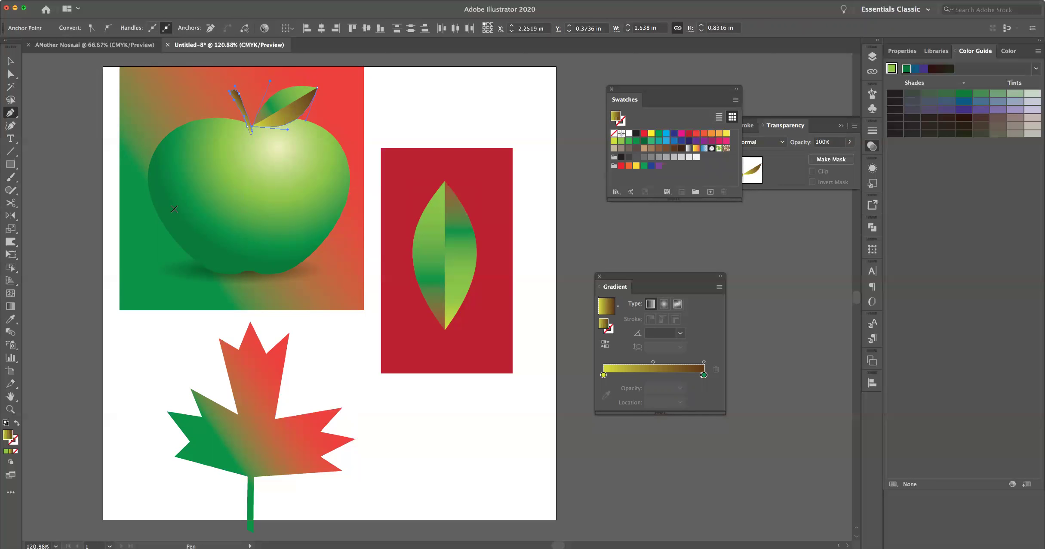
key(g)
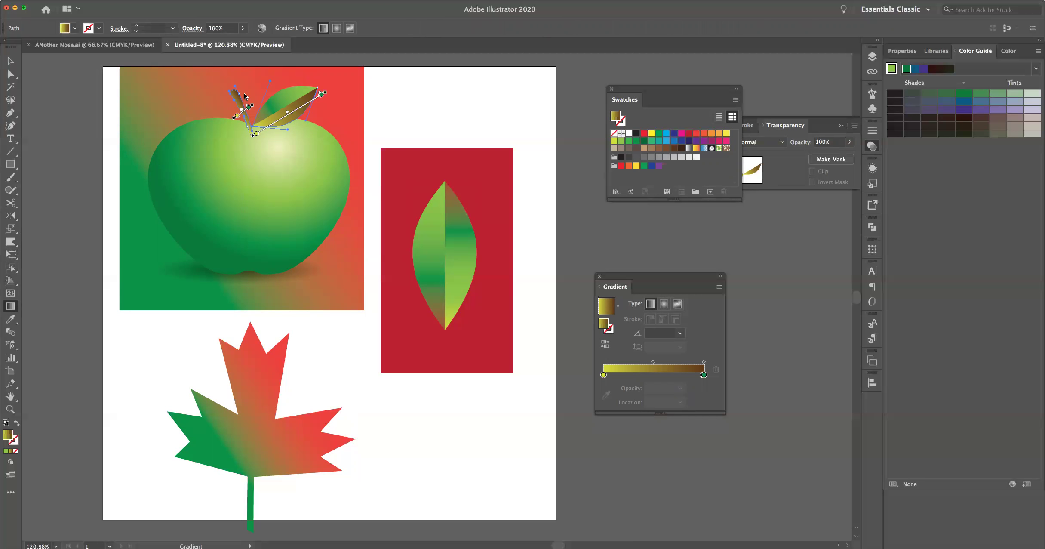
key(v)
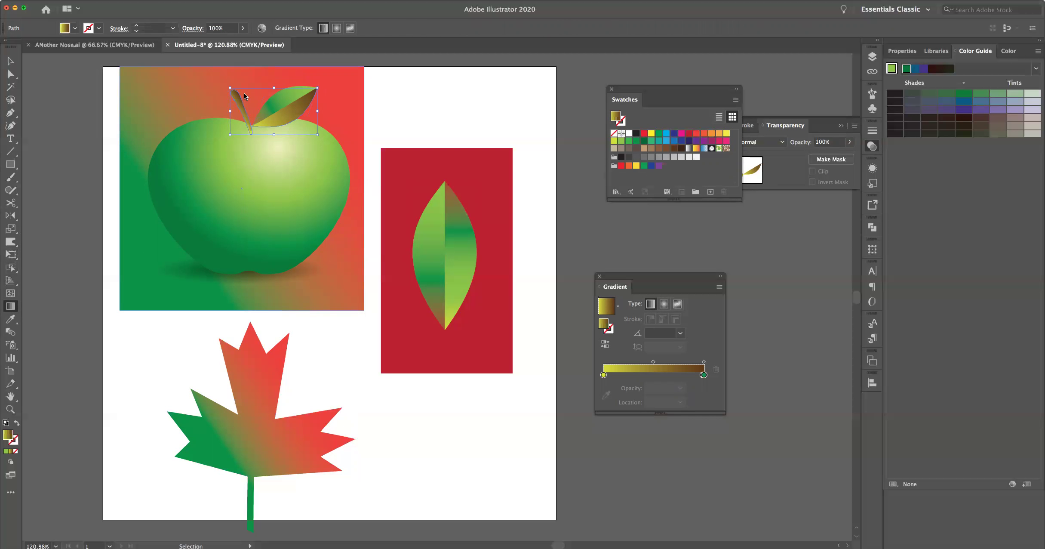
key(super+z)
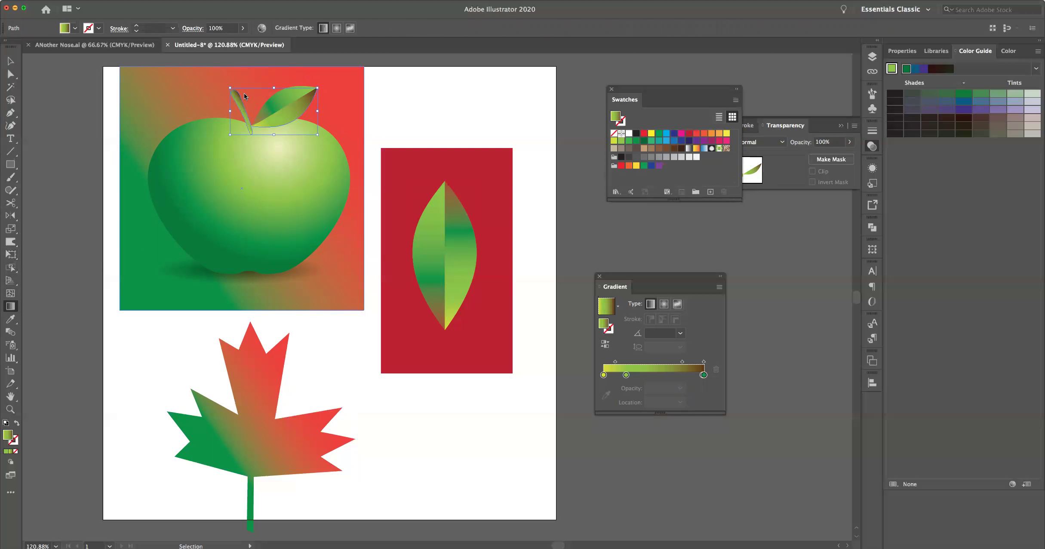
key(super+z)
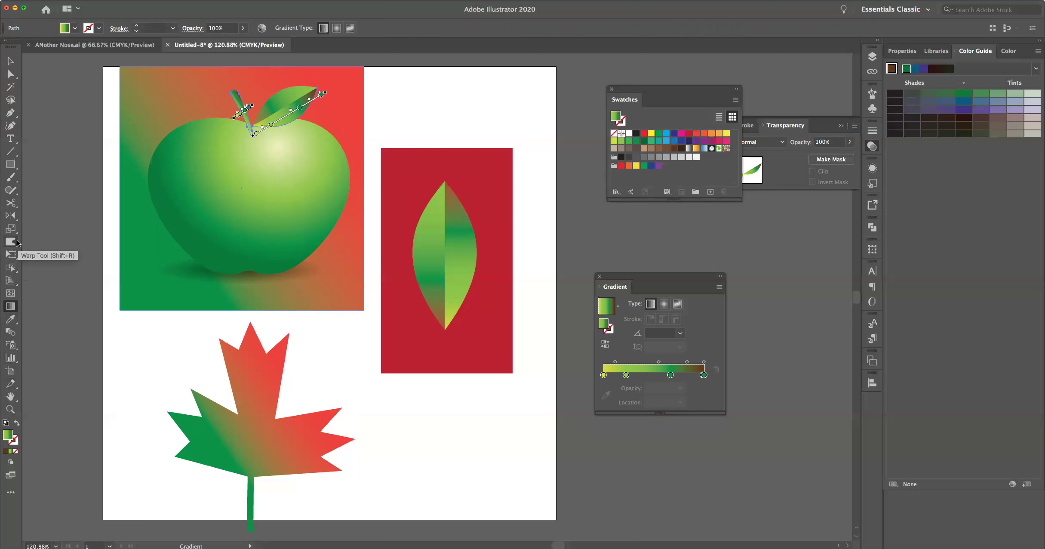
- Cut the stem from the leaf at its base with Scissors and replace its gradient's yellow and green stops with a brown start stop
click(11, 203)
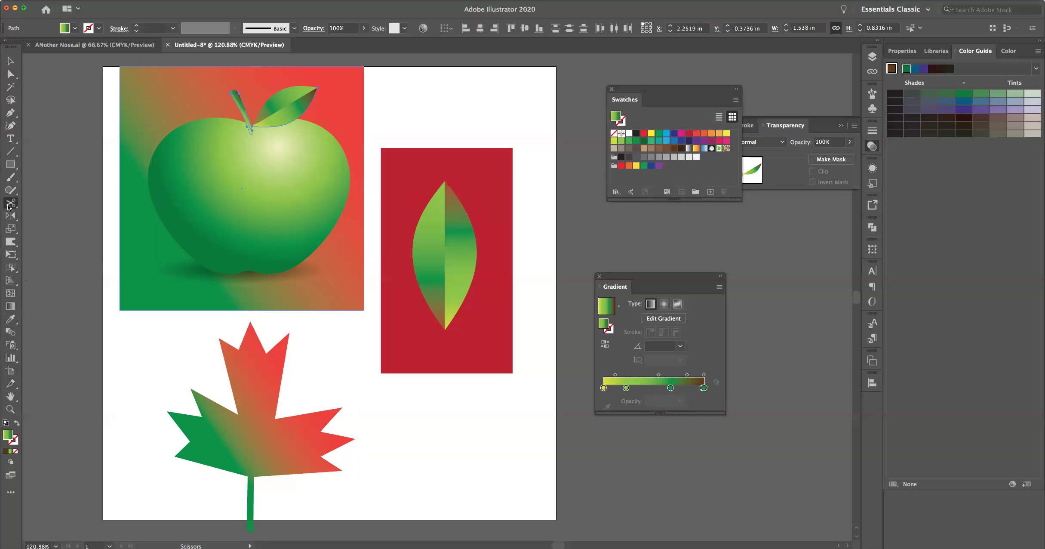
click(250, 129)
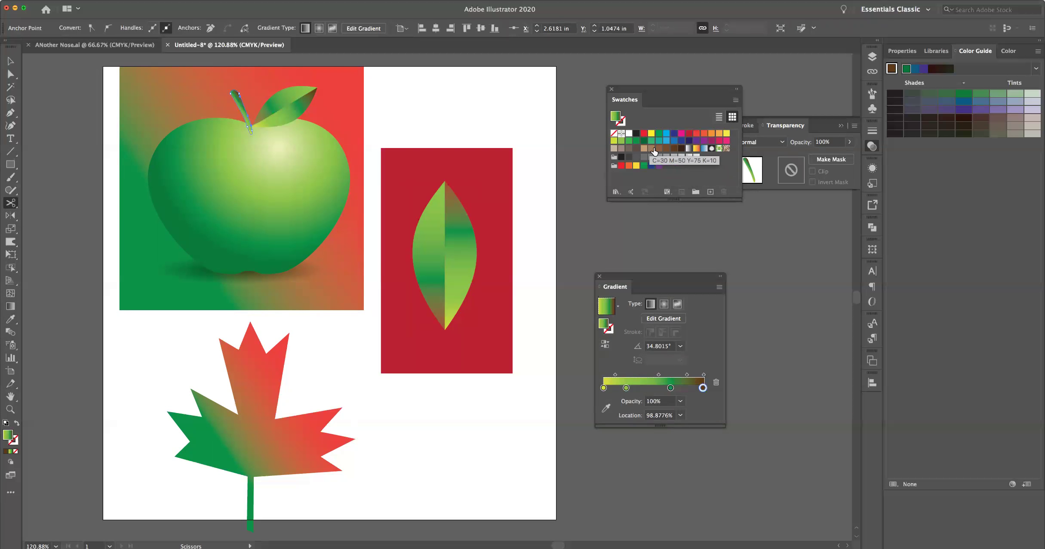
drag(658, 149, 676, 415)
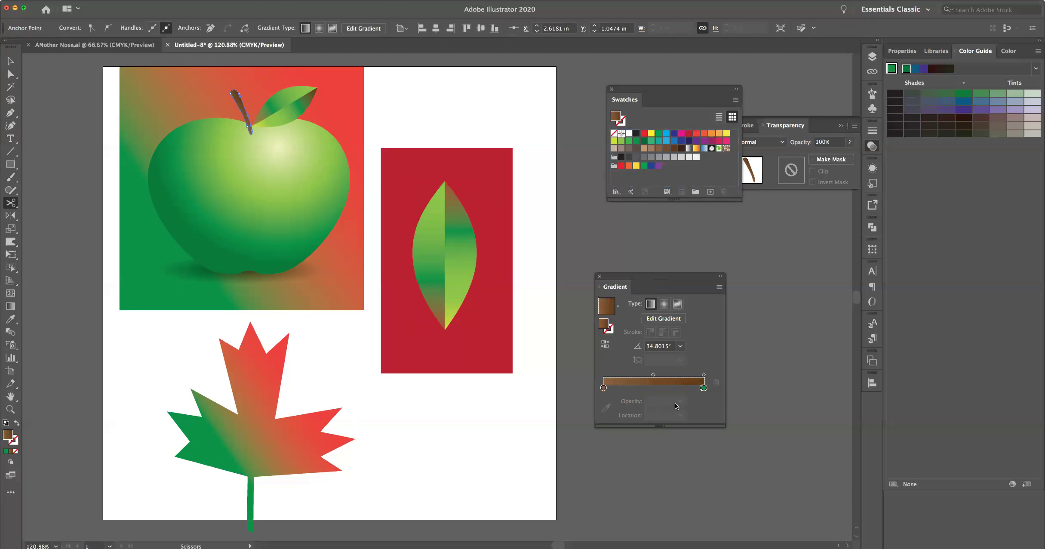
click(702, 388)
drag(702, 388, 700, 430)
click(603, 387)
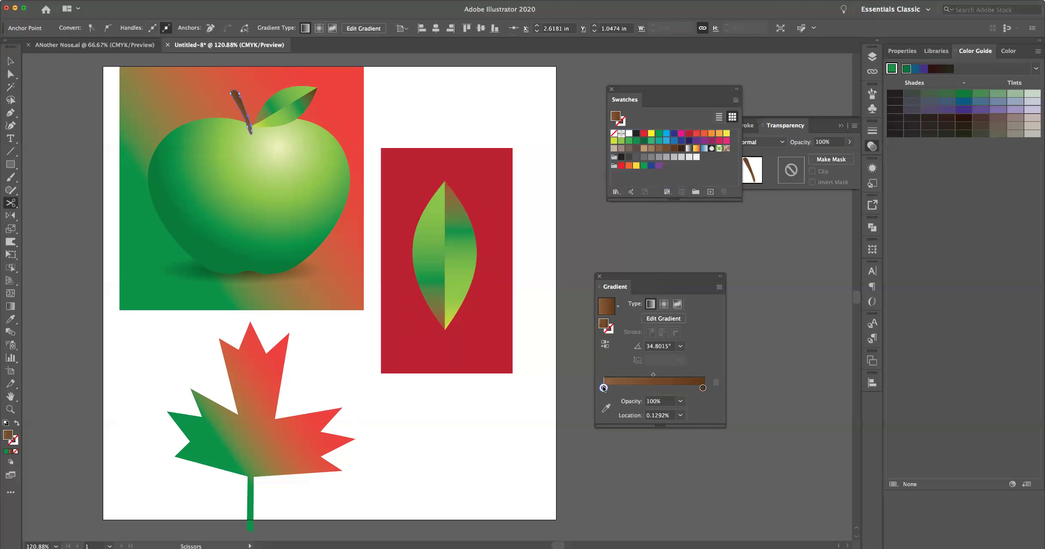
- Change the start stop of the stem's gradient to the lighter brown swatch C=30 M=50 Y=75 K=10
click(657, 148)
drag(603, 381, 603, 387)
drag(650, 150, 603, 387)
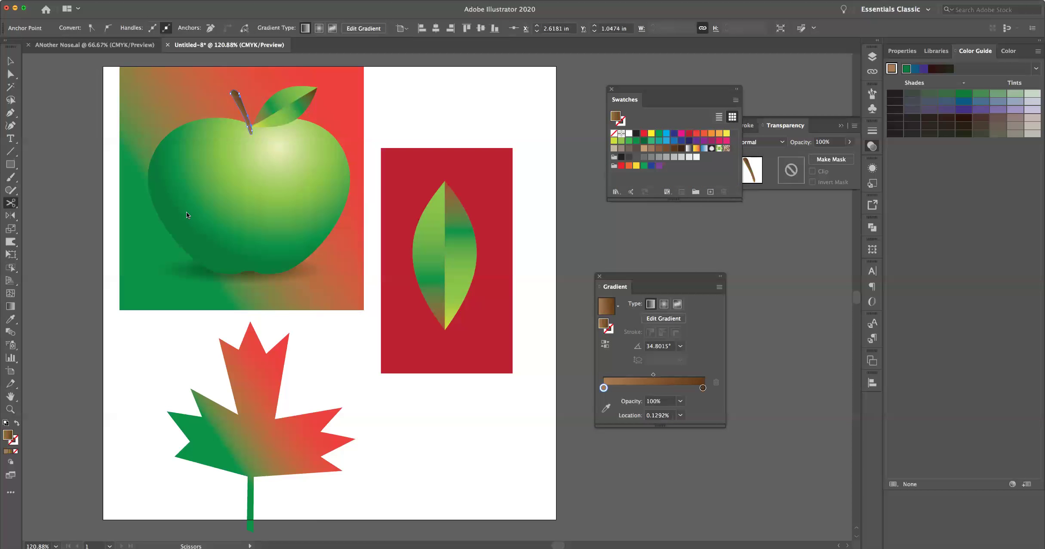
- Run the brown gradient along the stem from base to tip at about 112.44° and nudge the stem slightly higher
click(10, 305)
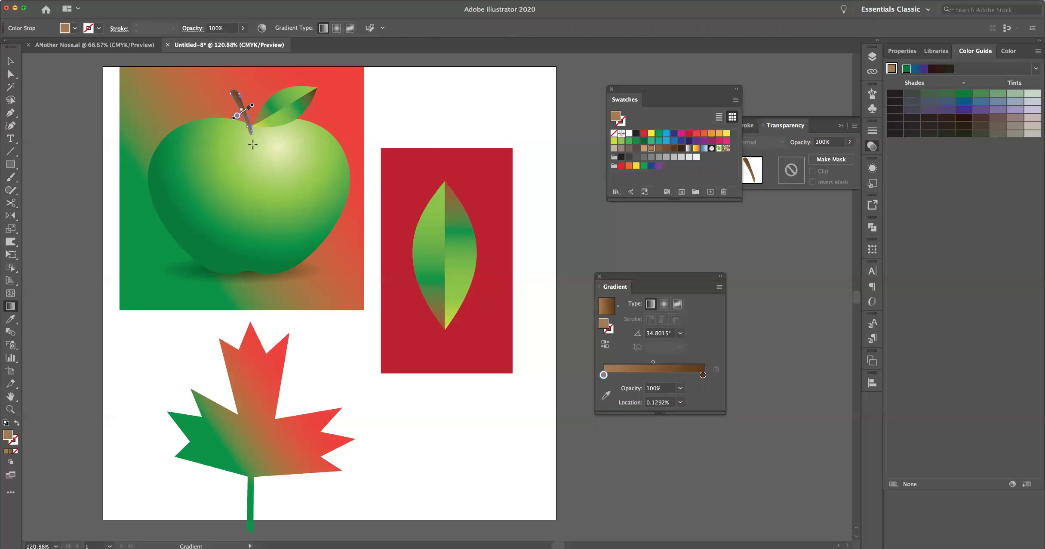
drag(252, 131, 233, 92)
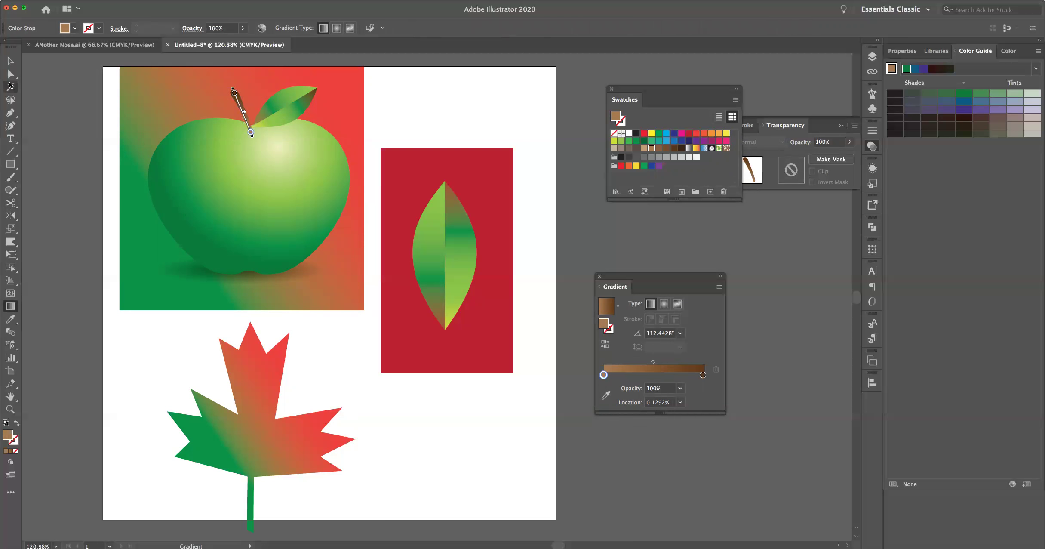
click(11, 63)
click(56, 77)
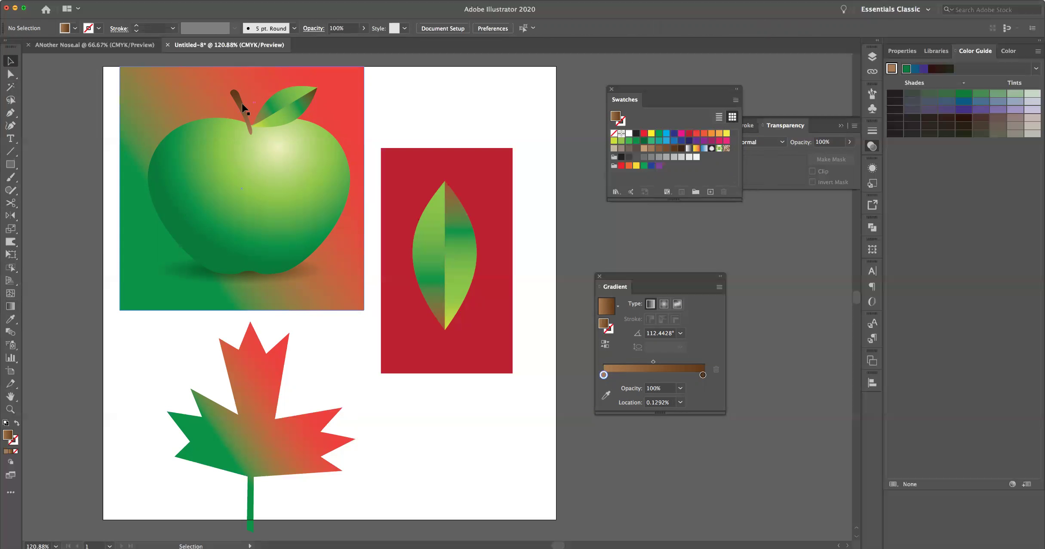
drag(242, 104, 238, 98)
click(109, 131)
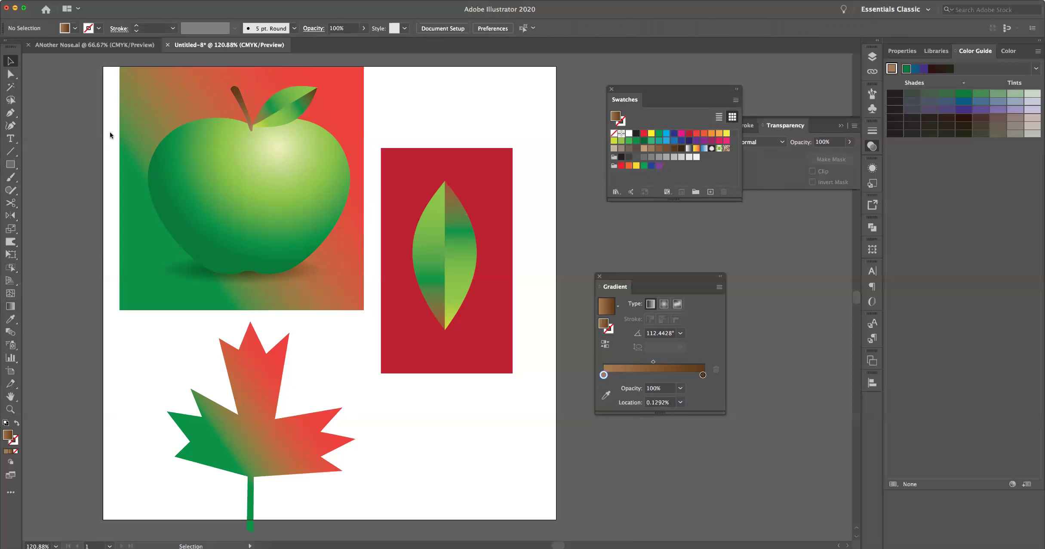